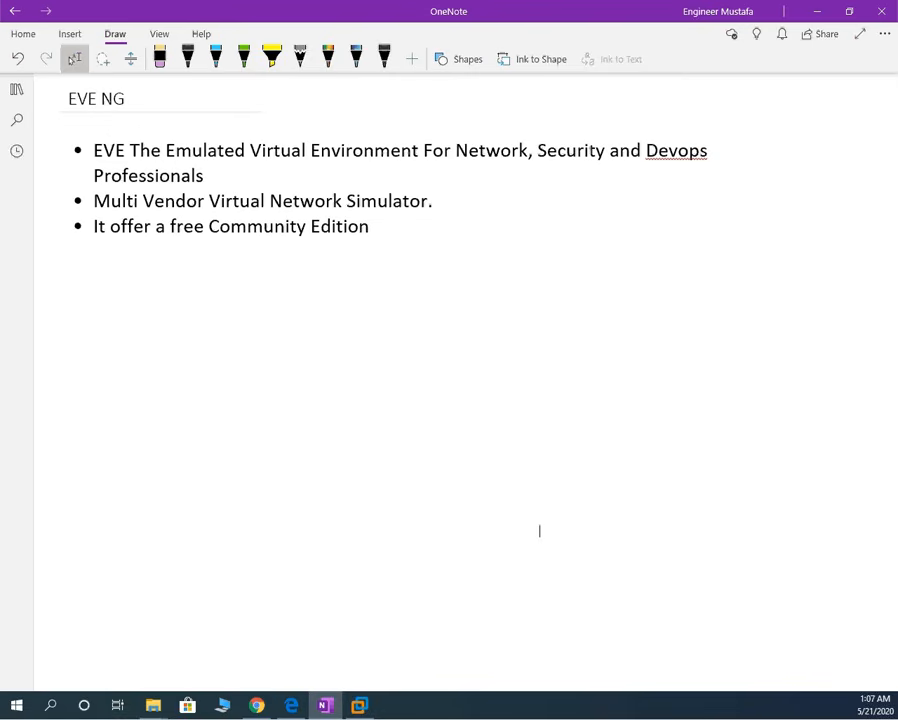
- Pick the black pen on the Draw tab to ink on the EVE NG page
left_click(188, 57)
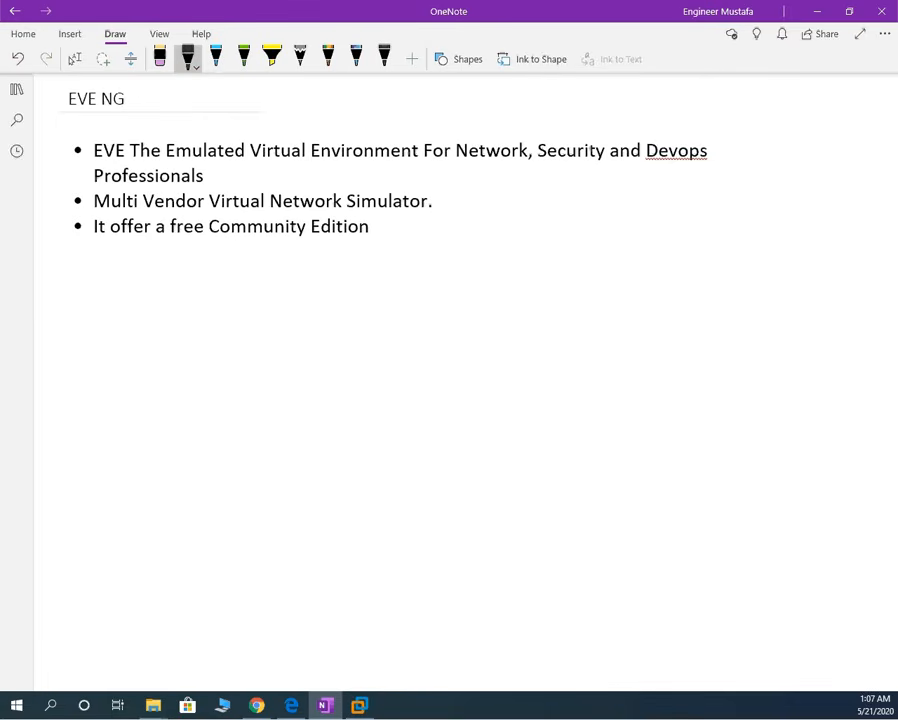
- Handwrite 'eve-ng.net' below the bullet list and begin writing 'OVF' underneath
left_click(257, 705)
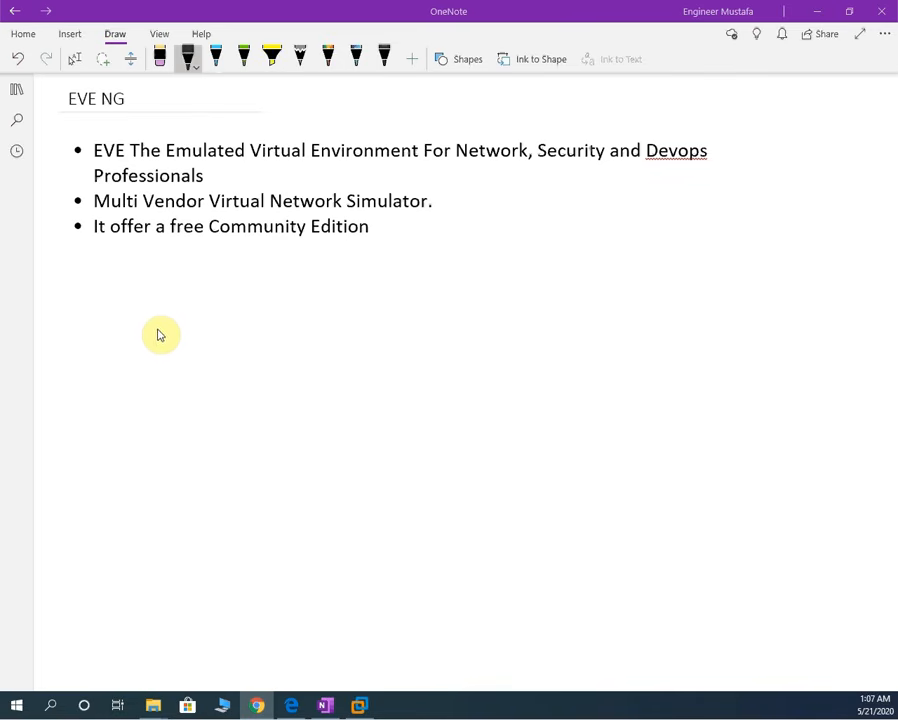
mouse_move(147, 311)
left_mouse_down()
mouse_move(160, 317)
mouse_move(180, 305)
mouse_move(208, 310)
mouse_move(262, 298)
mouse_move(269, 311)
mouse_move(317, 319)
mouse_move(350, 290)
mouse_move(337, 300)
left_mouse_up()
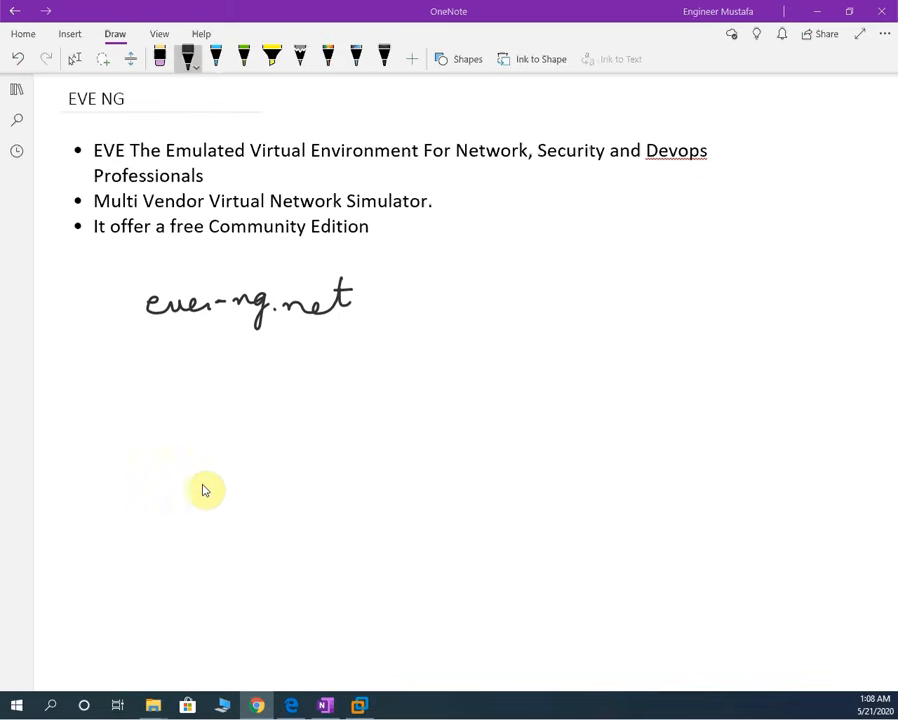
mouse_move(257, 386)
left_mouse_down()
mouse_move(256, 398)
mouse_move(259, 387)
mouse_move(280, 384)
mouse_move(297, 401)
mouse_move(306, 389)
left_mouse_up()
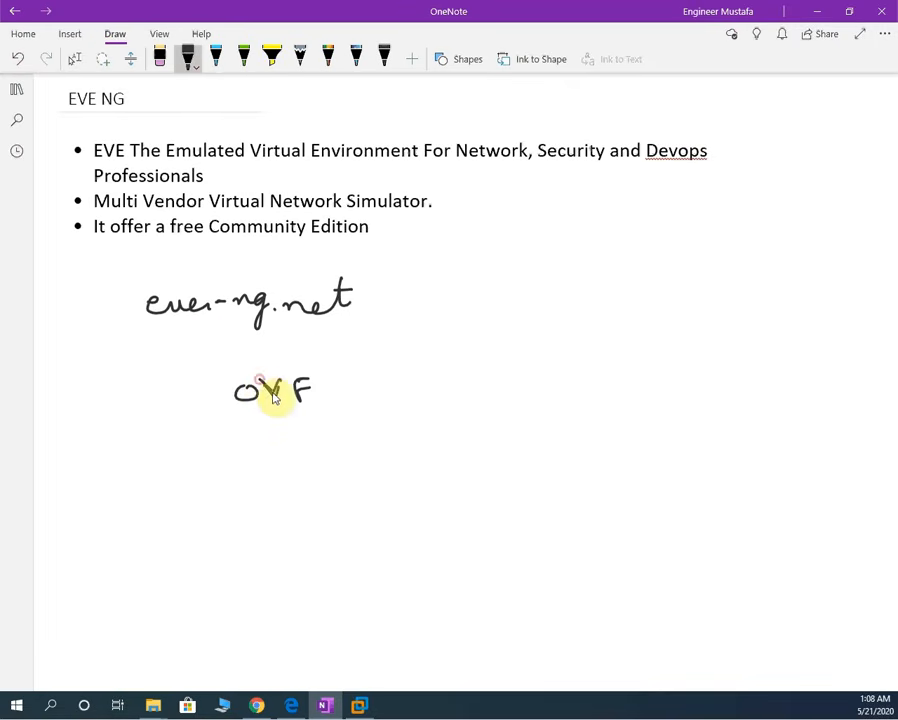
- Number OVF with a circled 1 and write a circled '2 window client' below it
mouse_move(201, 391)
left_mouse_down()
mouse_move(198, 398)
mouse_move(211, 395)
mouse_move(202, 384)
left_mouse_up()
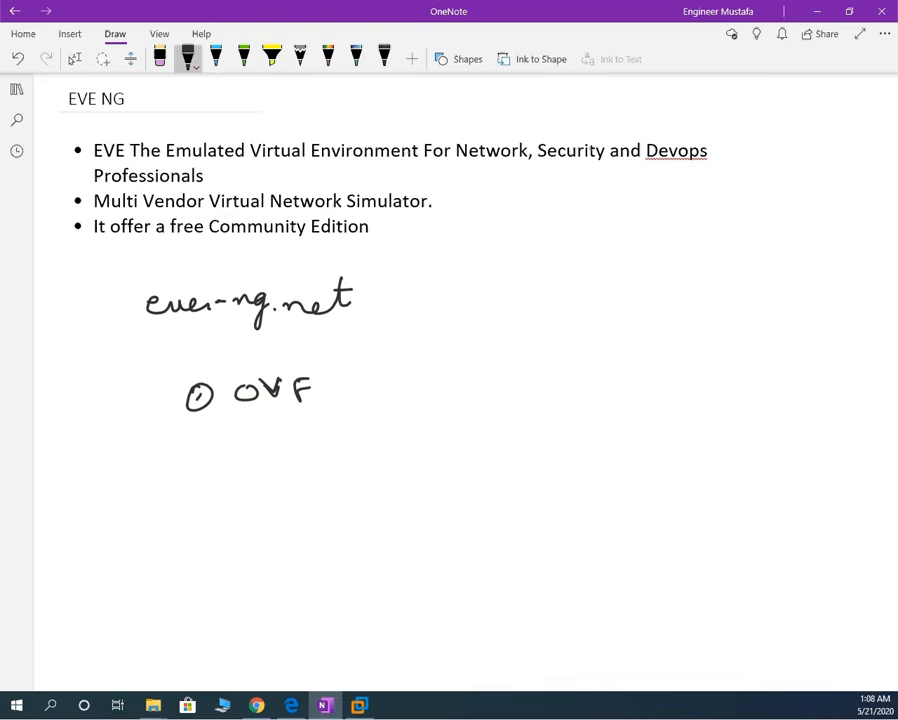
left_click(180, 479)
mouse_move(180, 479)
left_mouse_down()
mouse_move(206, 467)
mouse_move(242, 476)
mouse_move(264, 446)
mouse_move(305, 473)
mouse_move(322, 453)
mouse_move(340, 474)
mouse_move(389, 469)
mouse_move(427, 437)
mouse_move(421, 453)
left_mouse_up()
left_click(220, 450)
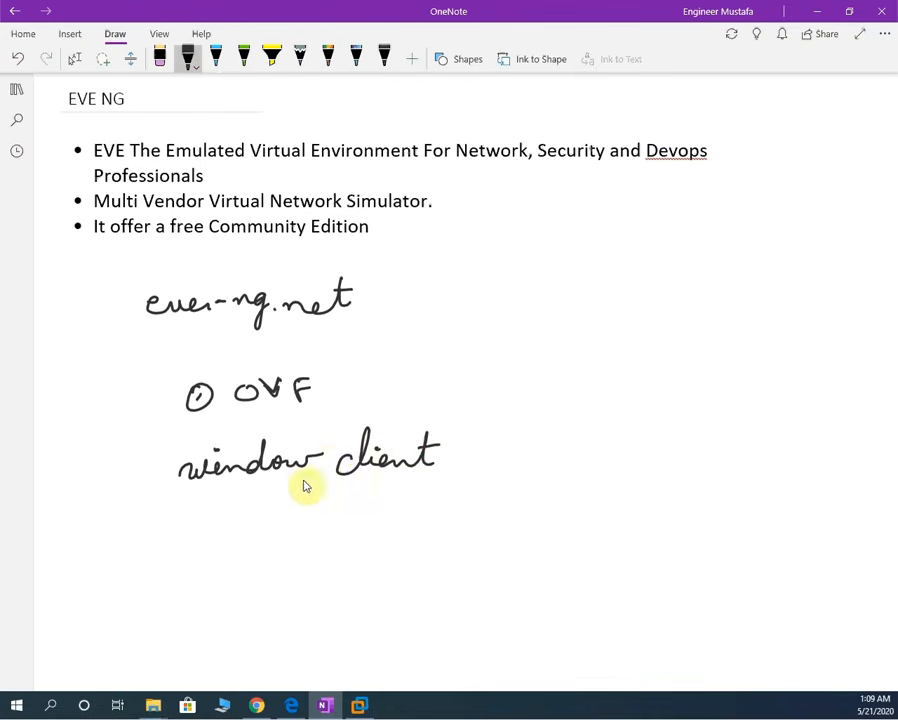
left_click_drag(160, 461, 176, 477)
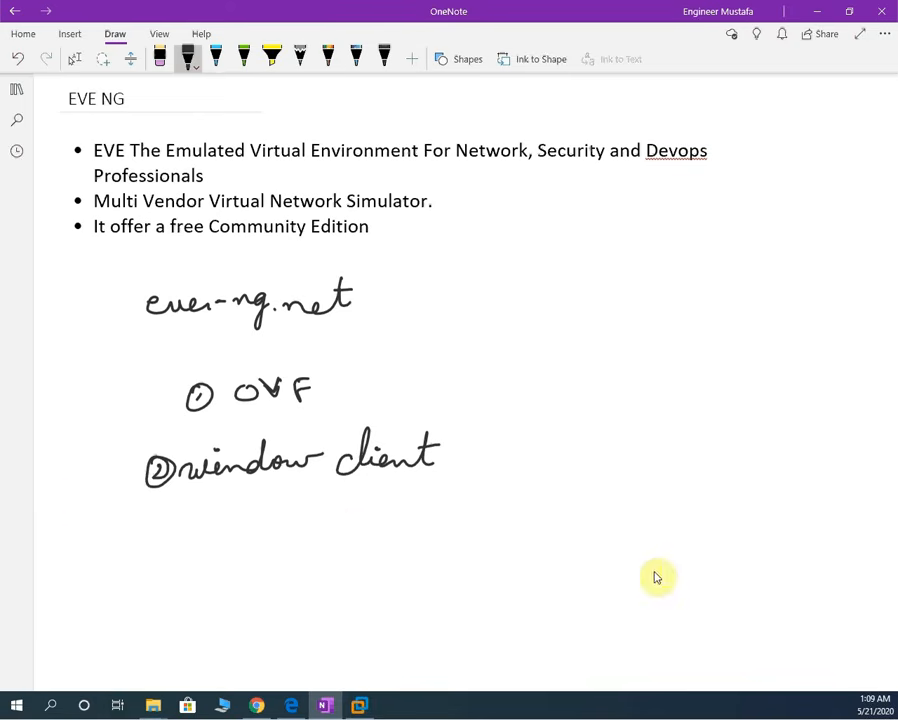
- Write a circled '3 VMW workstation' and add a circled 4 beneath
mouse_move(150, 516)
left_mouse_down()
mouse_move(156, 524)
mouse_move(144, 536)
mouse_move(202, 508)
mouse_move(220, 520)
mouse_move(312, 506)
mouse_move(347, 518)
mouse_move(389, 498)
mouse_move(389, 513)
mouse_move(380, 512)
left_mouse_up()
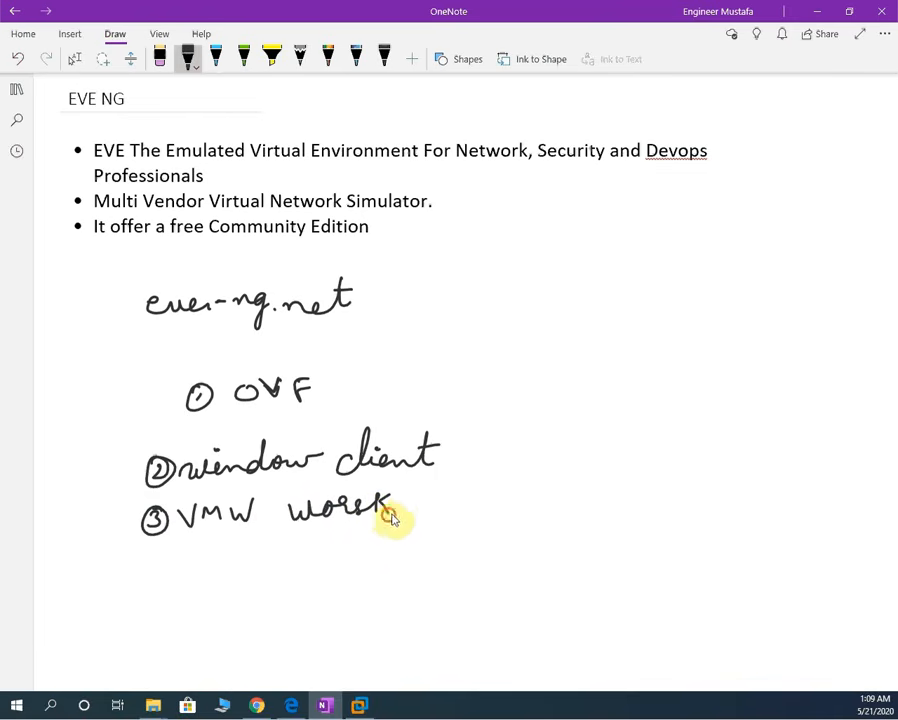
mouse_move(418, 497)
left_mouse_down()
mouse_move(408, 515)
mouse_move(471, 481)
mouse_move(505, 503)
mouse_move(479, 483)
mouse_move(447, 483)
left_mouse_up()
left_click(486, 486)
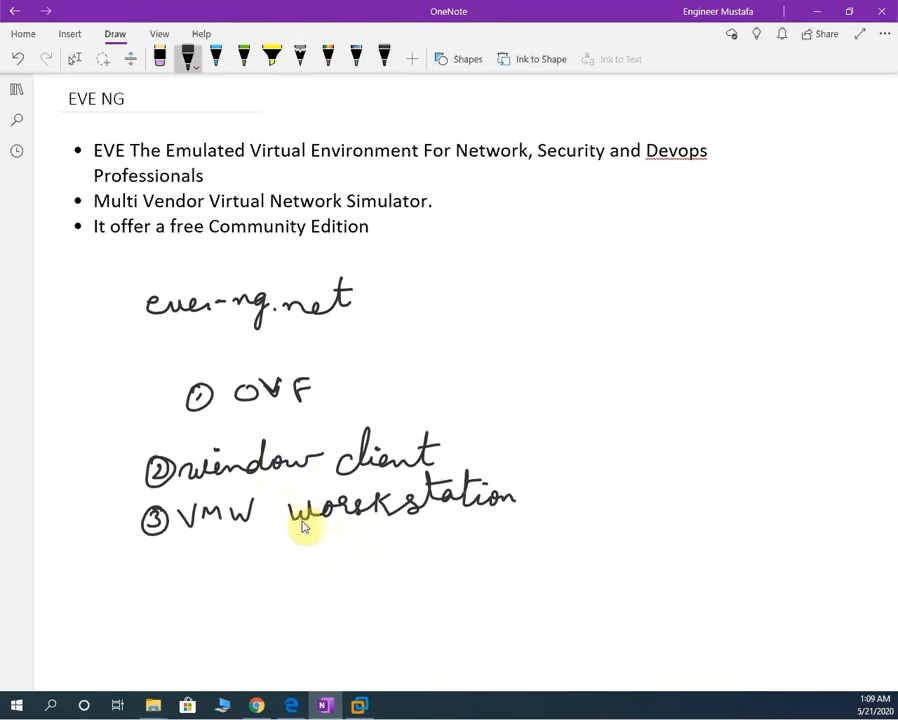
mouse_move(167, 560)
left_mouse_down()
mouse_move(164, 571)
mouse_move(177, 570)
left_mouse_up()
left_click_drag(174, 560, 172, 583)
left_click_drag(172, 554, 161, 560)
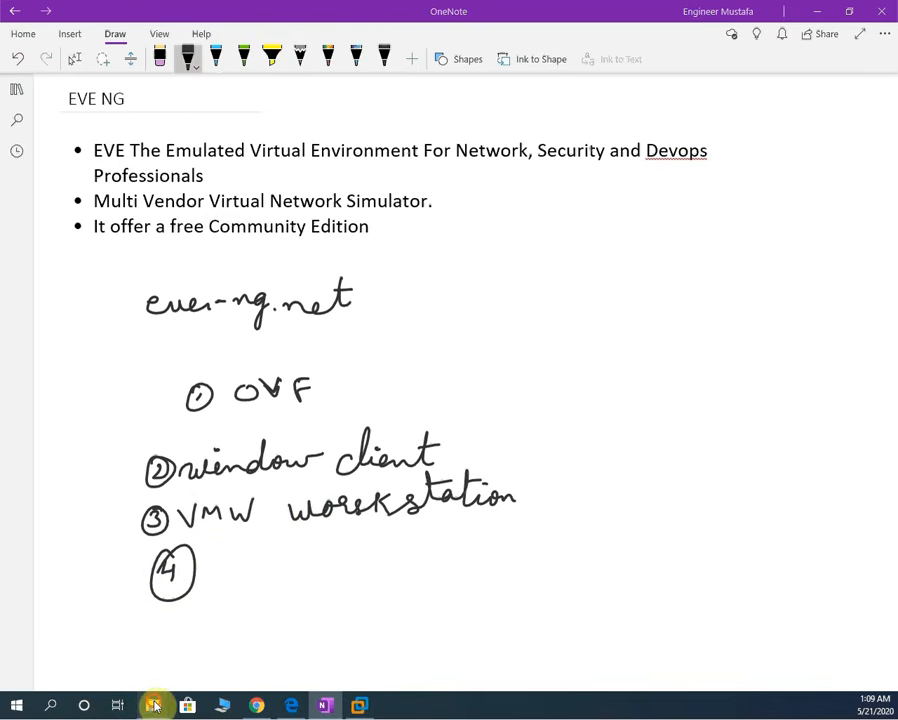
mouse_move(153, 702)
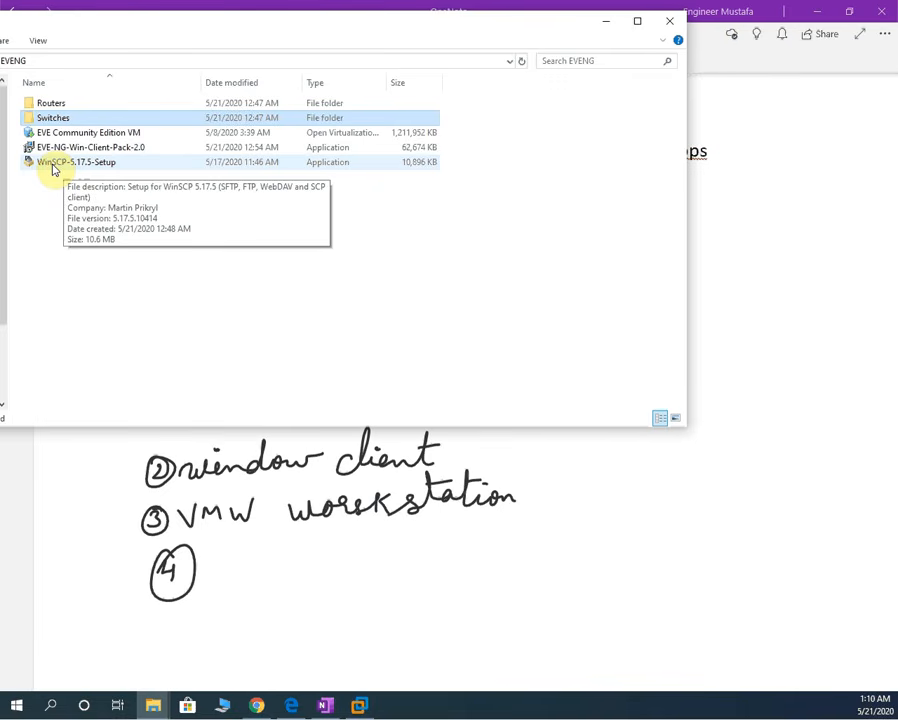
- Run the EVE-NG-Win-Client-Pack-2.0 installer from the EVENG folder
left_click(52, 166)
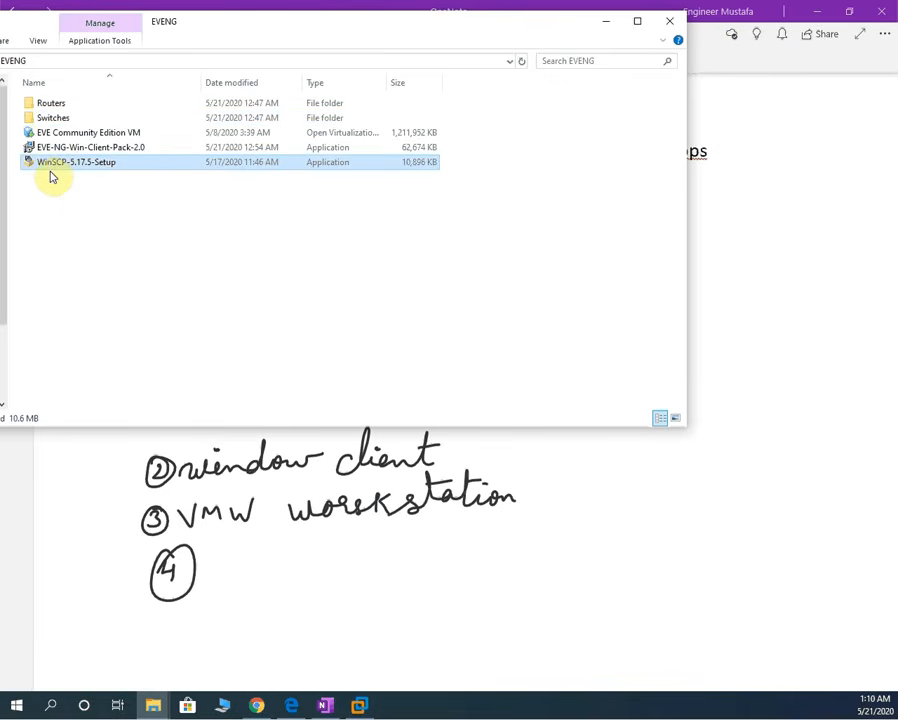
double_click(30, 148)
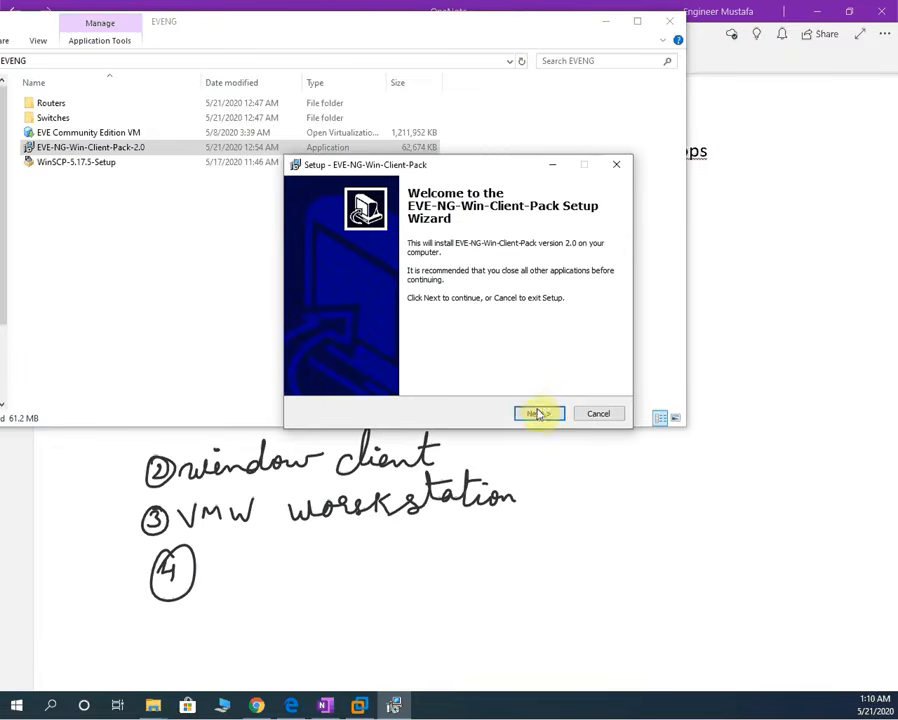
- Install the client pack with default components, keeping English as UltraVNC's setup language
left_click(538, 414)
left_click(538, 414)
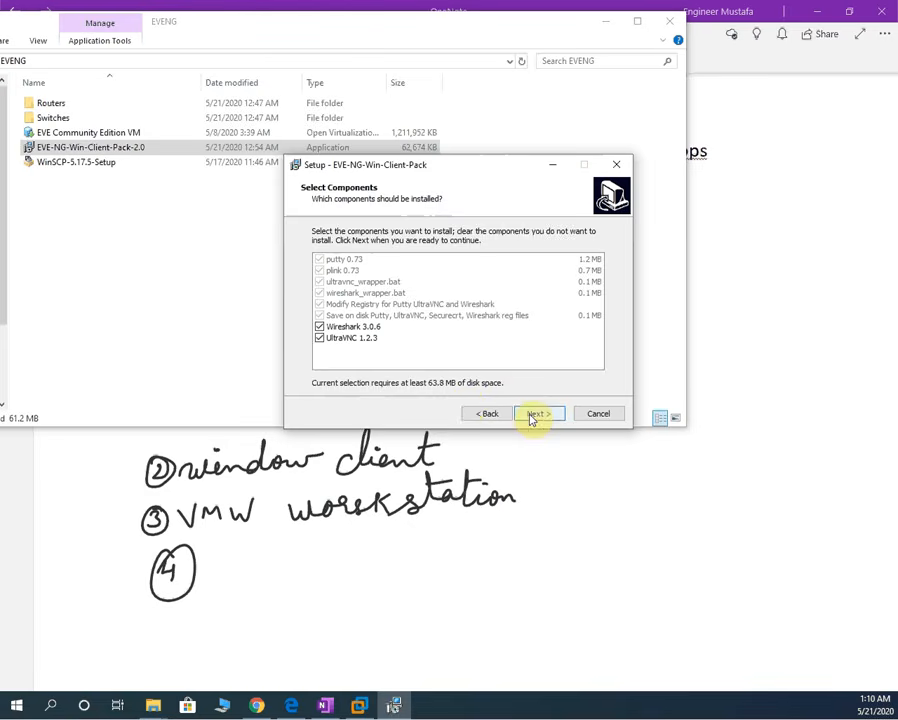
left_click(534, 416)
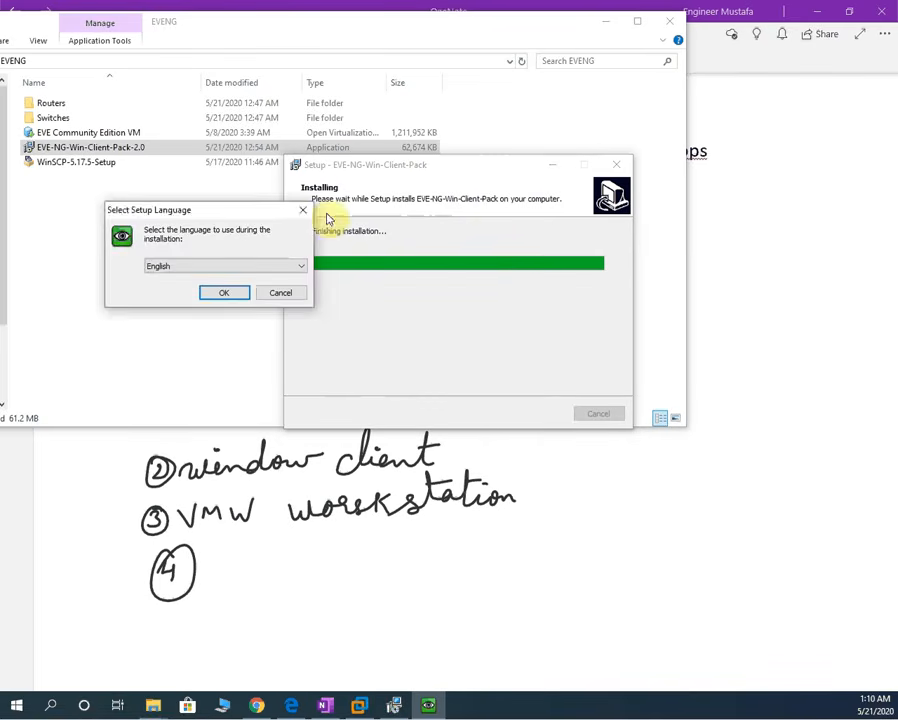
left_click(225, 295)
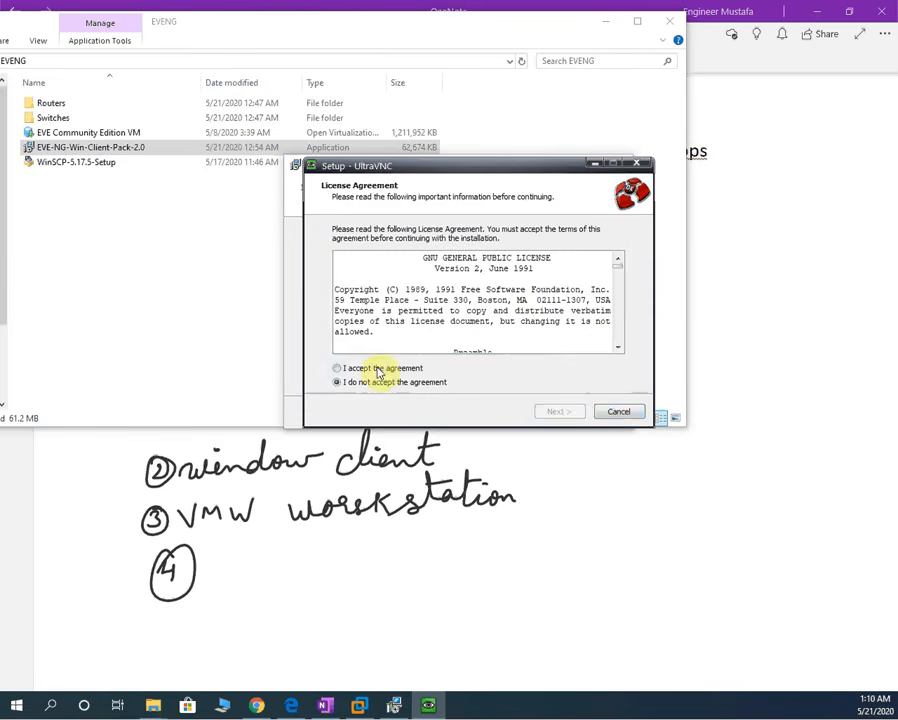
- Accept the UltraVNC GPL licence and install with default folders, components and no extra tasks
left_click(379, 370)
left_click(559, 411)
left_click(560, 411)
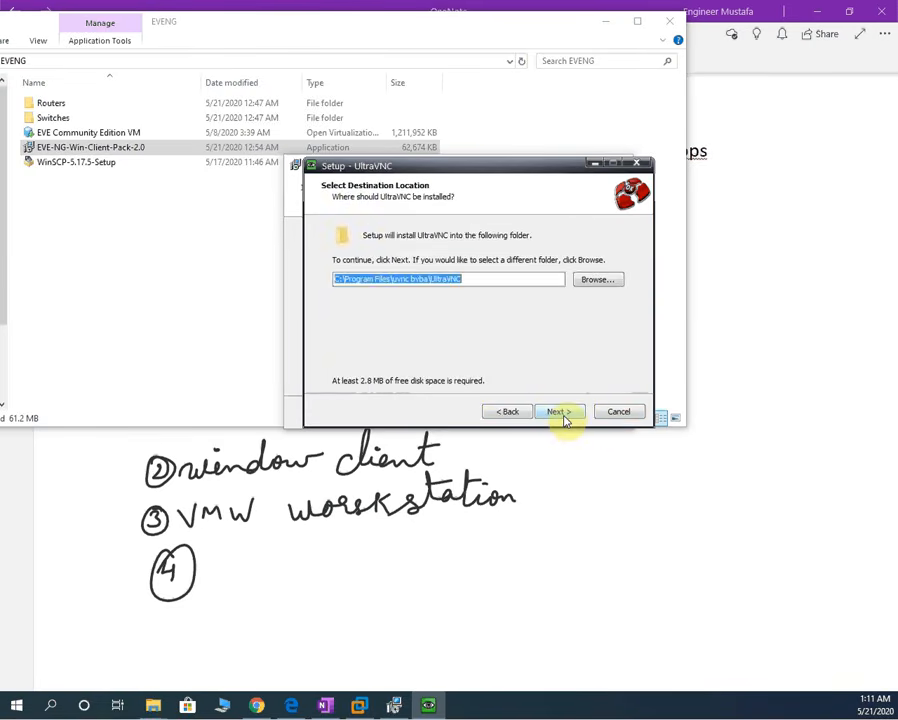
left_click(560, 412)
left_click(561, 413)
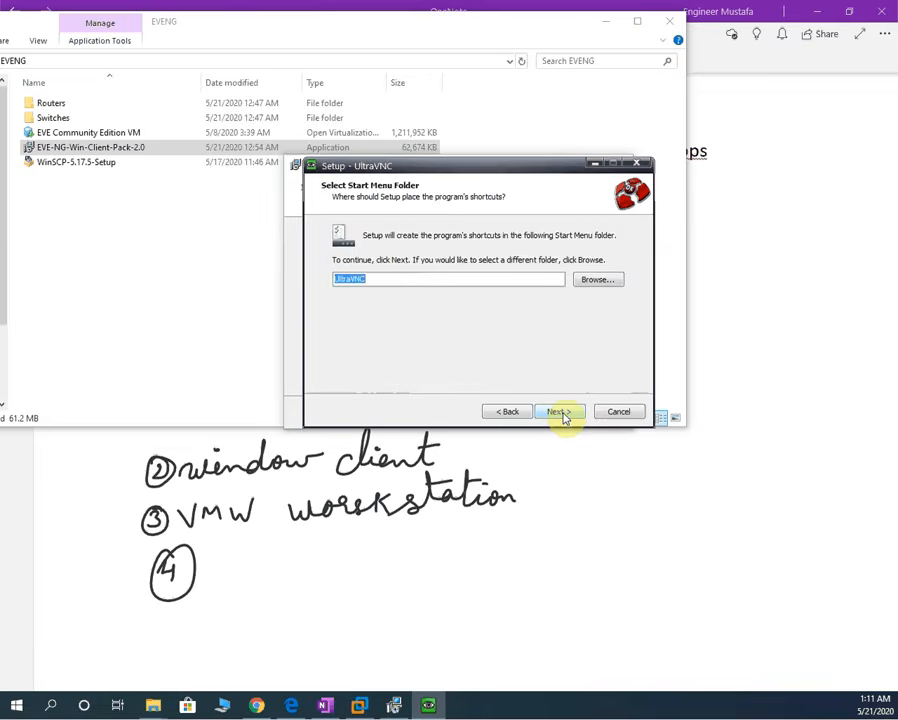
left_click(561, 413)
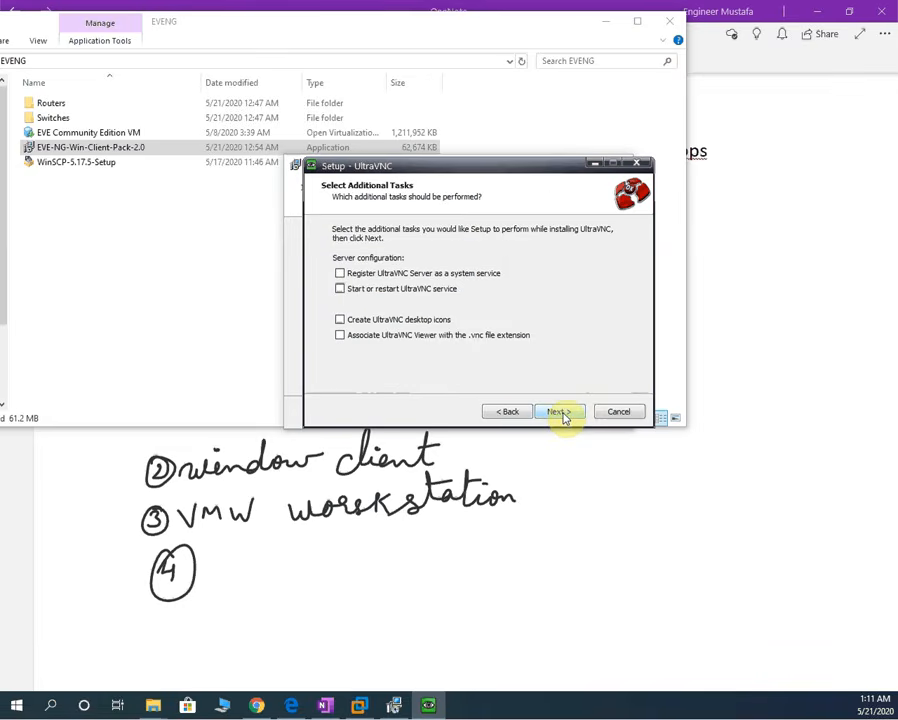
left_click(561, 413)
left_click(561, 413)
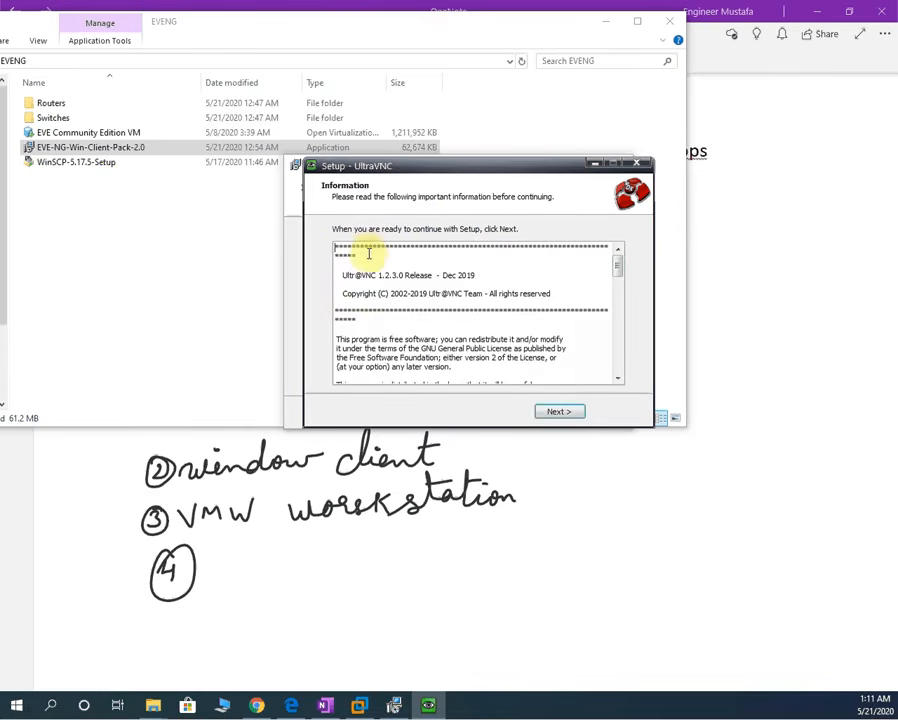
- Finish UltraVNC with 'Show latest versions' unchecked, then finish the client-pack wizard
left_click(558, 413)
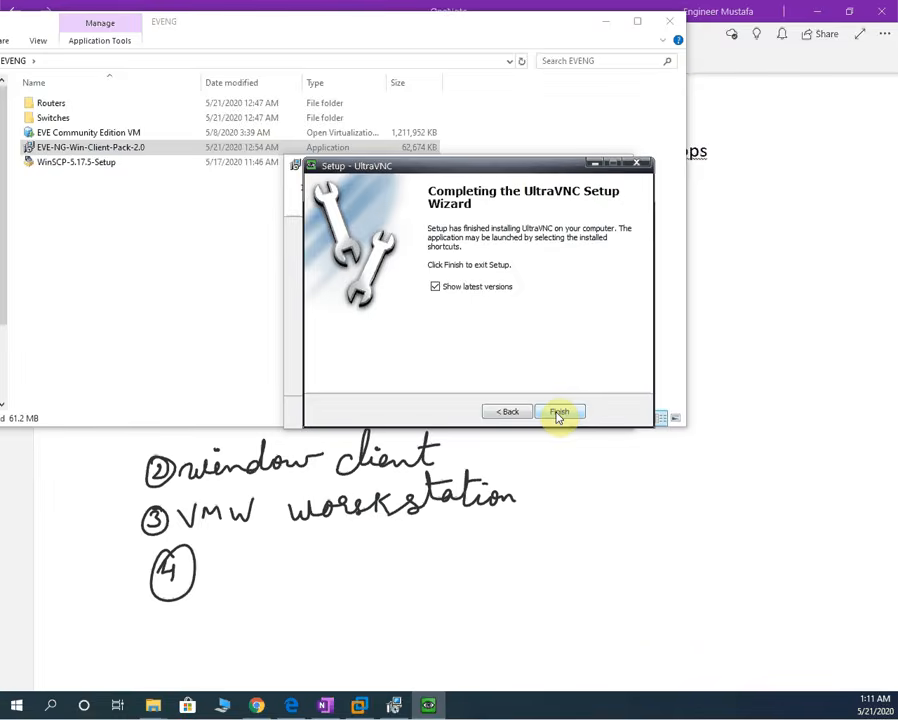
left_click(435, 286)
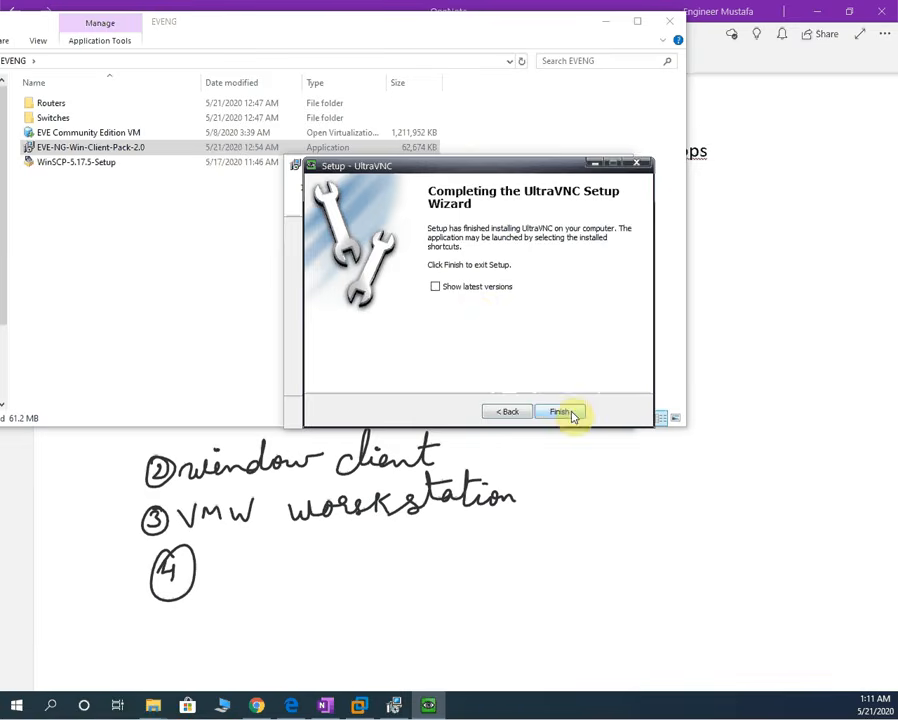
left_click(572, 413)
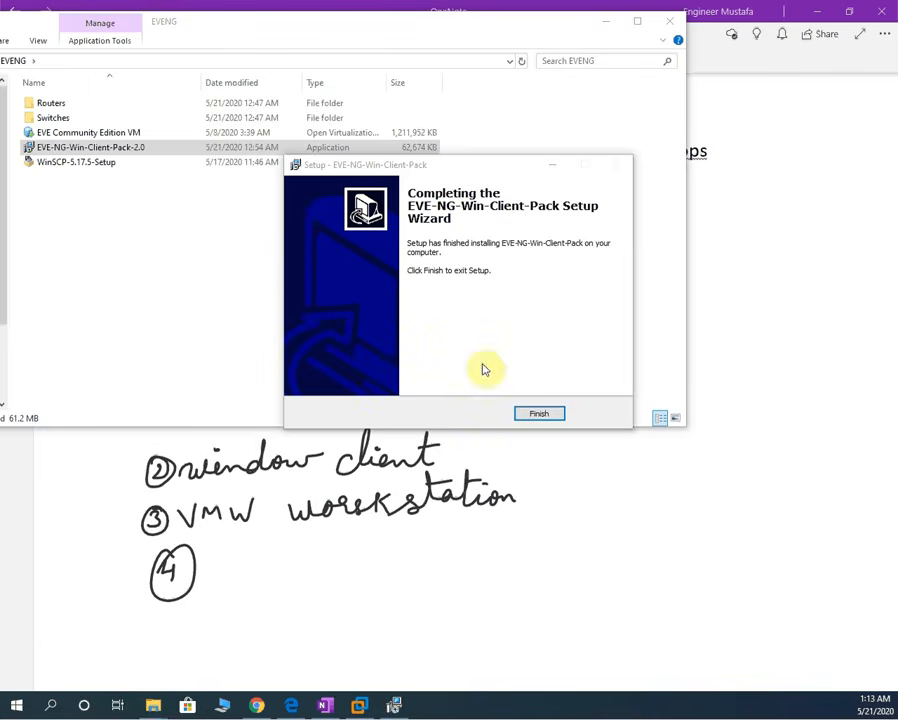
left_click(550, 414)
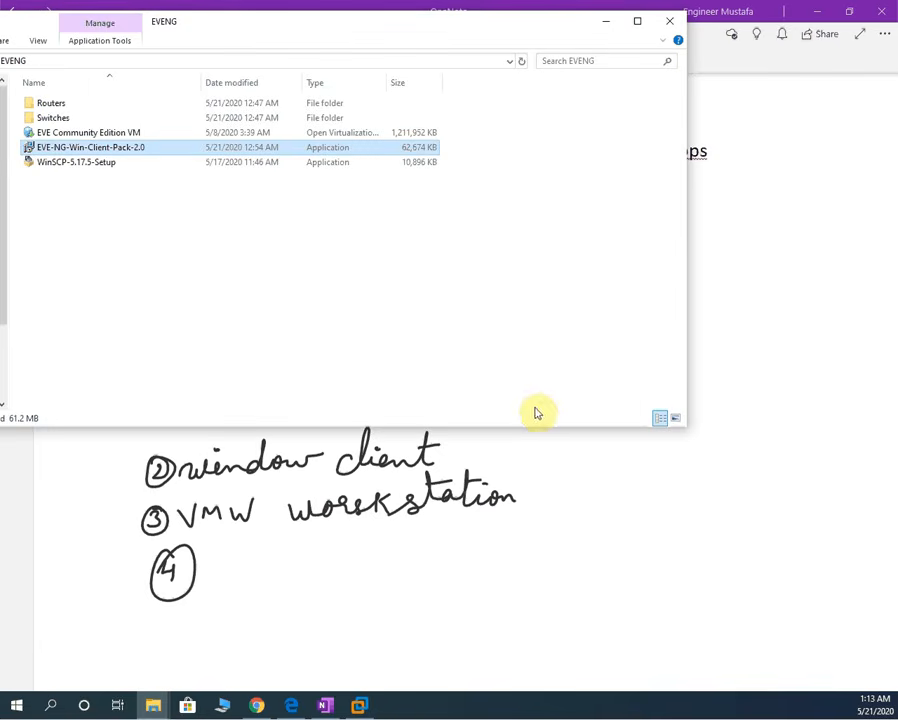
- Open 'EVE Community Edition VM' from the EVENG folder in VMware Workstation
left_click(358, 708)
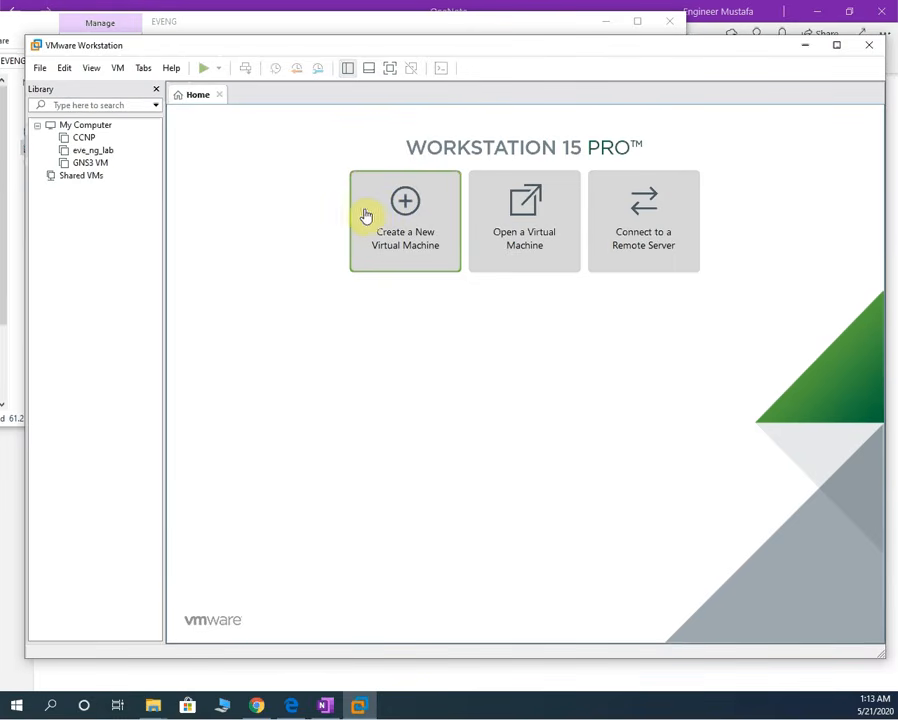
left_click(124, 184)
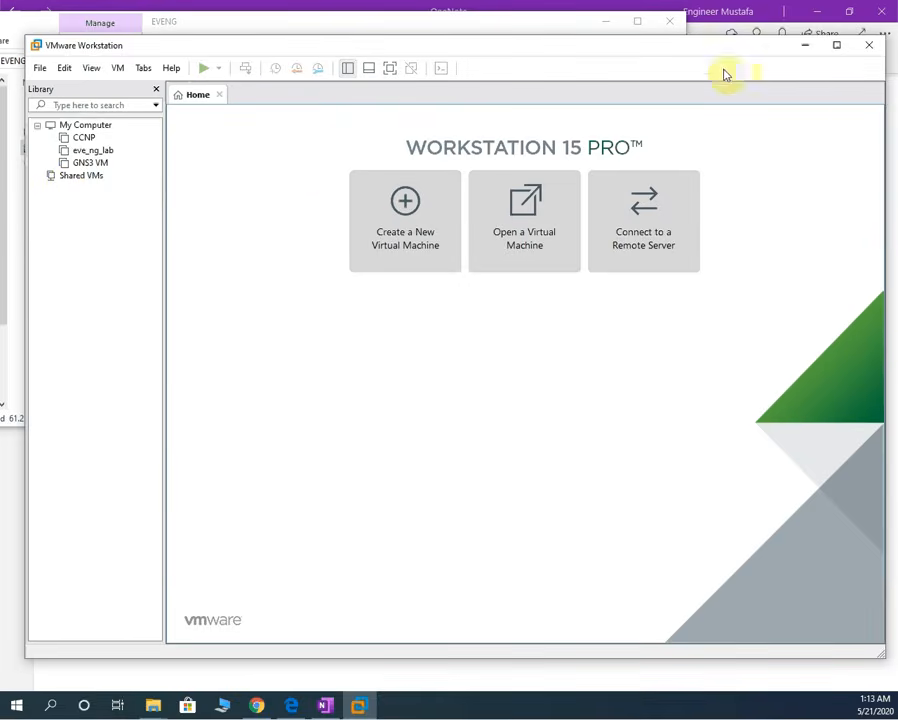
left_click(805, 45)
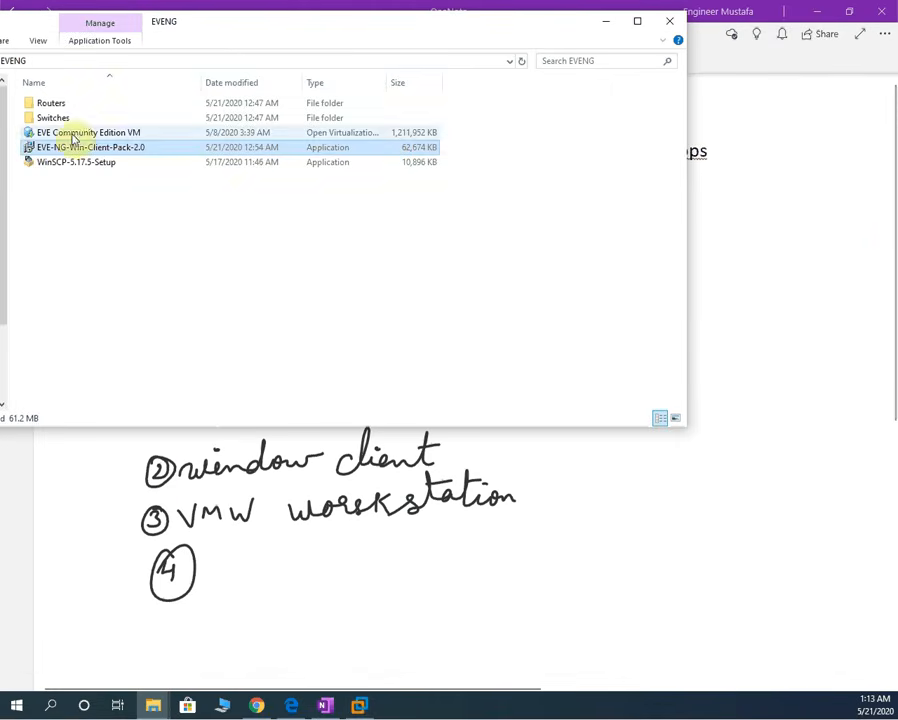
left_click(362, 708)
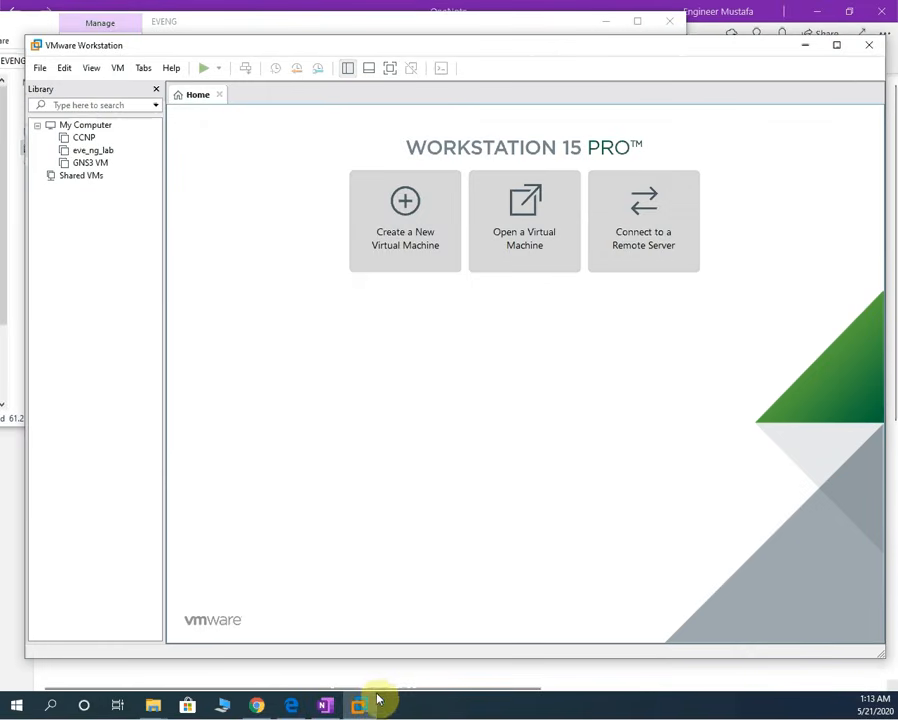
left_click(361, 709)
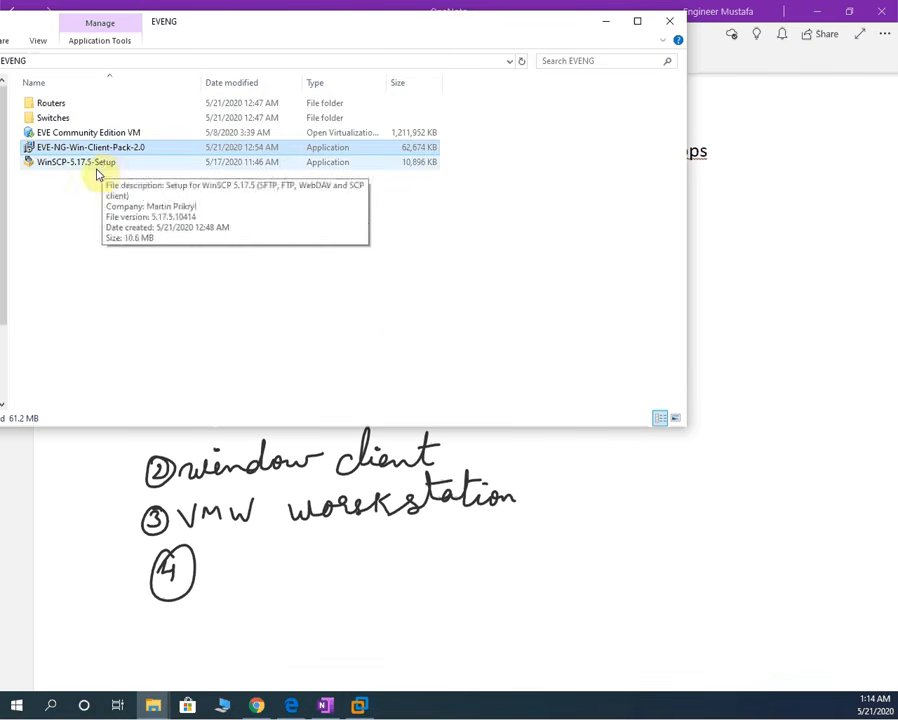
left_click(40, 133)
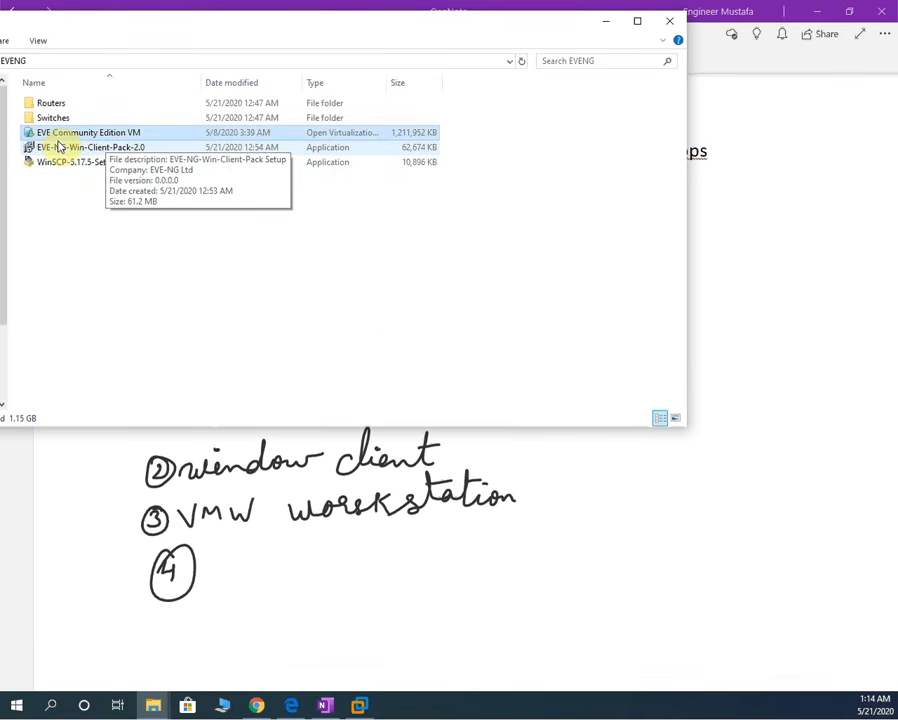
double_click(139, 134)
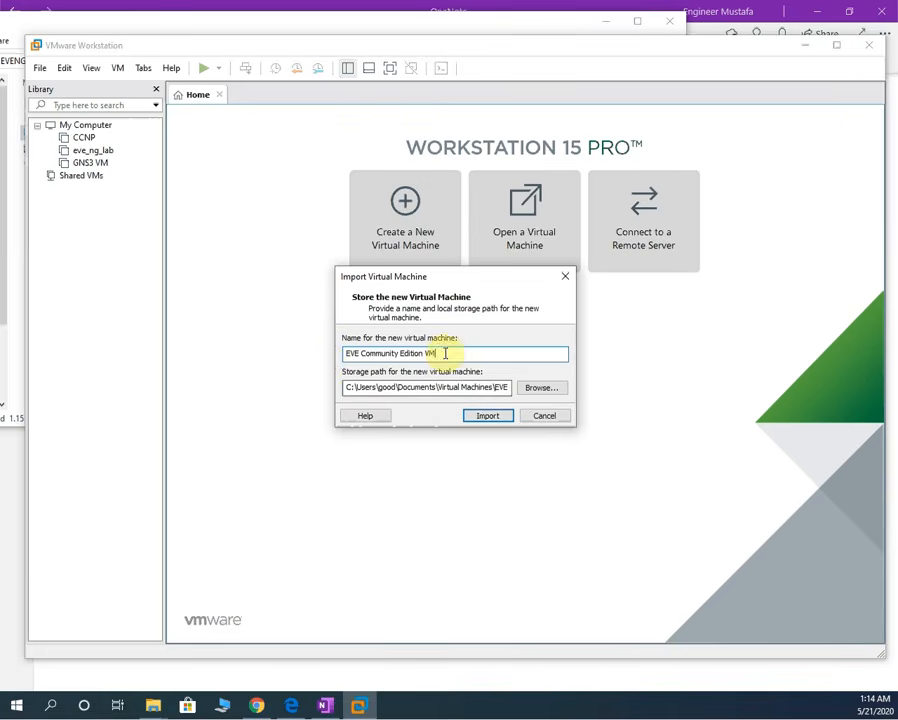
- Replace the name 'EVE Community Edition VM' with EVE for the imported machine
left_click_drag(450, 353, 339, 356)
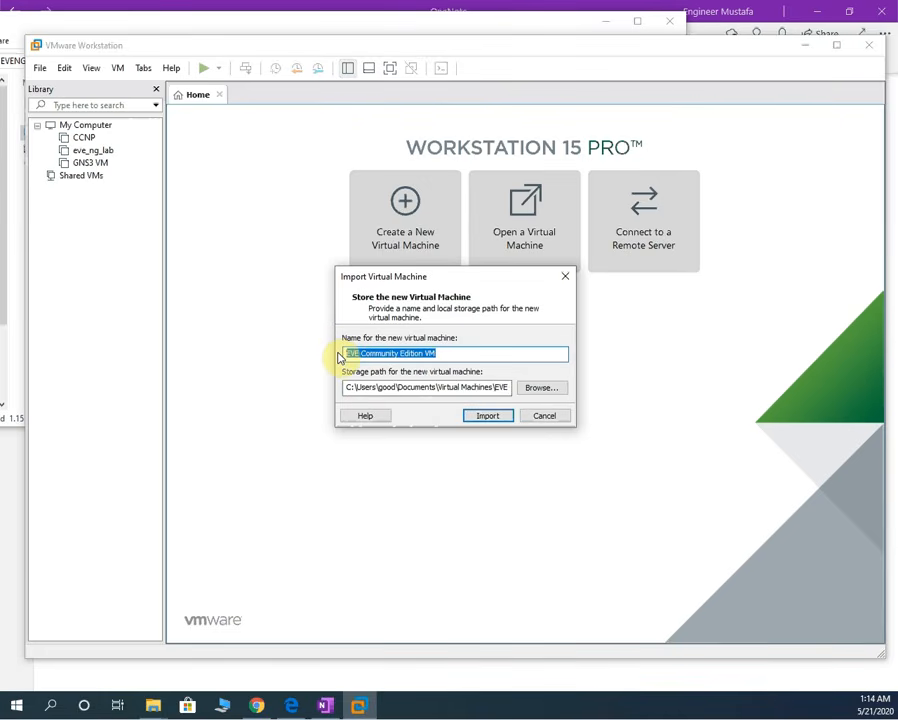
type("EVE")
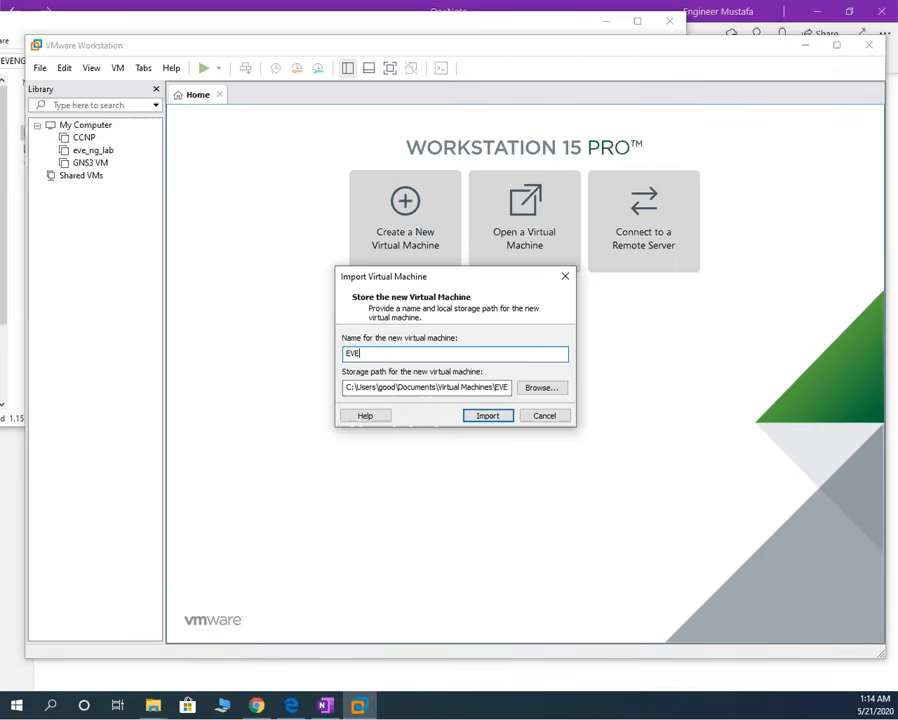
left_click(529, 390)
- Make a new EVE folder under D:\Virtual Machine and choose it as storage location
scroll(545, 345, "up", 1)
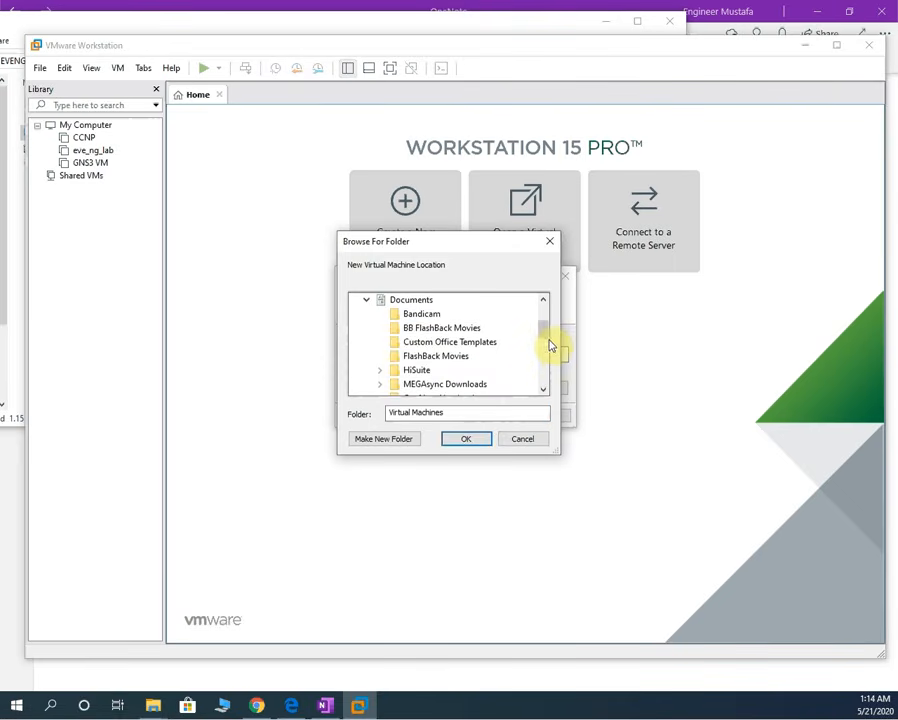
scroll(528, 362, "down", 3)
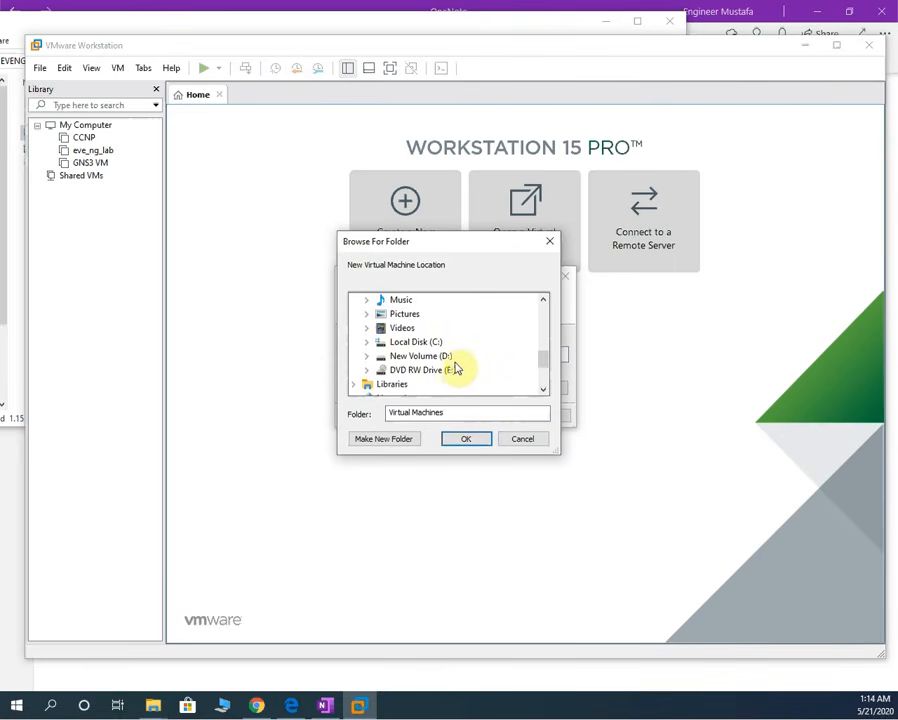
left_click(367, 357)
scroll(389, 353, "down", 3)
left_click(379, 341)
scroll(451, 362, "down", 3)
scroll(450, 360, "up", 4)
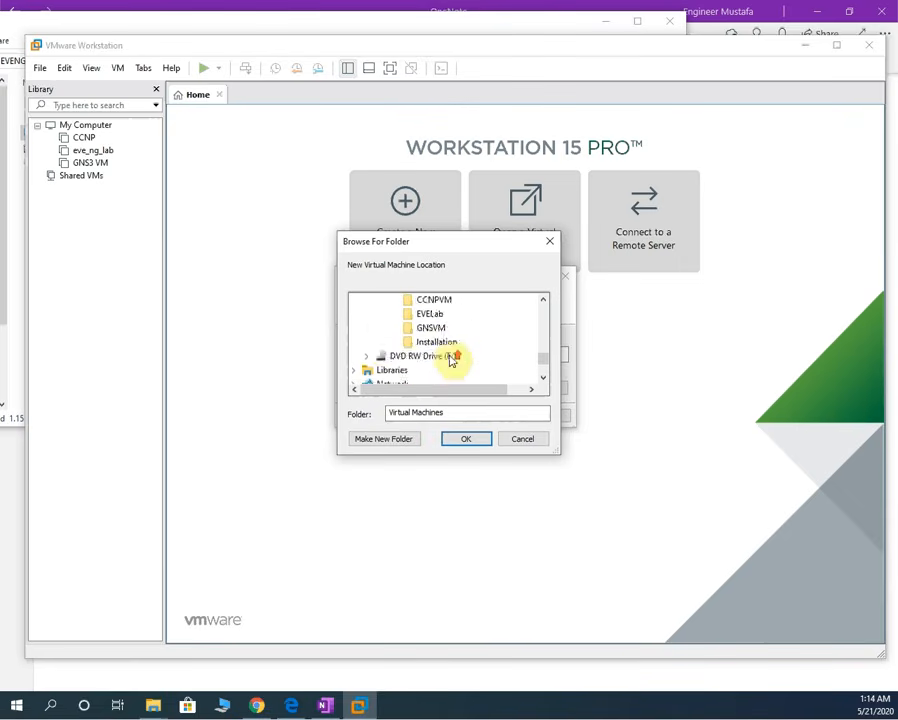
left_click(434, 330)
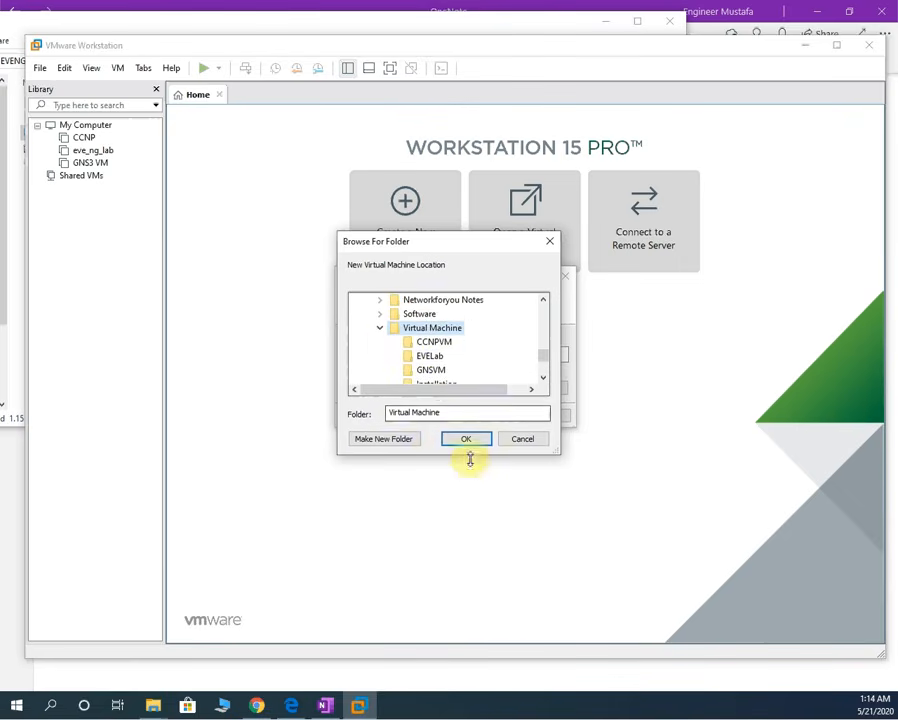
left_click(400, 437)
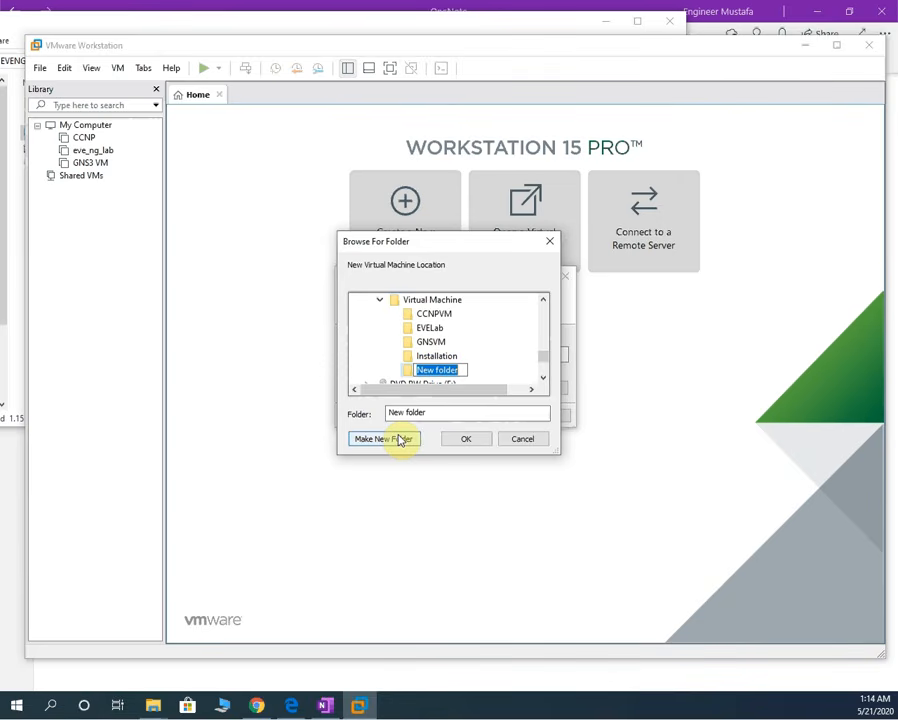
type("EVE")
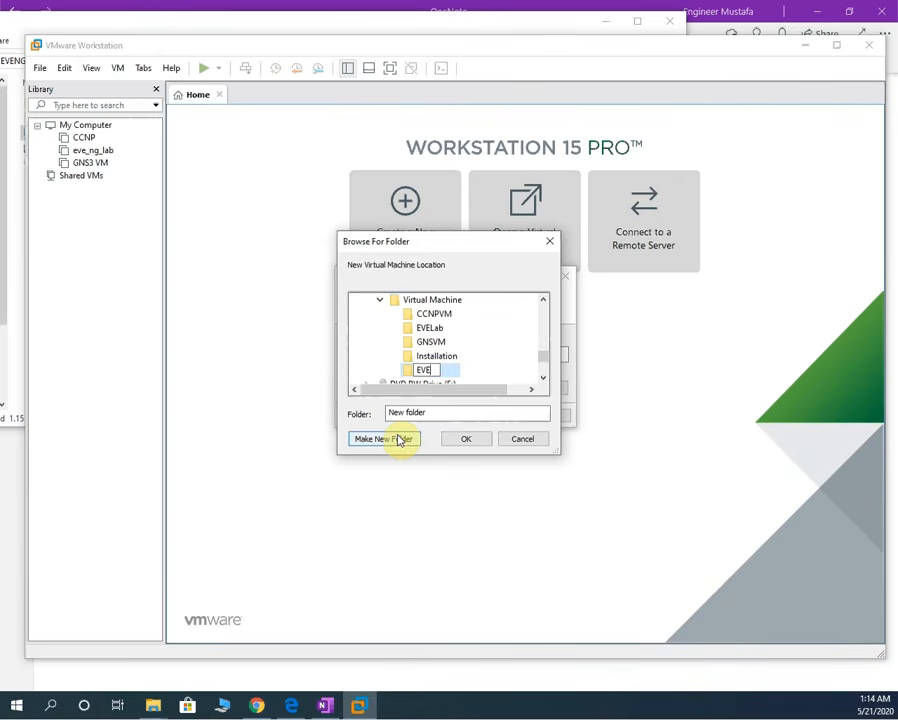
left_click(411, 373)
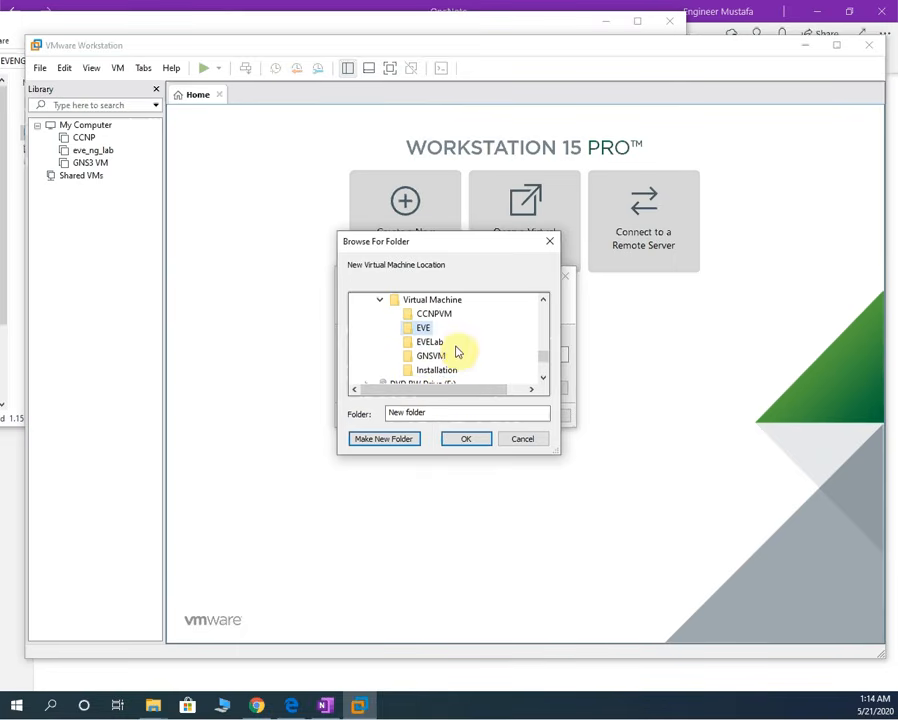
left_click(463, 439)
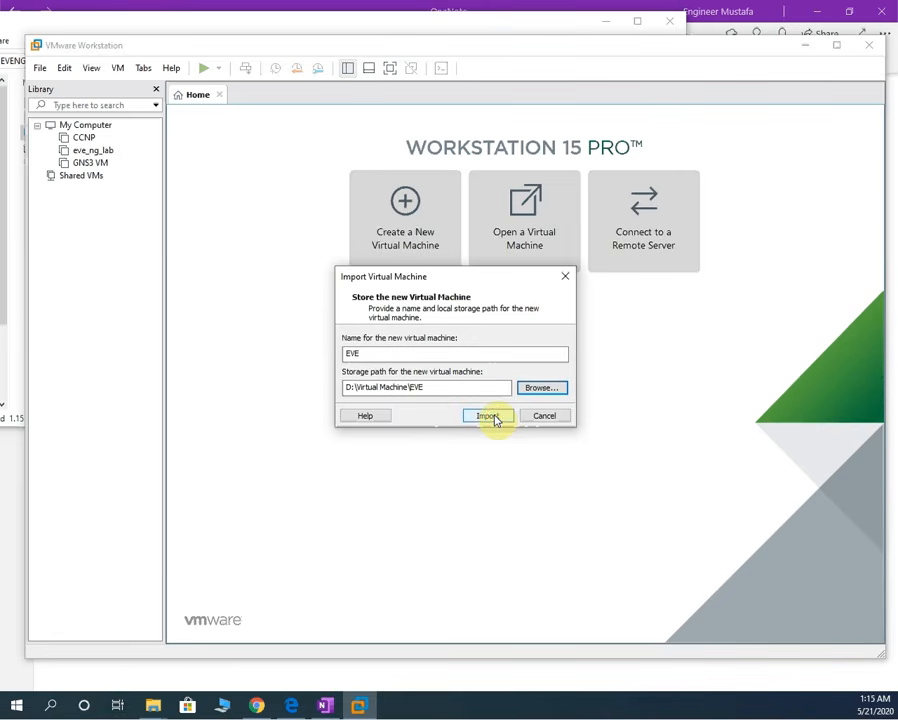
- Import the EVE VM, giving a powered-off machine with 6 GB RAM, 4 processors, 30 GB disk
left_click(489, 416)
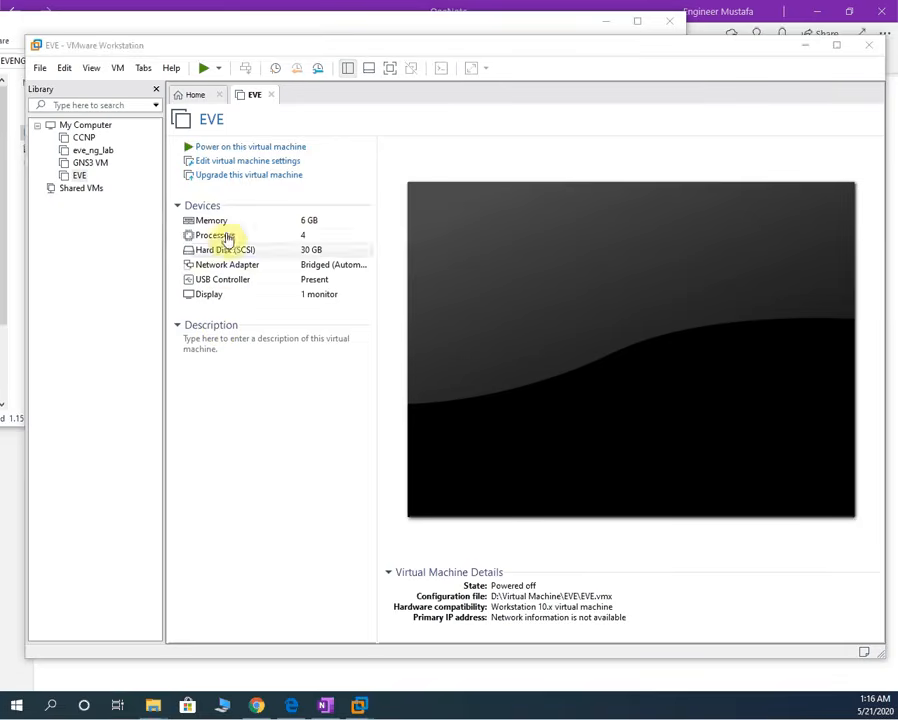
- Change the EVE VM's processors from 4 to 2, review disk and network adapter, and save
left_click(229, 164)
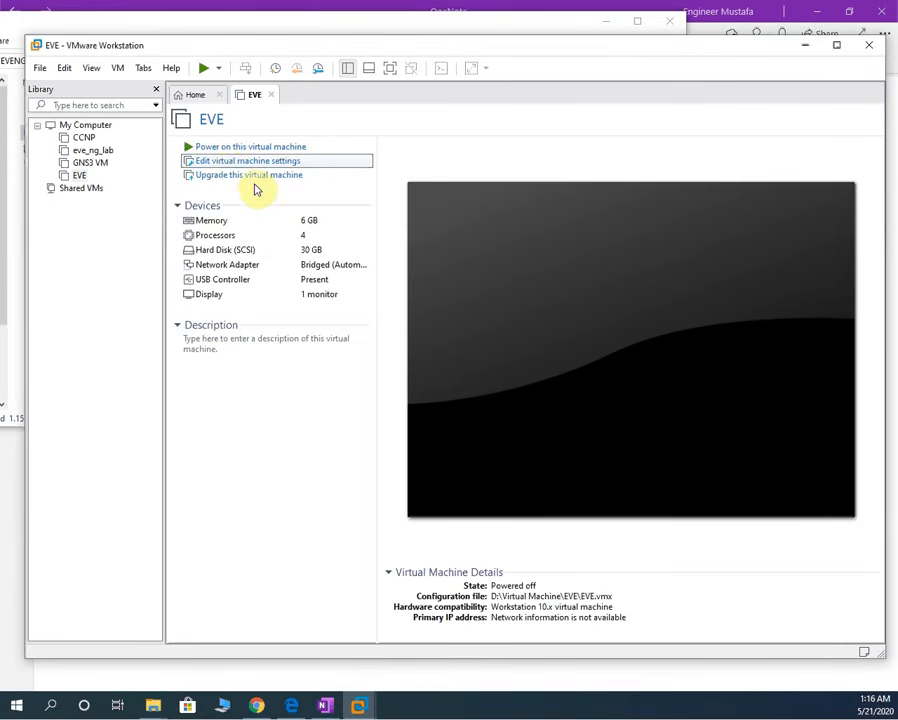
double_click(295, 221)
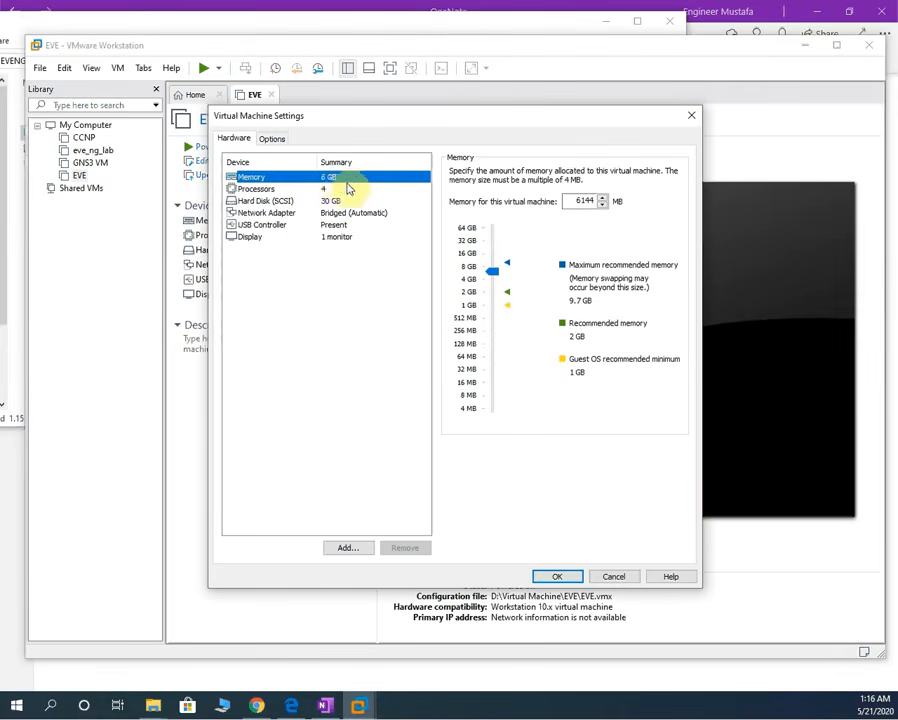
left_click(326, 189)
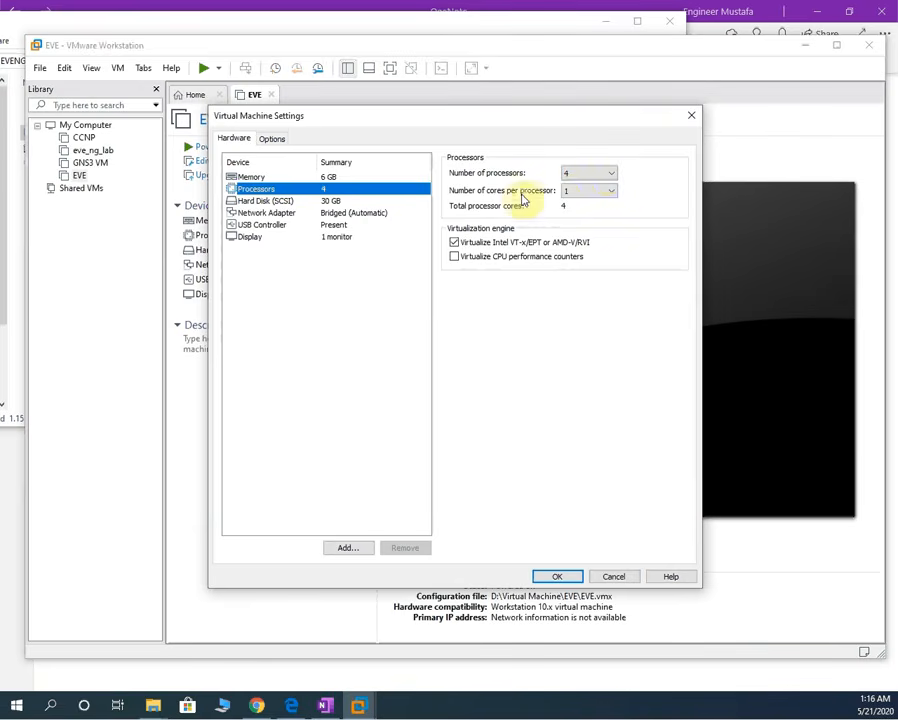
left_click(610, 174)
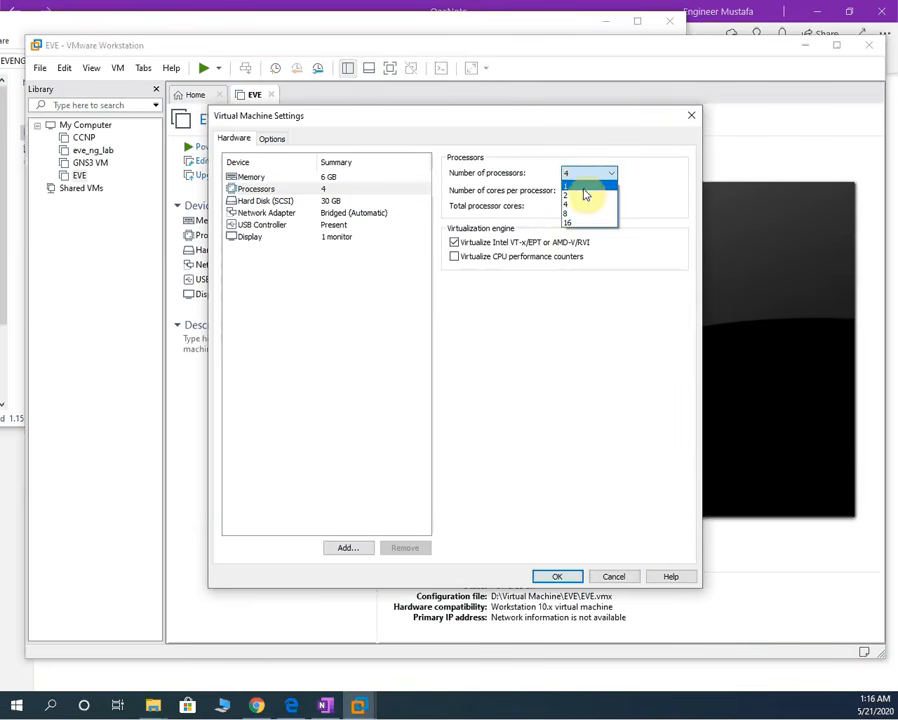
left_click(588, 186)
left_click(602, 174)
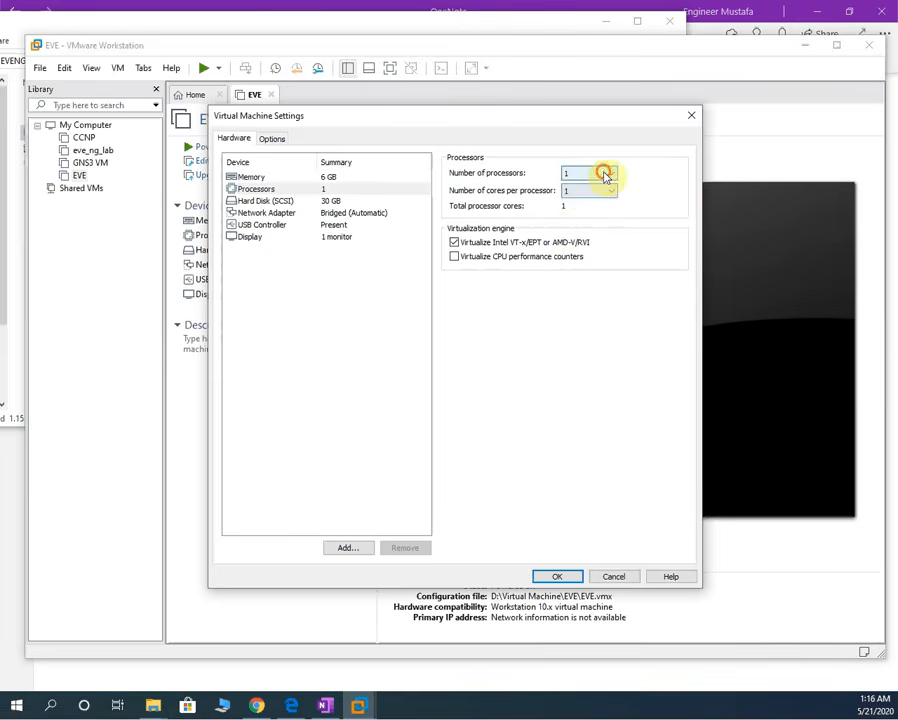
left_click(578, 195)
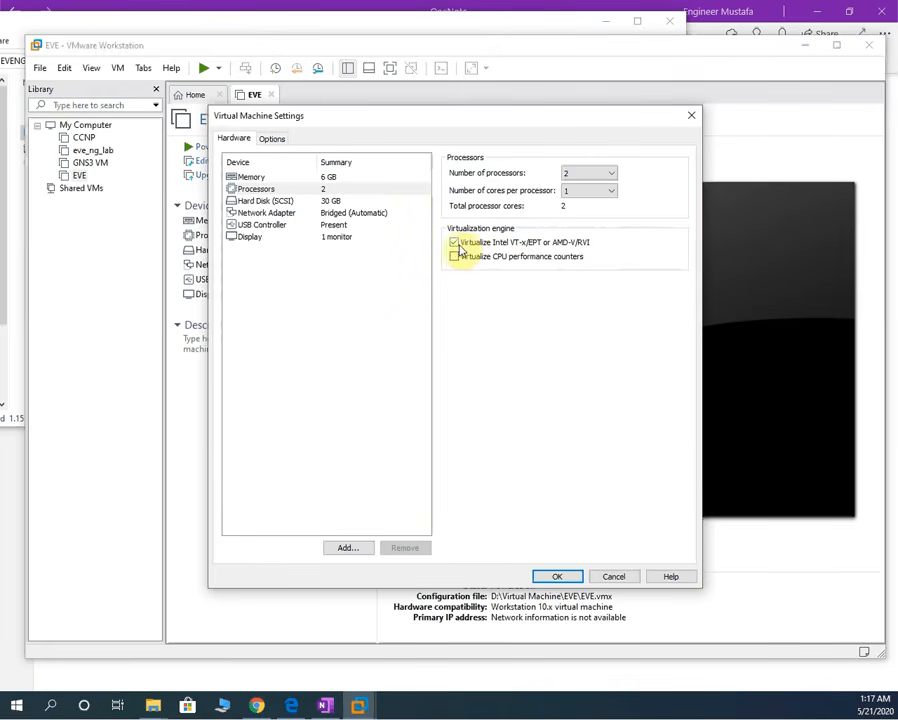
left_click(328, 177)
left_click(323, 190)
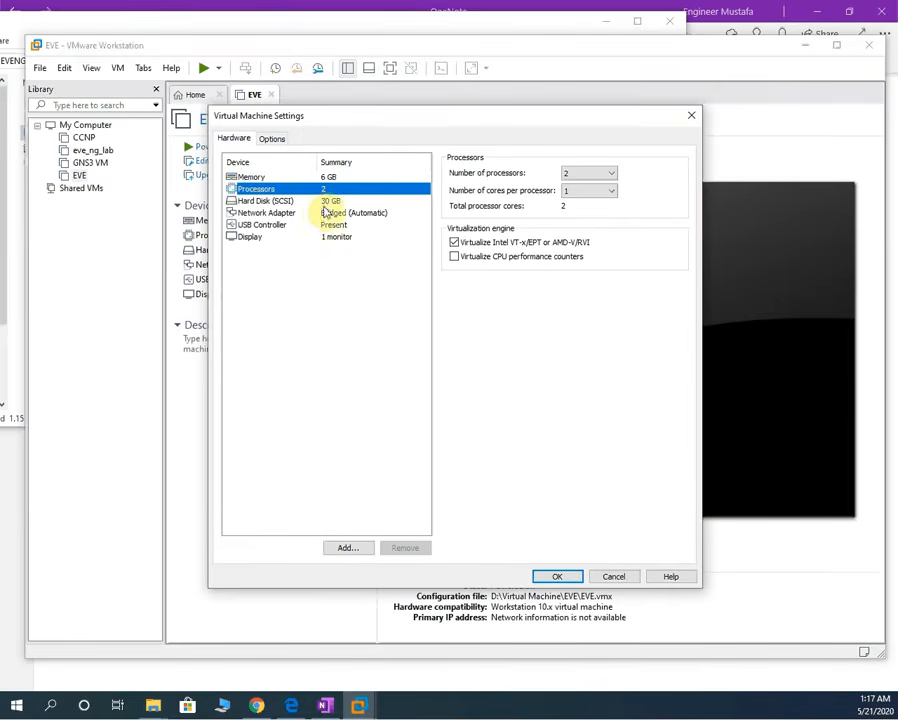
left_click(330, 203)
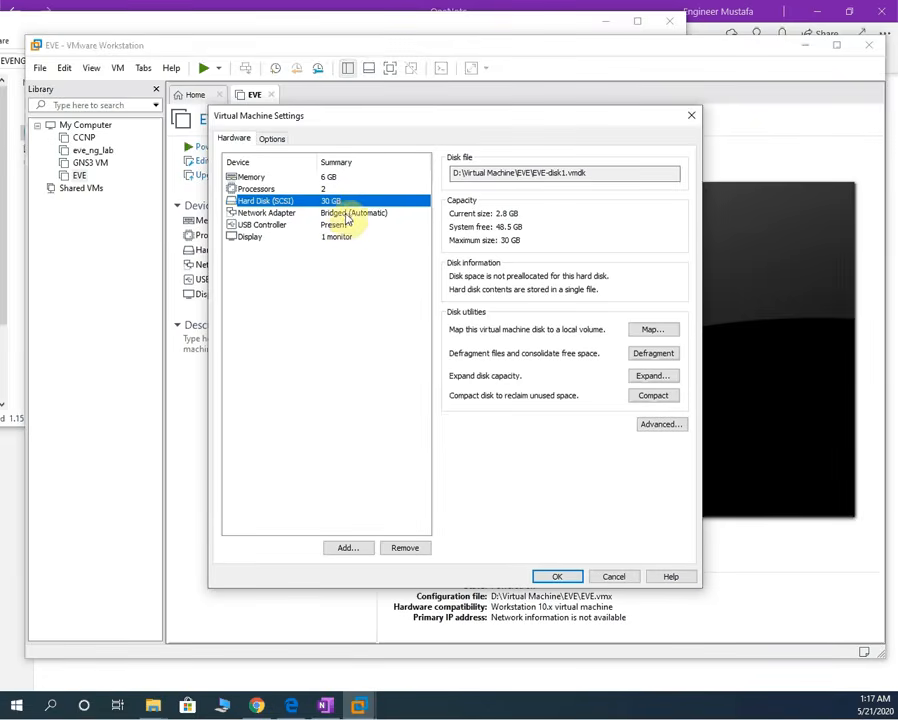
left_click(360, 213)
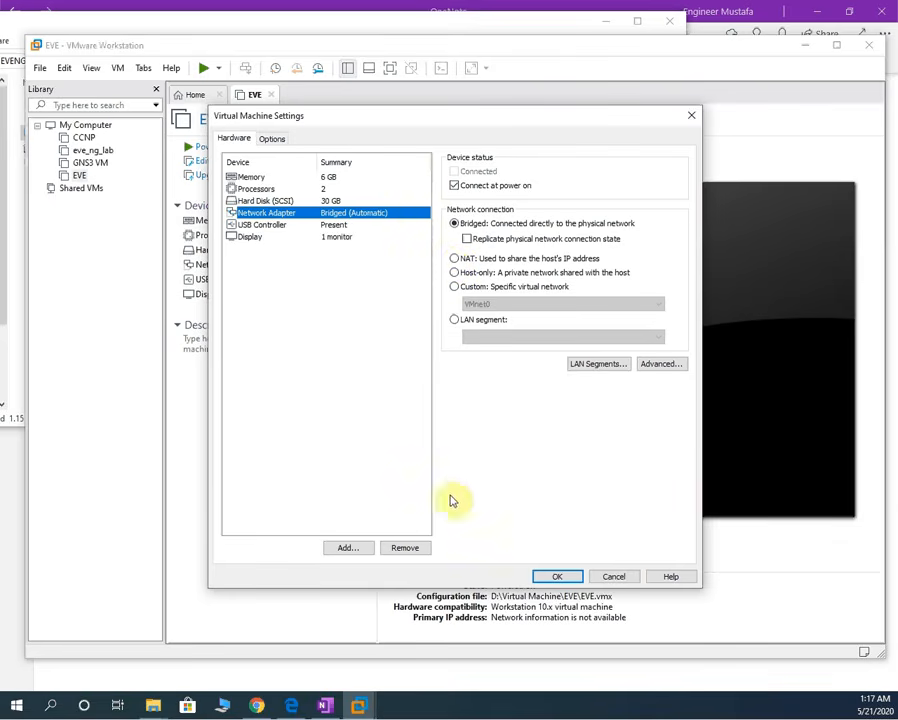
left_click(554, 576)
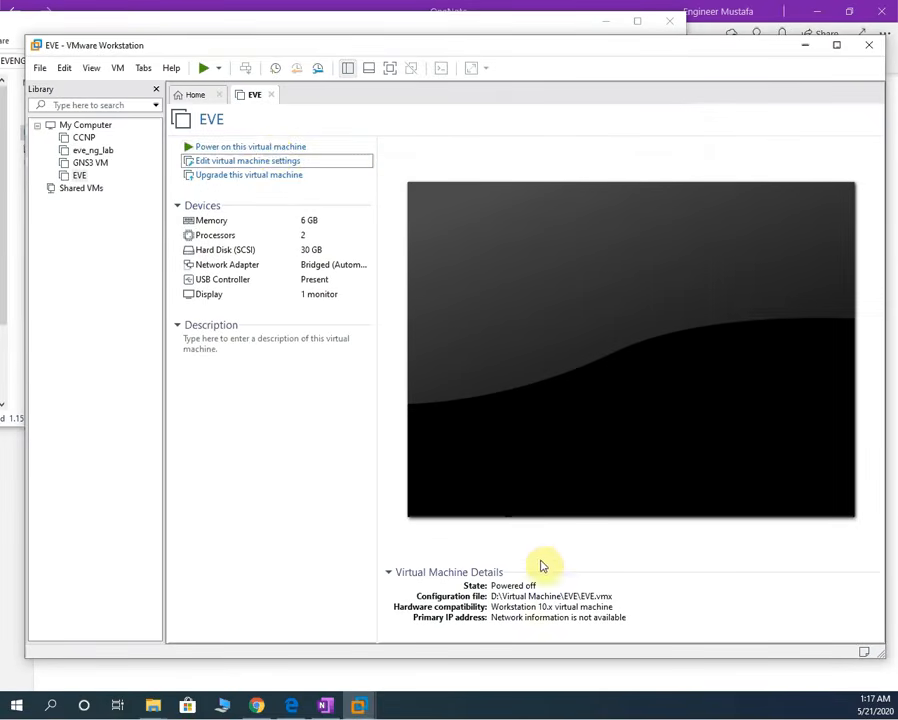
- Power on the EVE VM and let it boot to the eve-ng login prompt, releasing console input
left_click(275, 147)
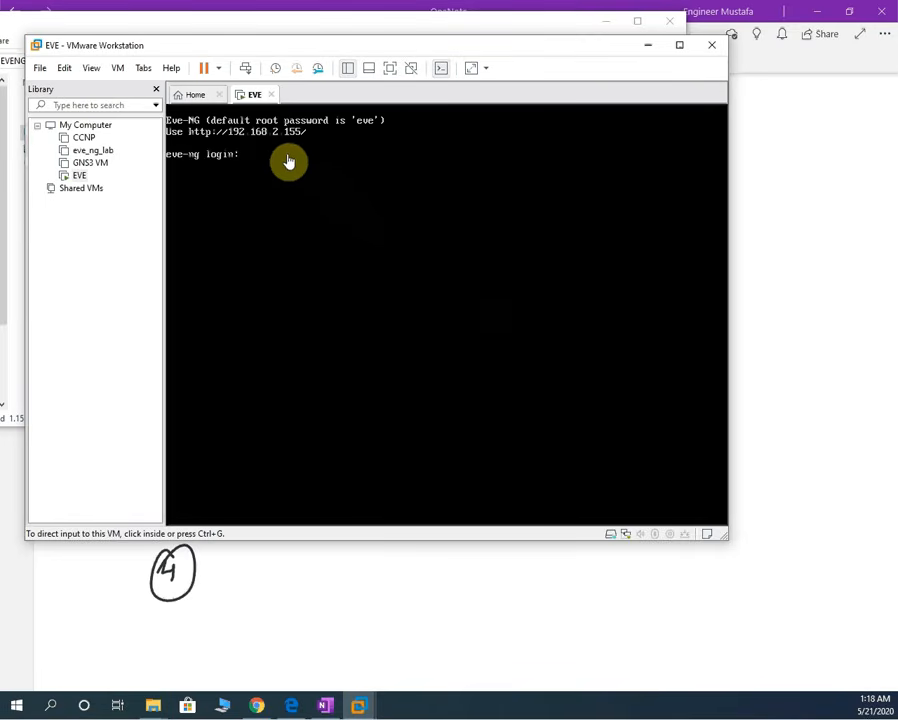
left_click(232, 149)
left_click(257, 705)
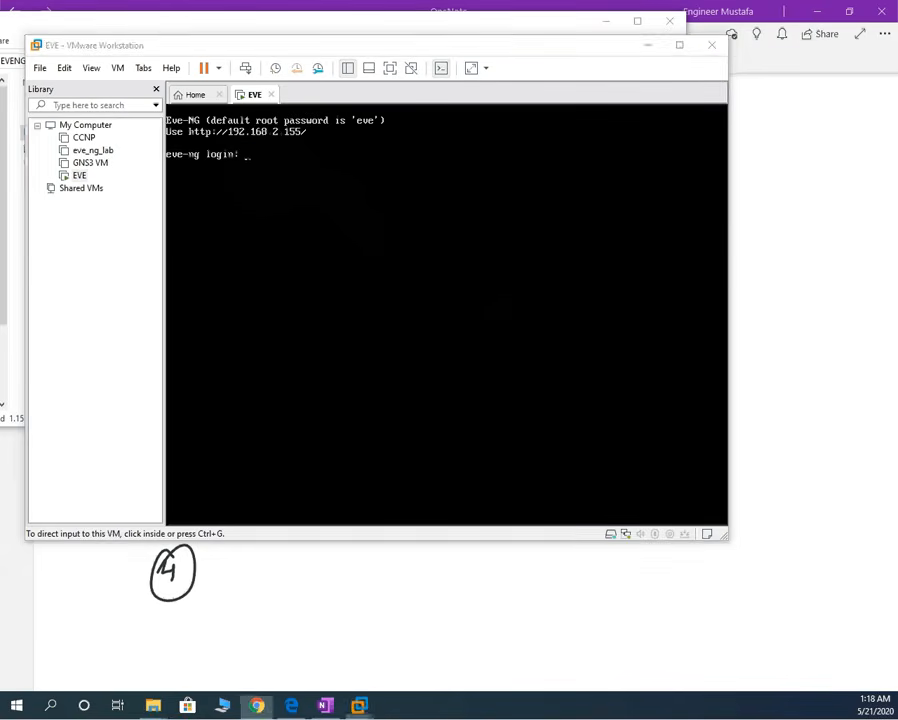
left_click(246, 489)
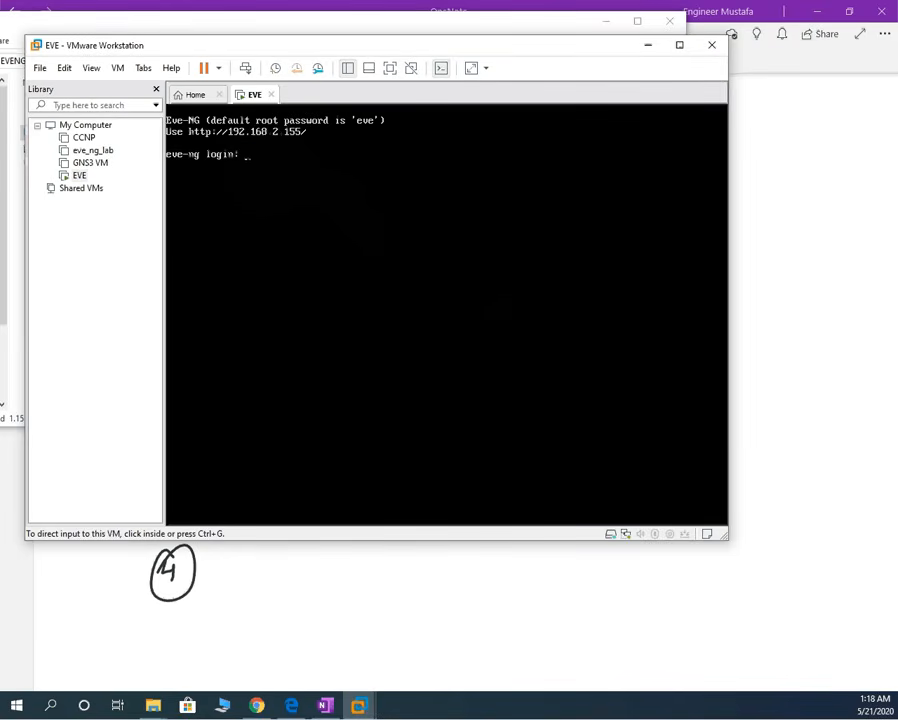
key("alt+Tab")
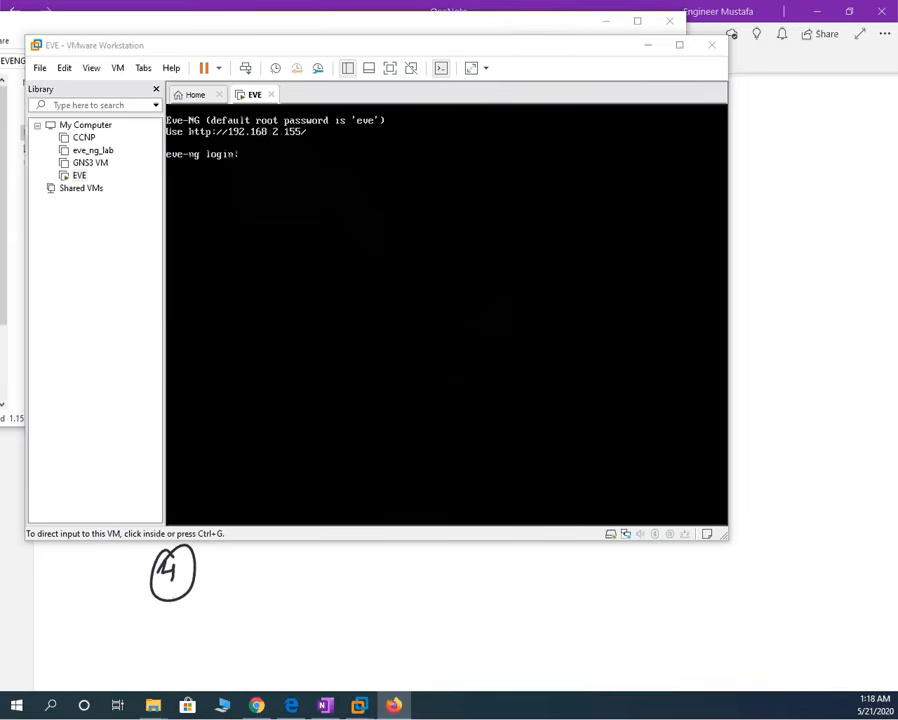
left_click_drag(2, 229, 289, 230)
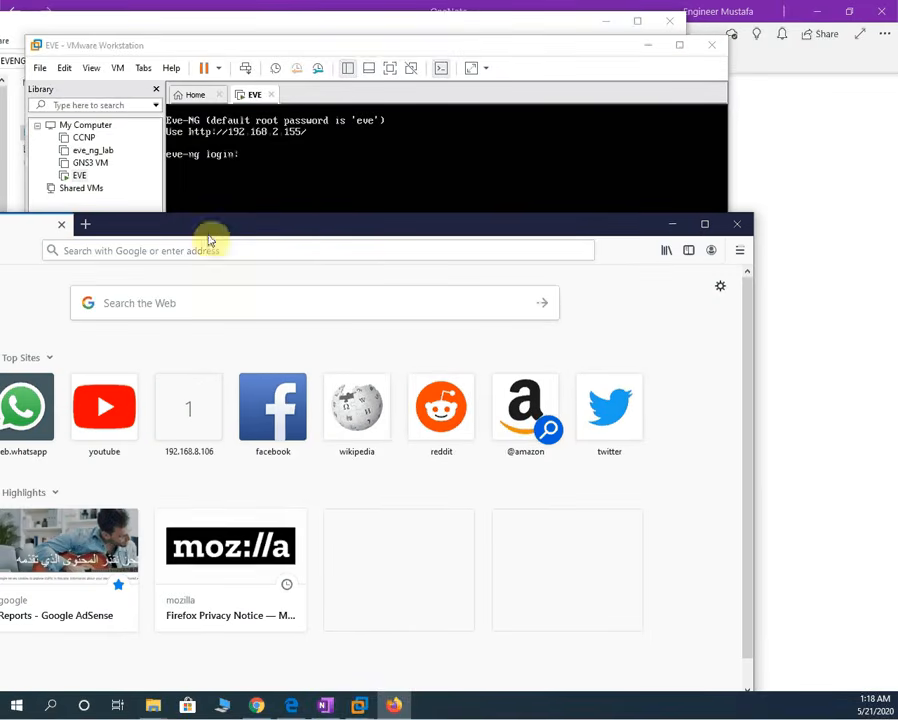
- Enter 192.168.2.155 in Firefox's address bar, checking the address shown on the EVE console
left_click(180, 250)
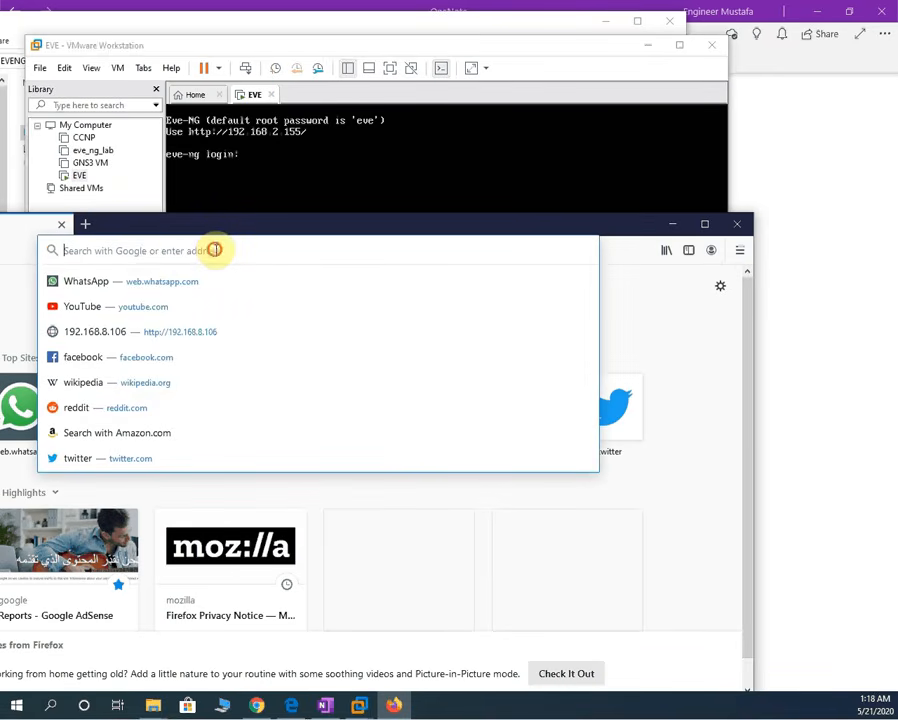
left_click_drag(166, 230, 0, 200)
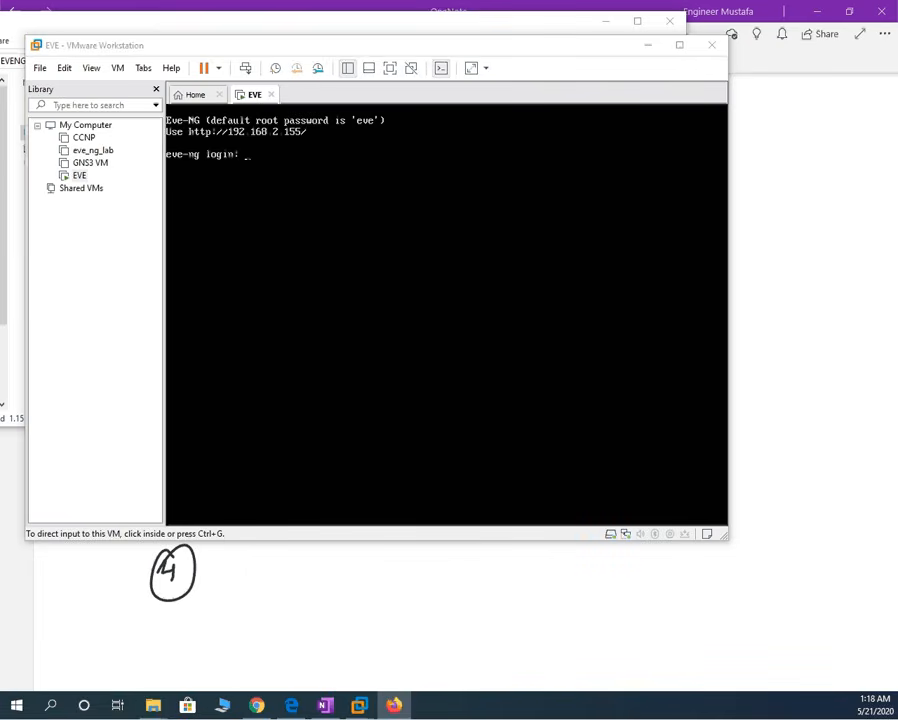
left_click_drag(0, 200, 350, 208)
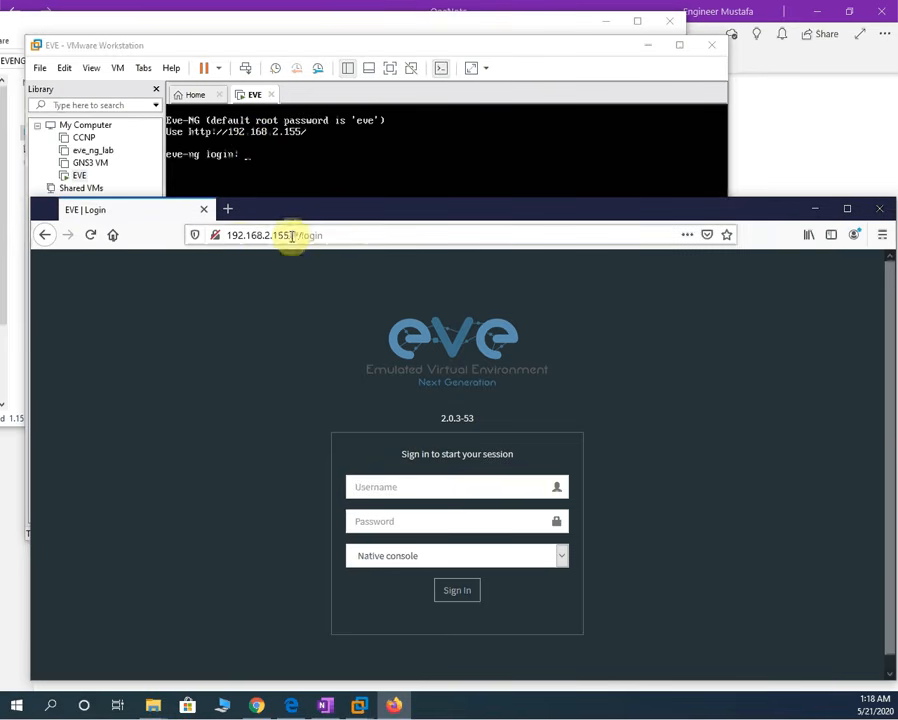
- Sign in to the EVE-NG web interface with the username and password
left_click_drag(338, 213, 352, 184)
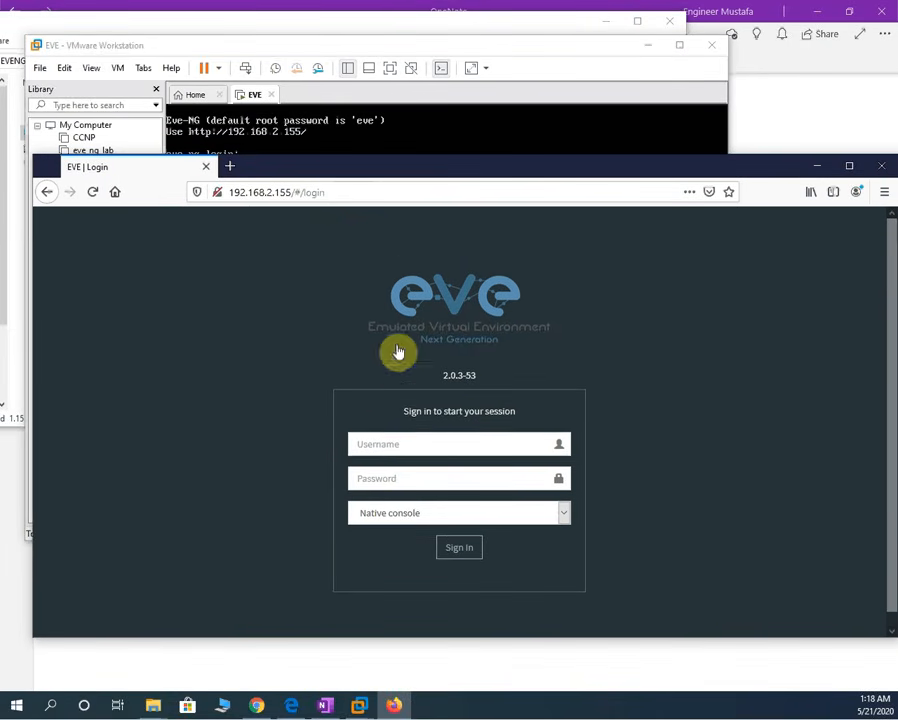
left_click(407, 442)
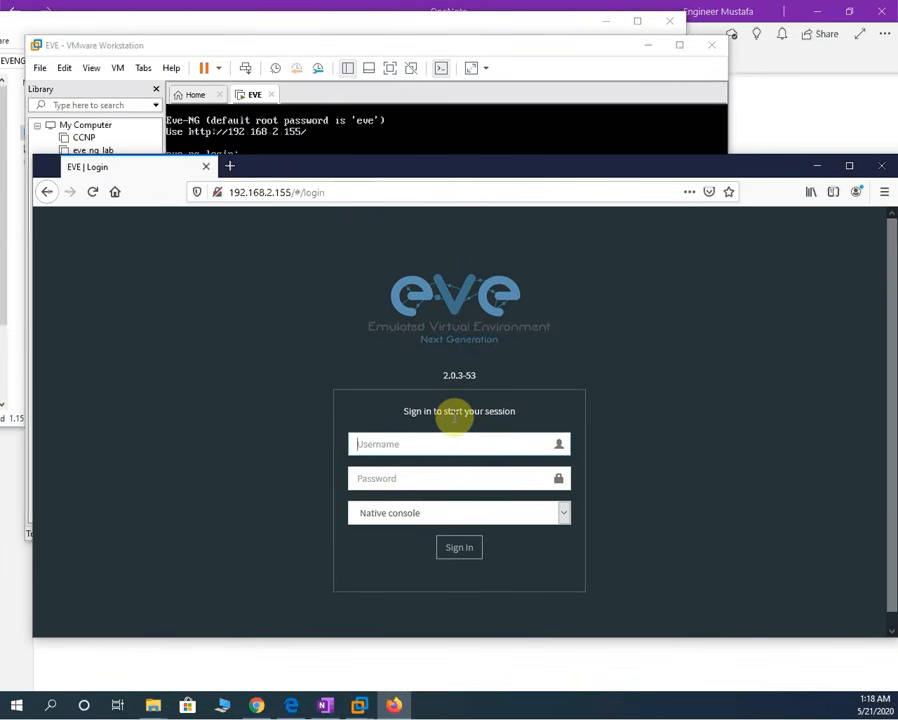
key("Tab")
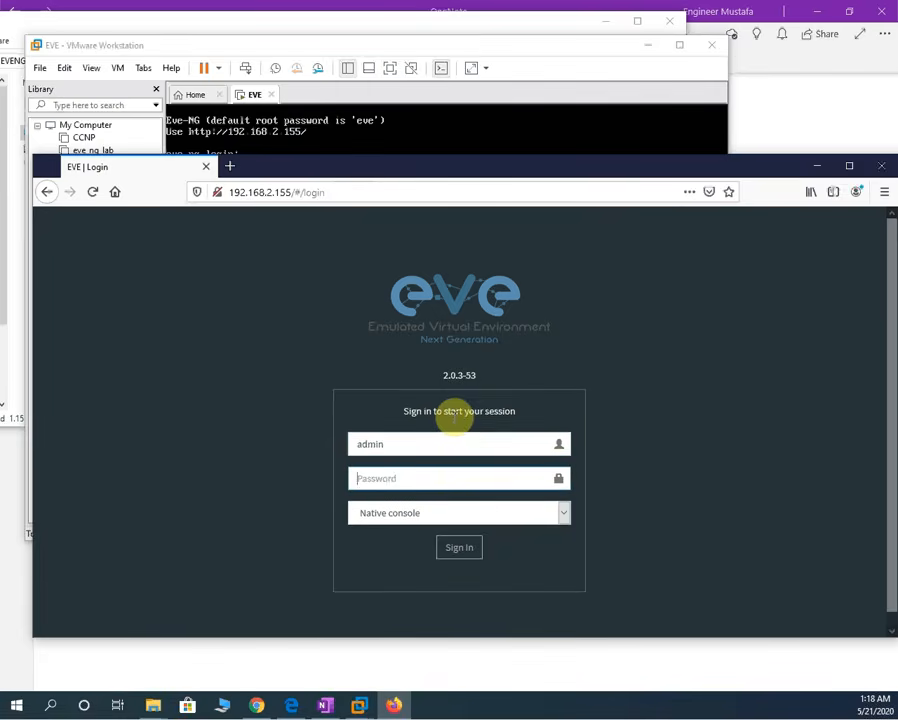
type("eve")
key("Return")
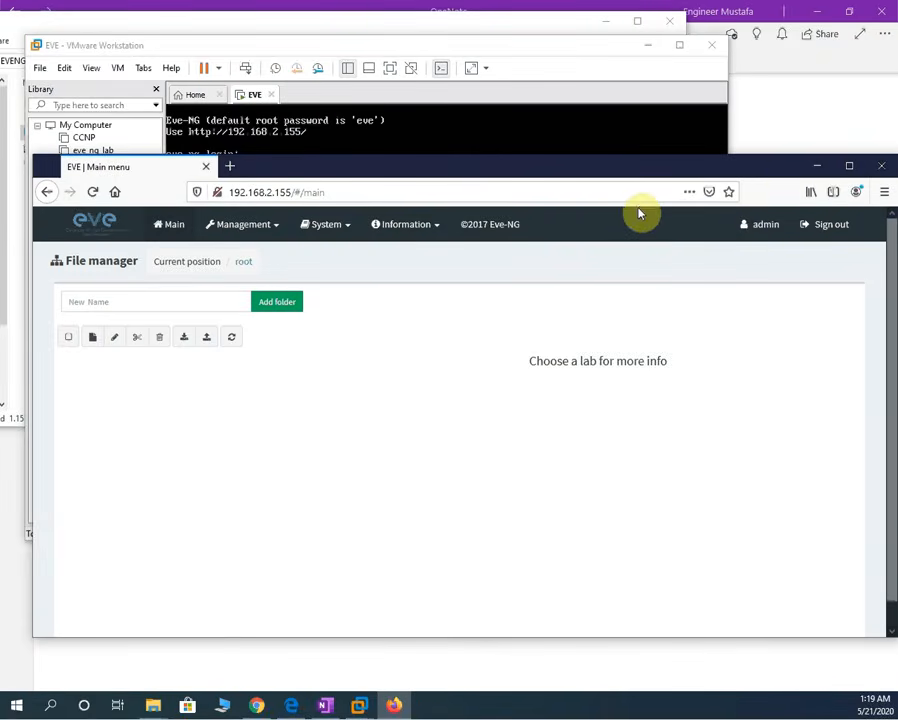
- Check the VM console, then bring back and maximize the browser on the File manager
left_click(812, 175)
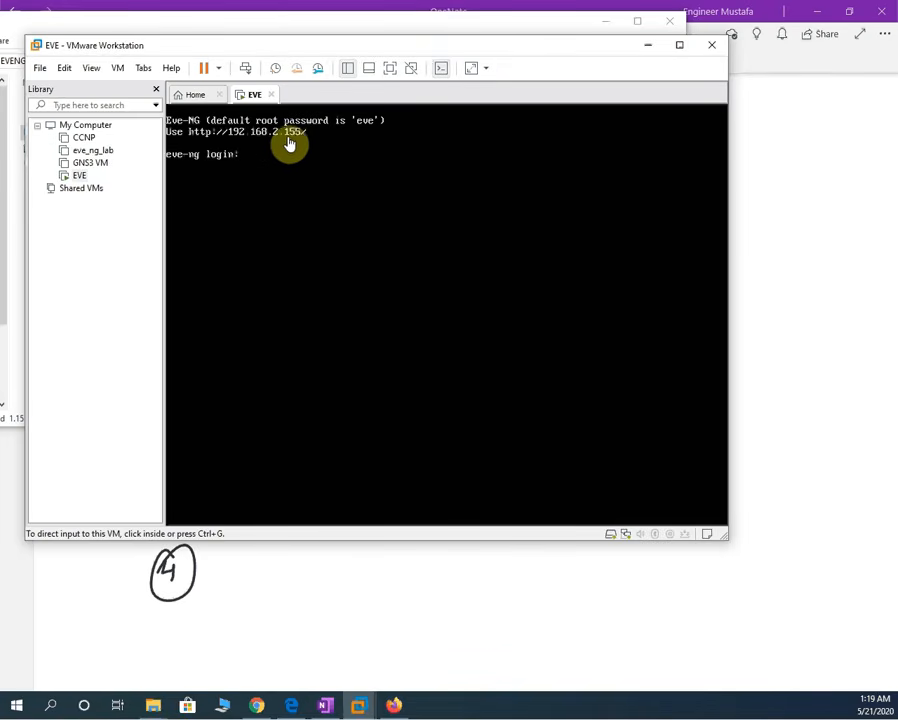
left_click(391, 707)
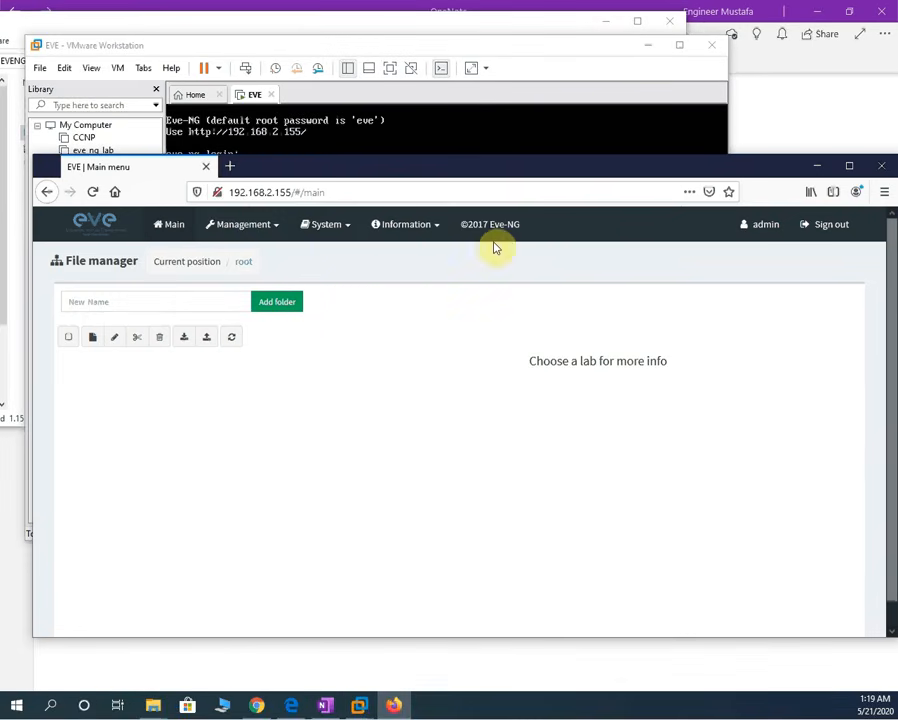
double_click(575, 176)
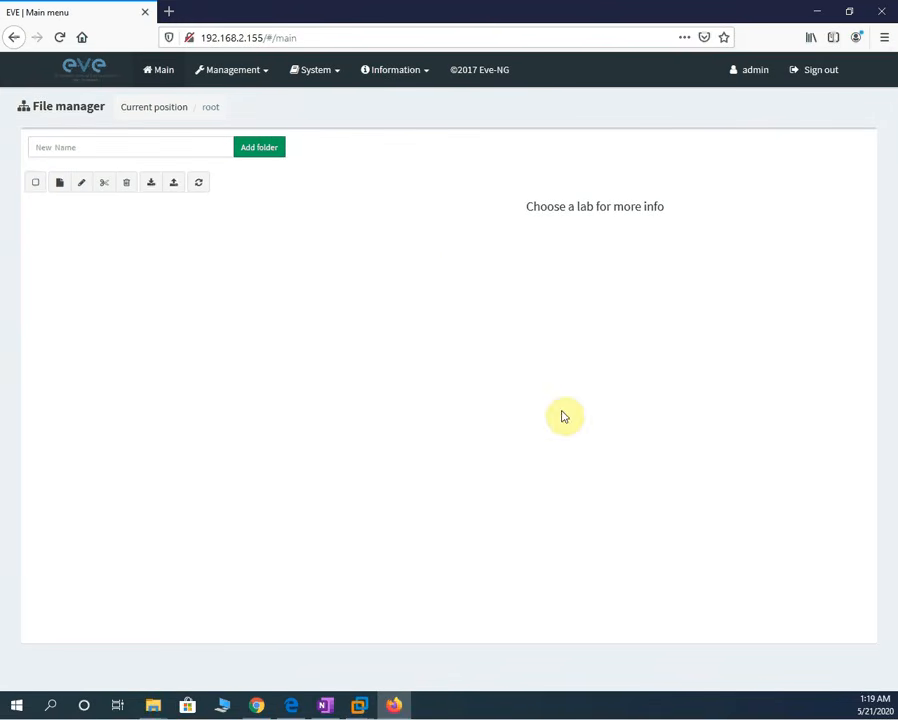
- Create a new lab named 'CCNP Test' and save it to open its empty canvas
left_click(59, 186)
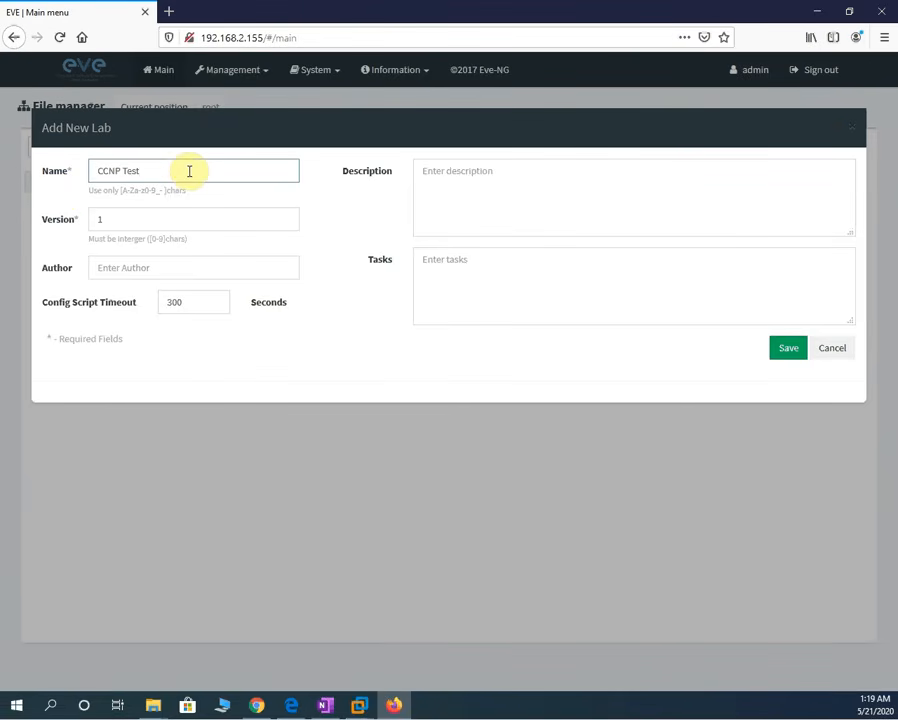
type("CCNP Test")
left_click(782, 349)
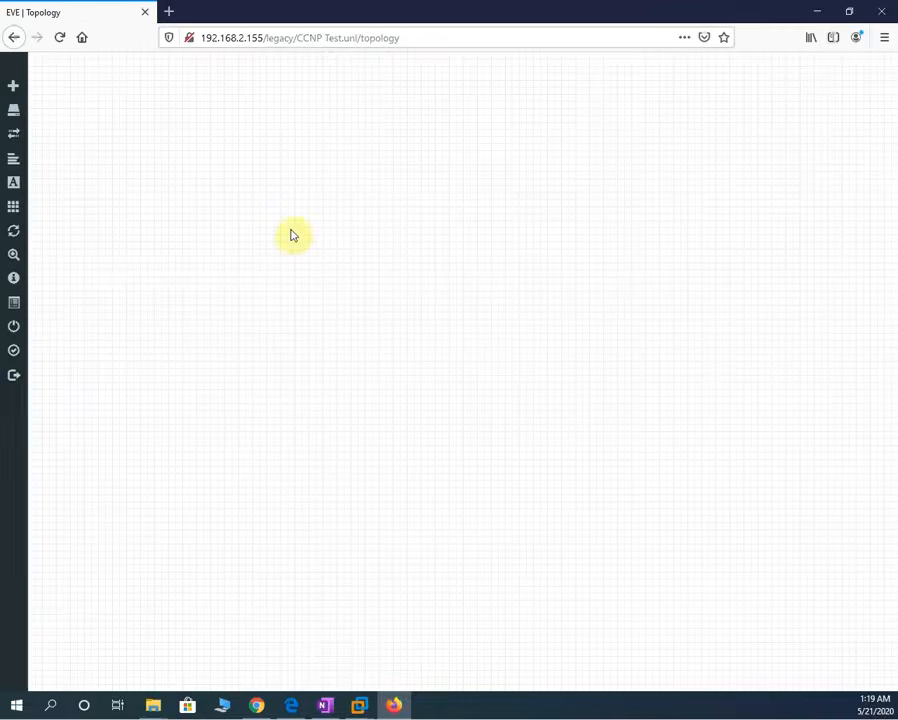
- Browse the node templates to Virtual PC (VPCS), then close the form without adding
right_click(248, 144)
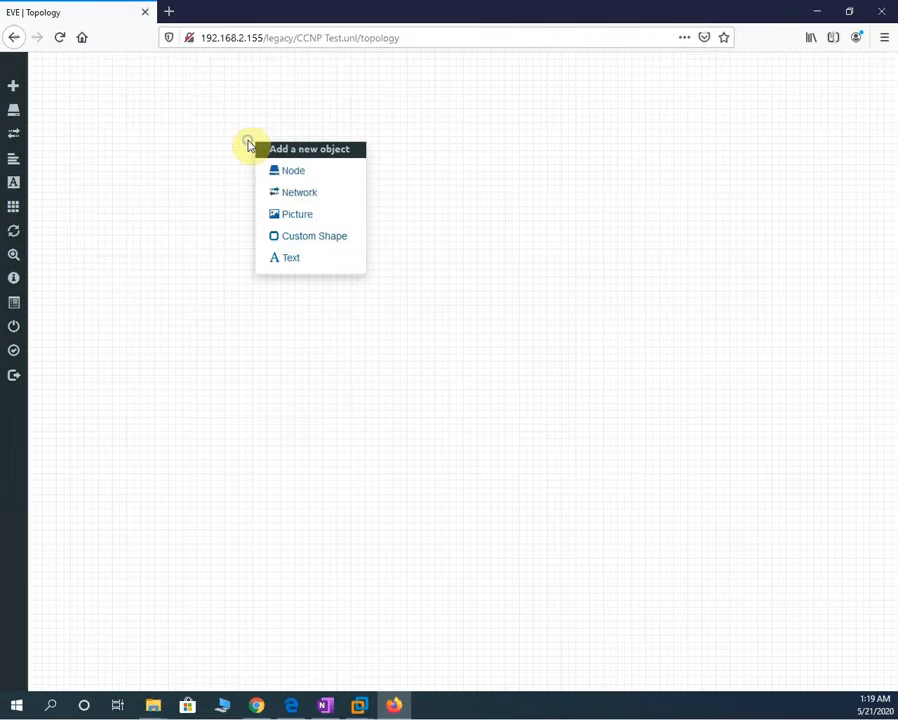
left_click(302, 177)
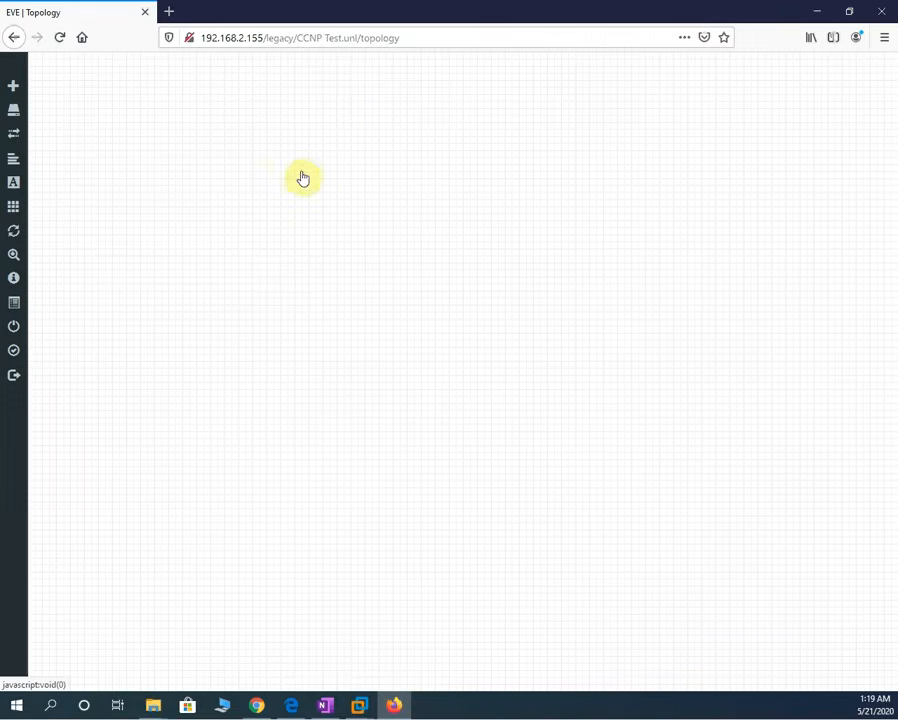
scroll(400, 336, "down", 1)
scroll(402, 343, "down", 10)
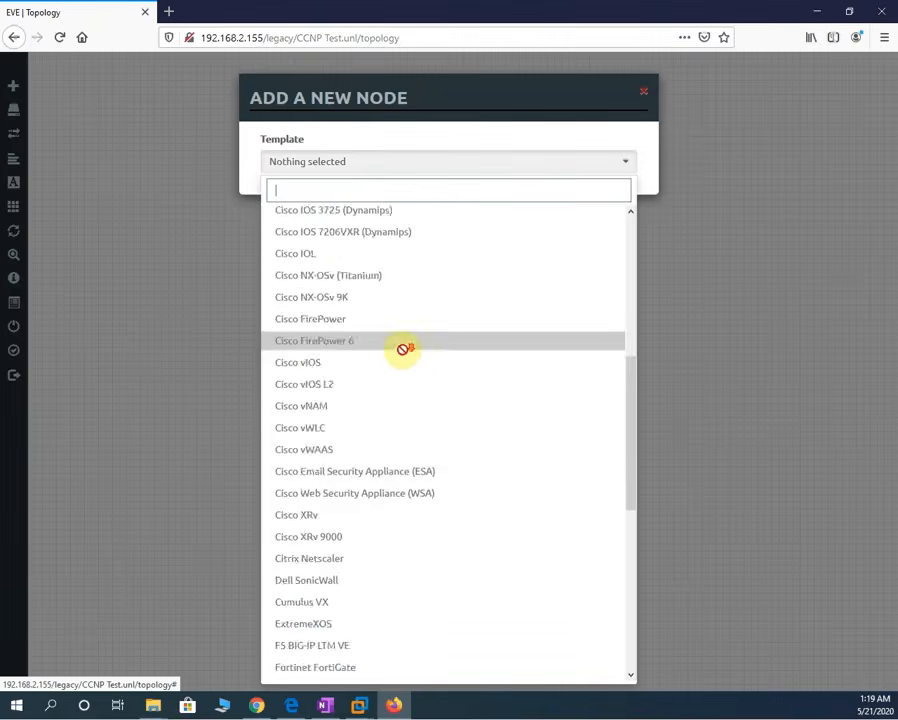
scroll(398, 600, "up", 6)
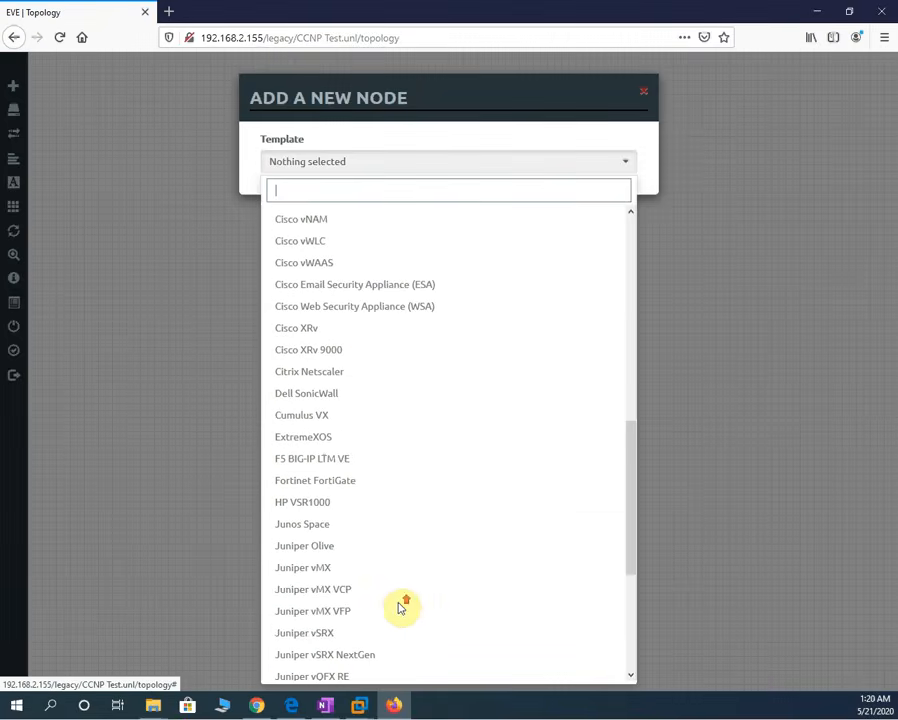
scroll(398, 595, "up", 6)
scroll(400, 592, "up", 6)
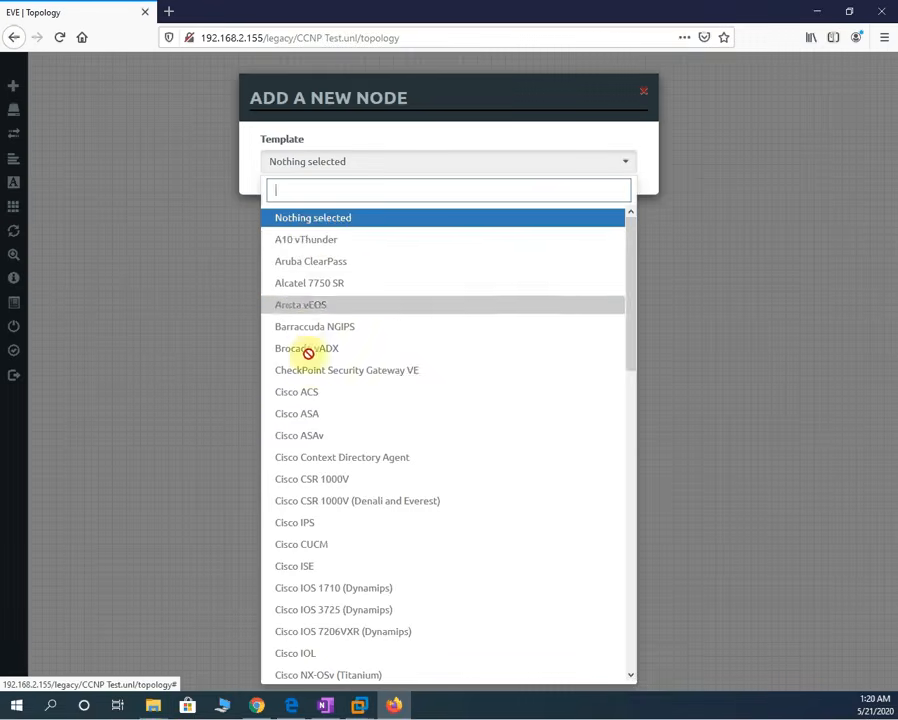
scroll(342, 398, "down", 8)
scroll(347, 385, "down", 3)
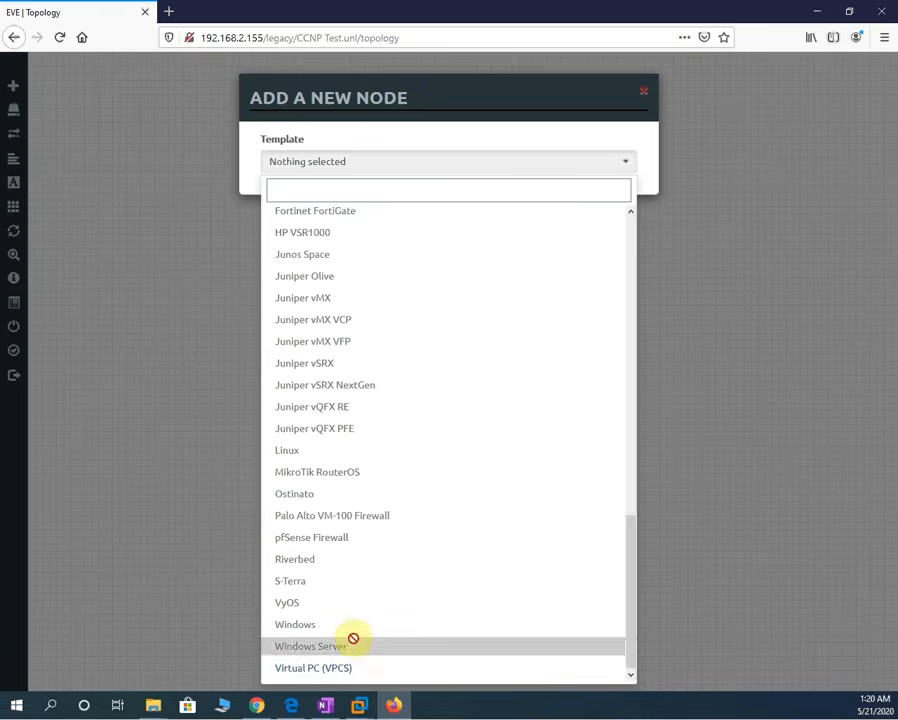
left_click(356, 670)
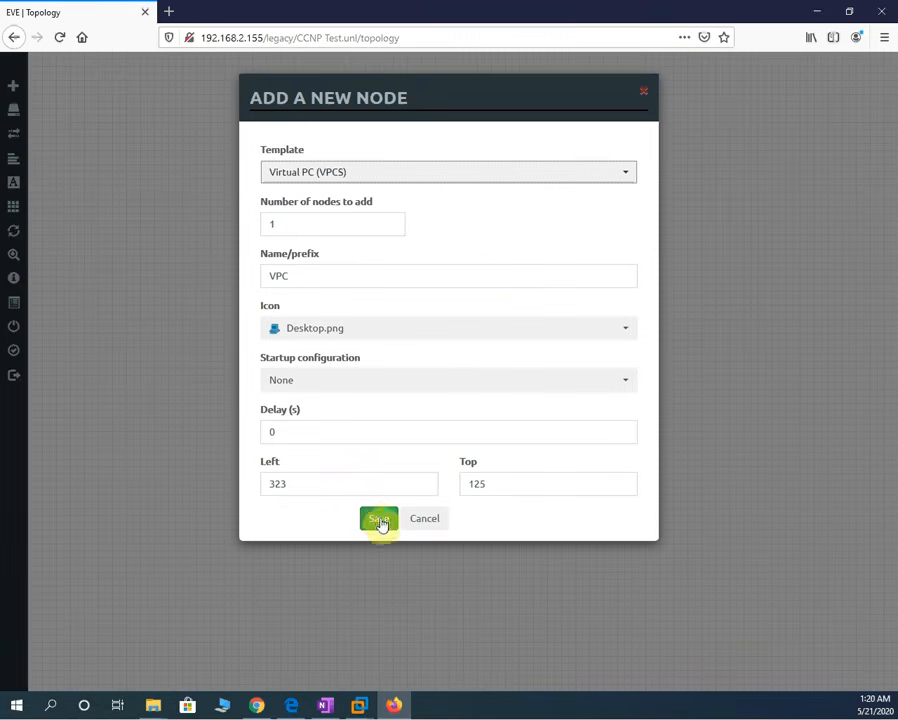
left_click(206, 216)
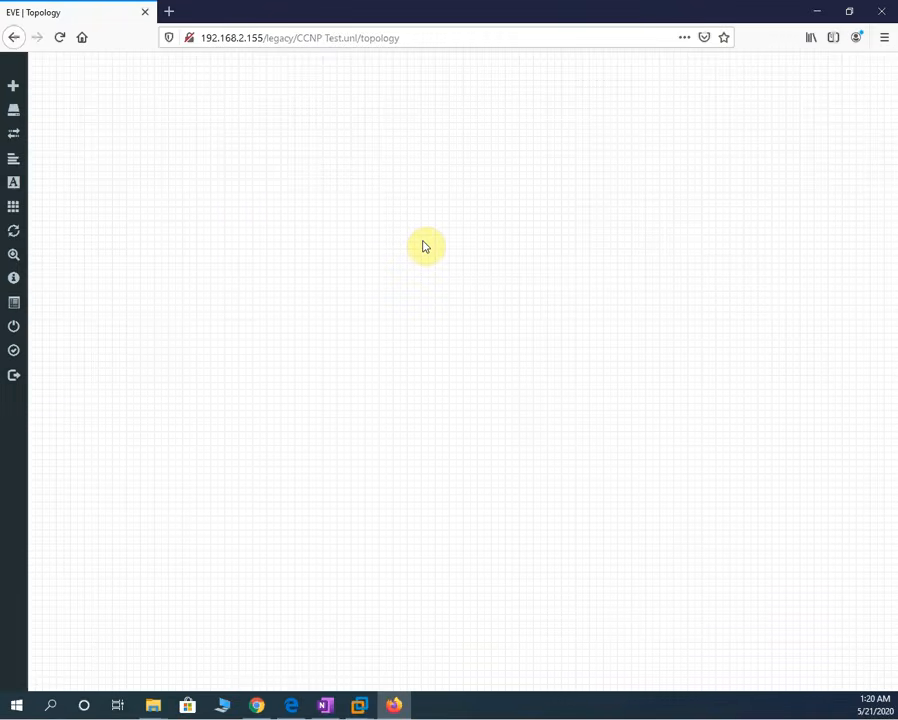
- Add the first VPC node from the Virtual PC (VPCS) template to the canvas
right_click(423, 244)
left_click(444, 268)
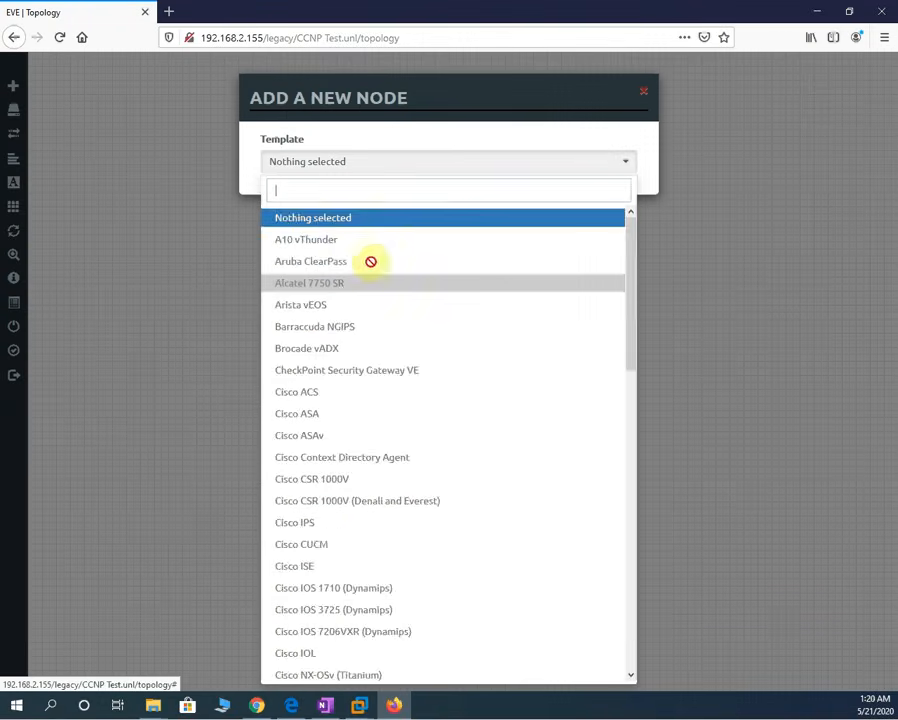
scroll(414, 514, "down", 10)
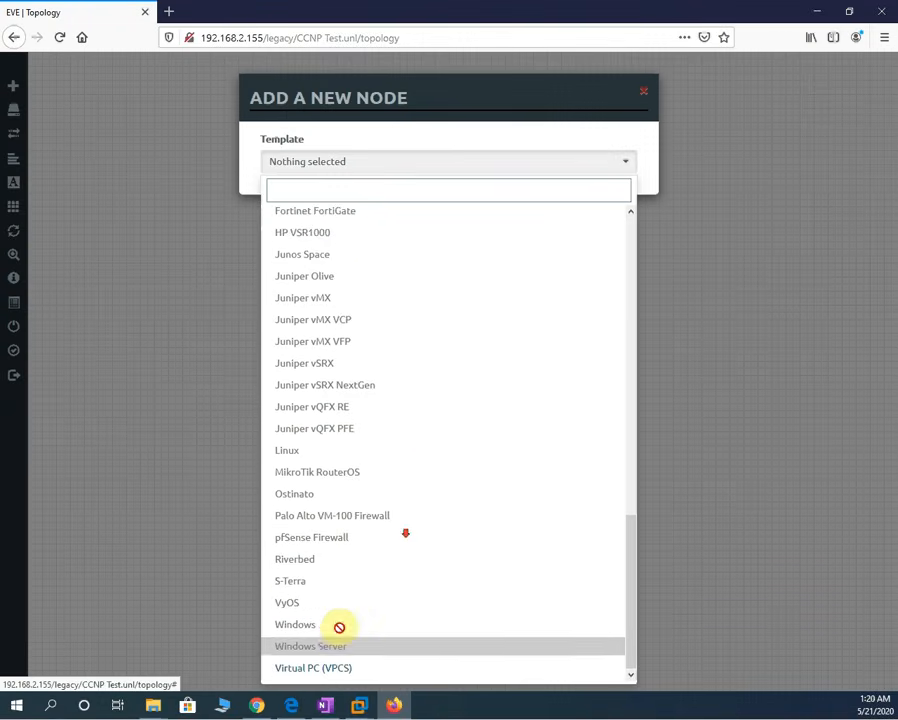
left_click(336, 667)
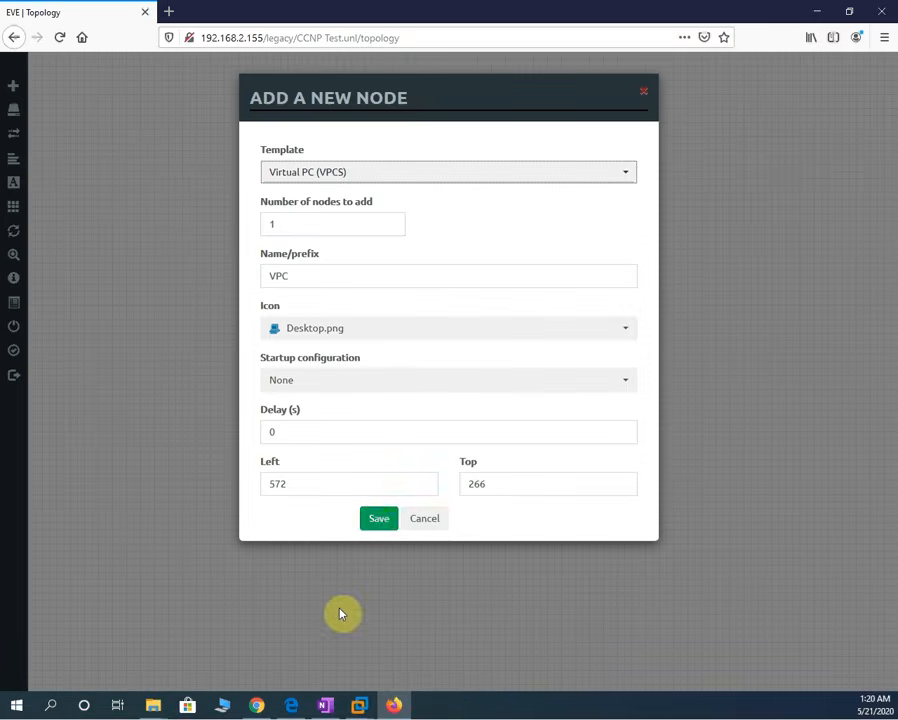
left_click(376, 522)
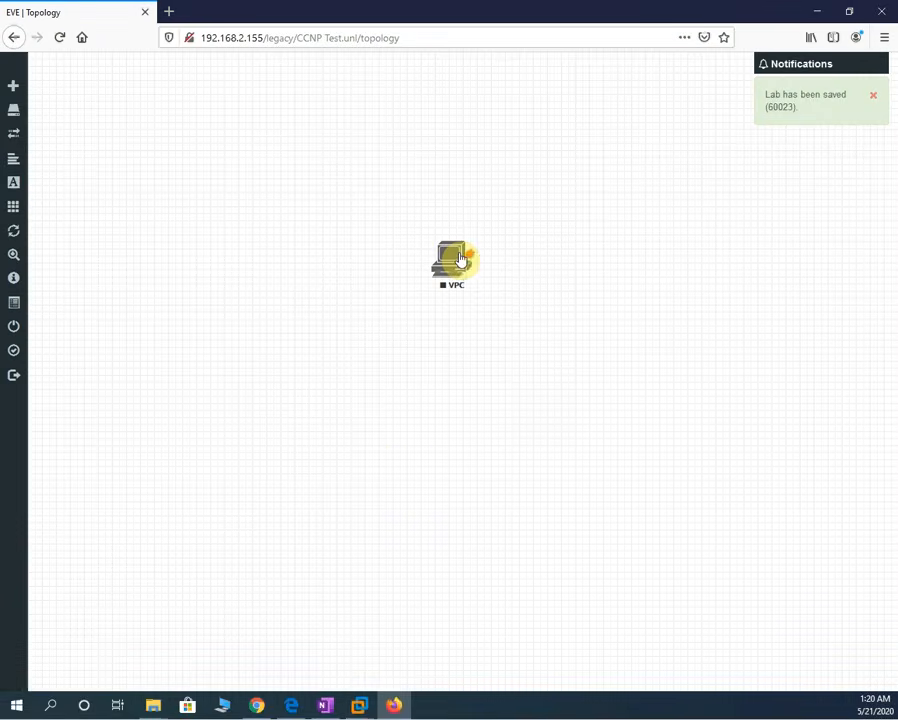
left_click(460, 258)
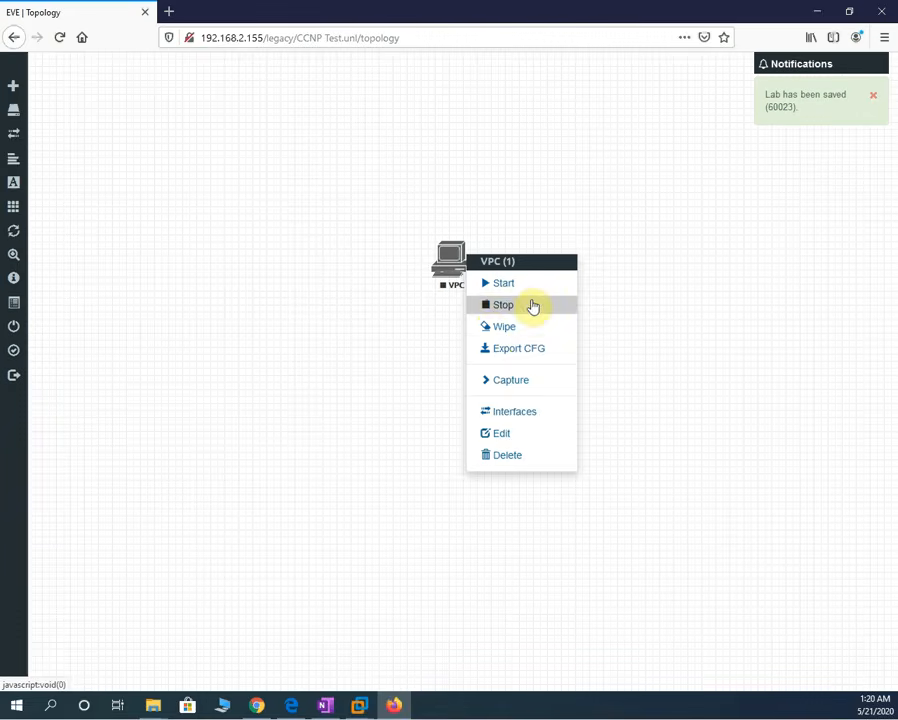
left_click(375, 336)
- Add a second VPCS node and drag it below and right of the first
right_click(375, 334)
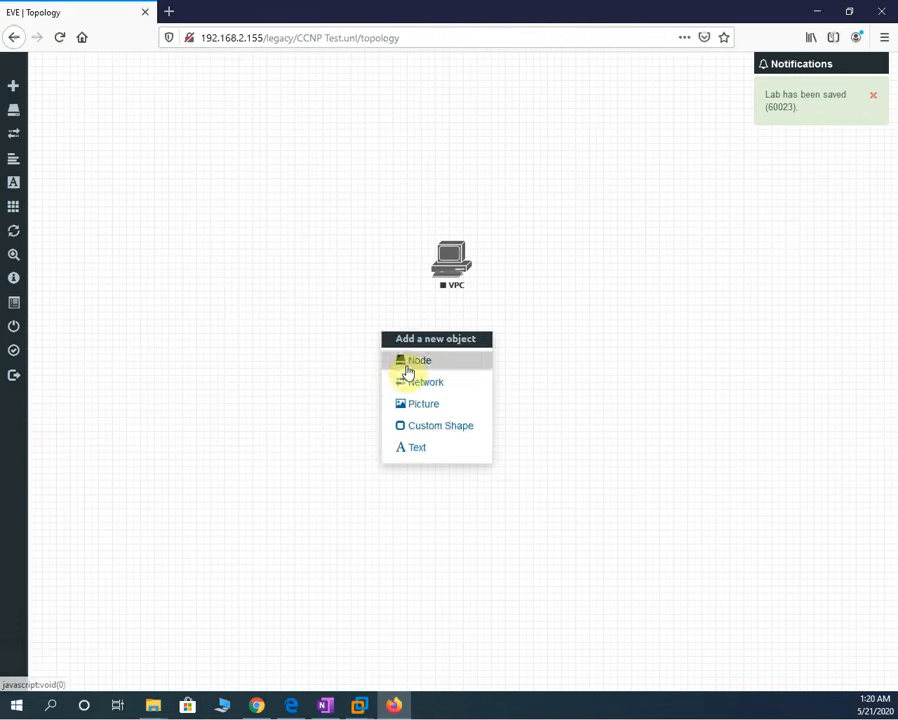
left_click(408, 366)
scroll(344, 452, "down", 15)
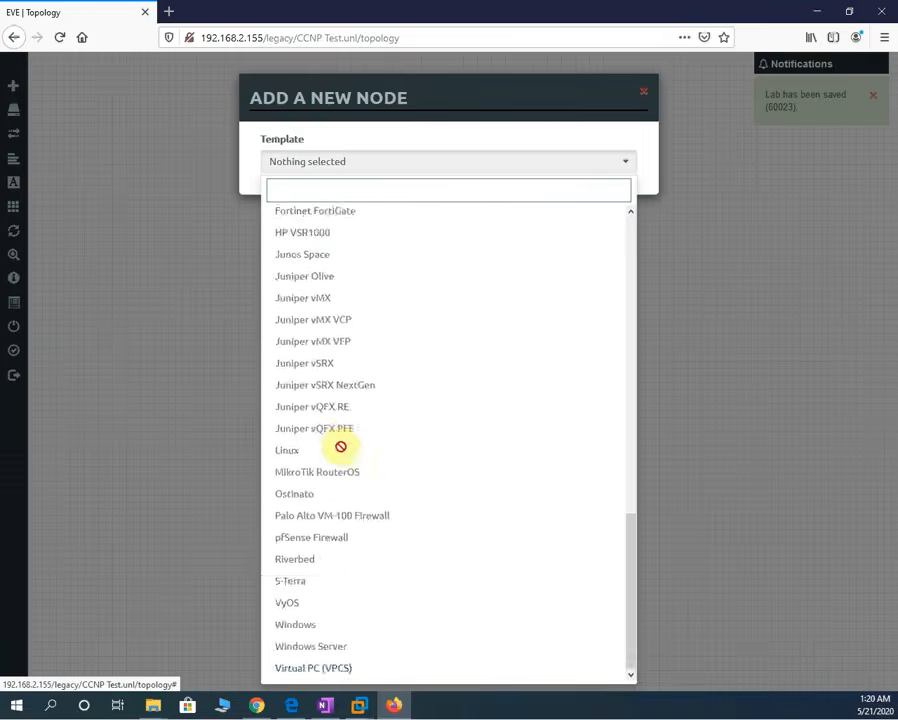
left_click(326, 666)
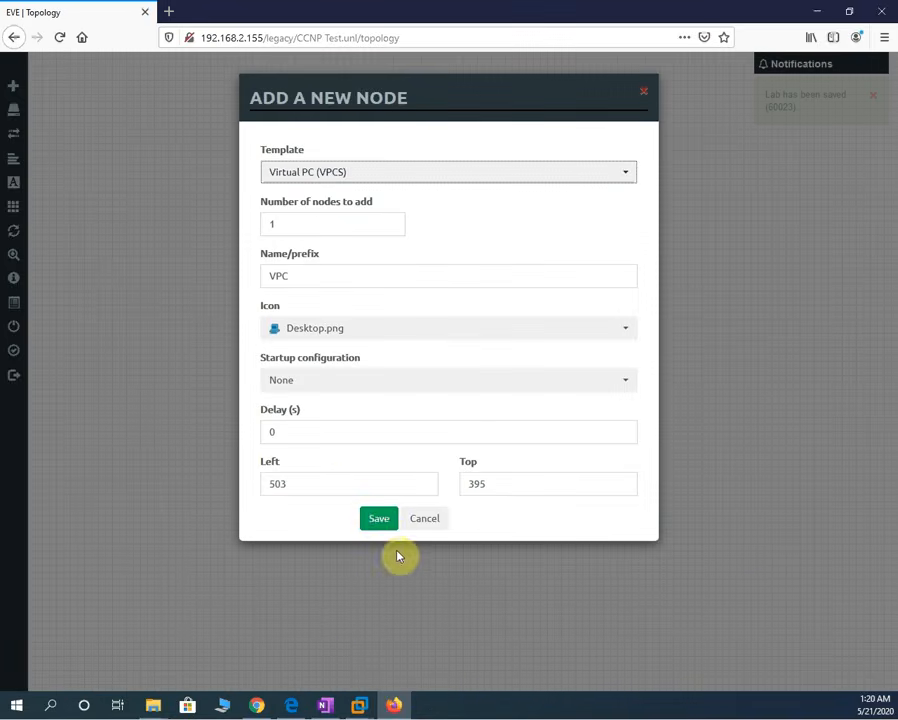
left_click(379, 520)
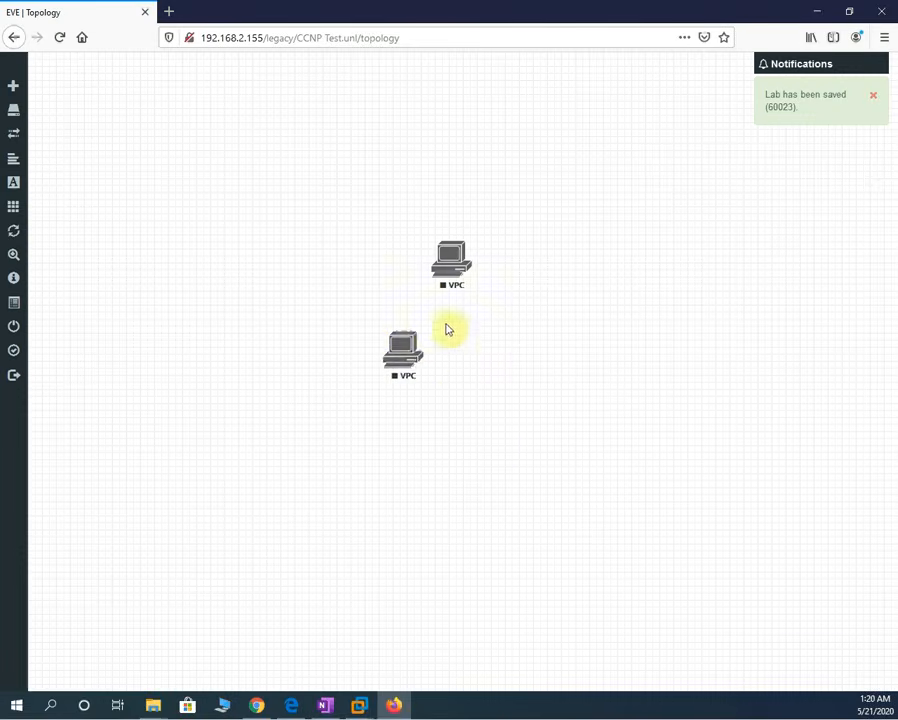
mouse_move(401, 355)
left_mouse_down()
mouse_move(500, 338)
mouse_move(334, 304)
mouse_move(308, 277)
left_mouse_up()
- Link the two VPCs eth0 to eth0 and nudge the right VPC into place
left_click(590, 298)
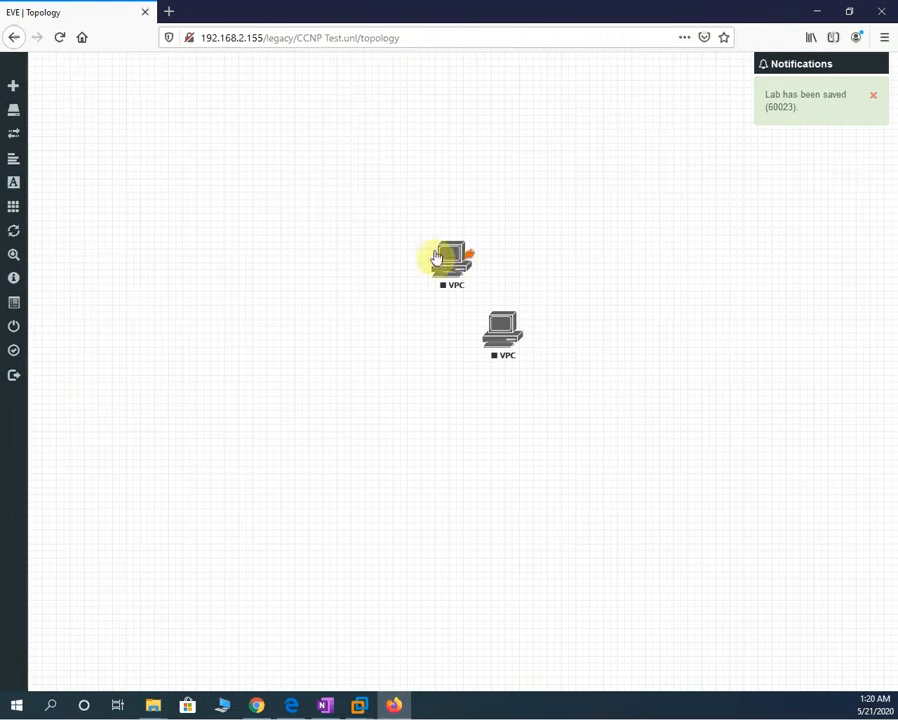
left_click_drag(444, 261, 510, 332)
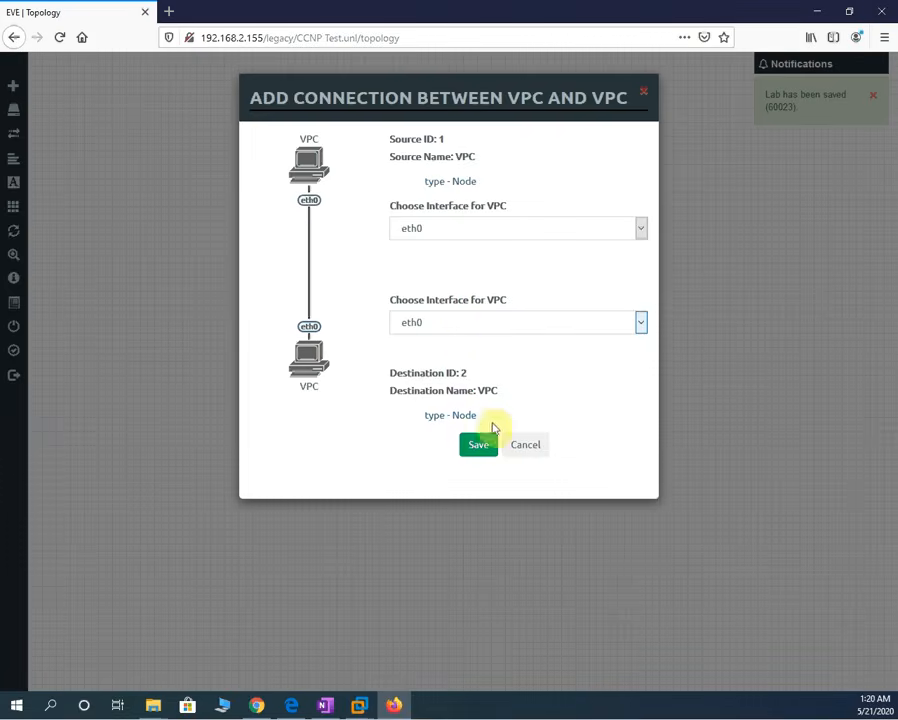
left_click(476, 446)
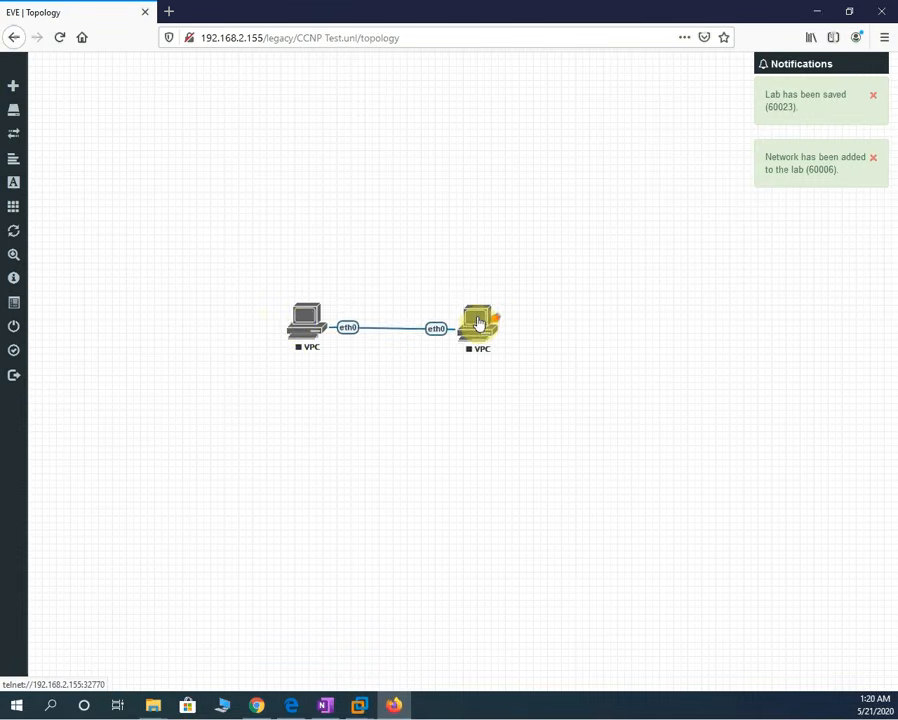
mouse_move(478, 322)
left_mouse_down()
mouse_move(487, 302)
mouse_move(489, 315)
left_mouse_up()
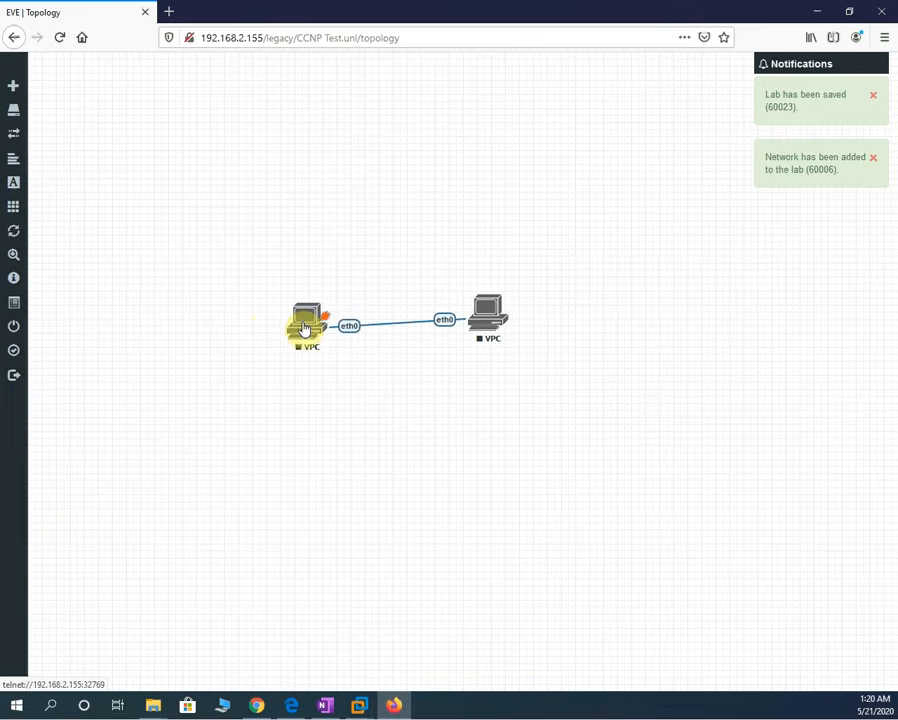
- Start the left VPC from its action options
right_click(305, 330)
left_click(358, 353)
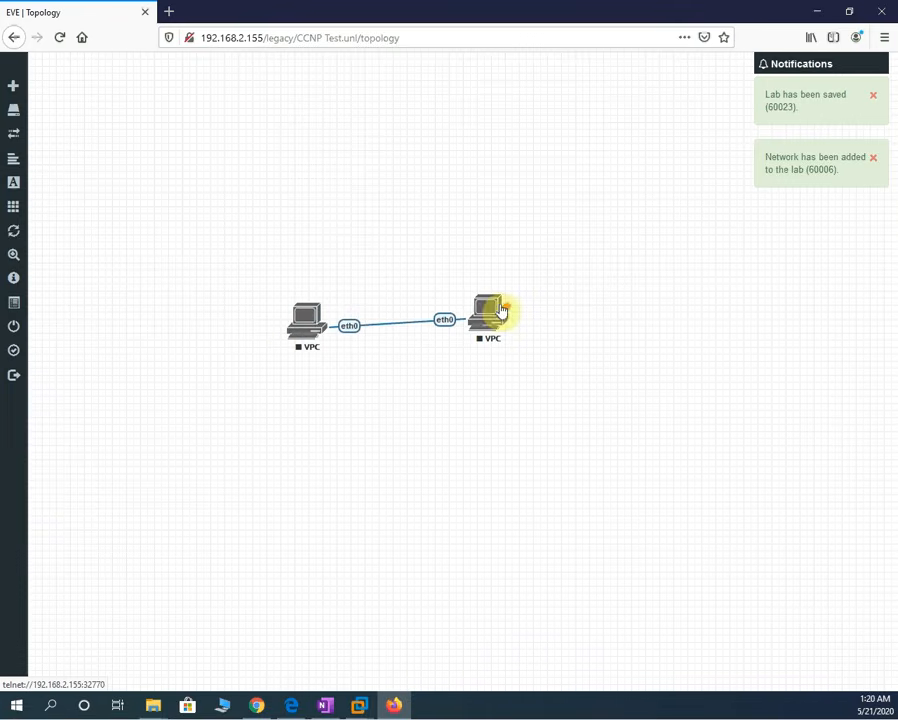
right_click(489, 318)
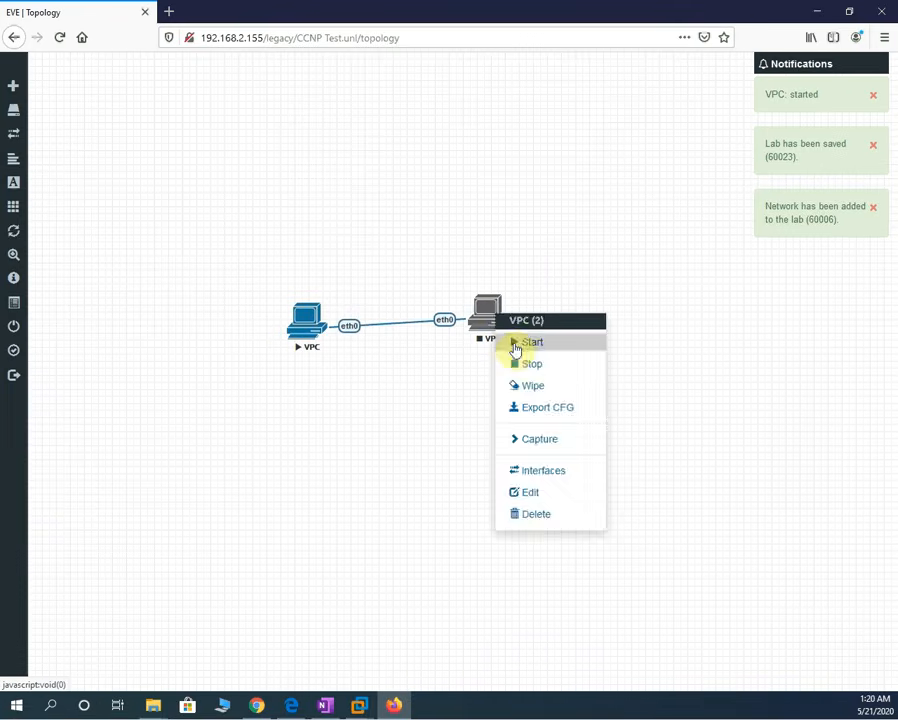
- Start the right VPC and open its telnet console in the SSH, Telnet and Rlogin client
left_click(516, 342)
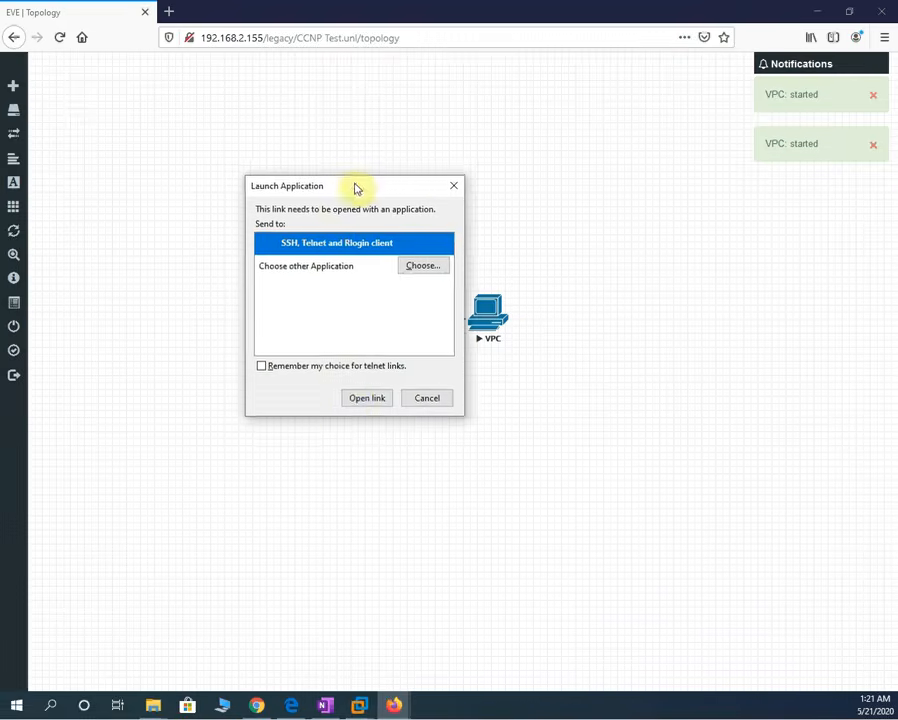
left_click(358, 399)
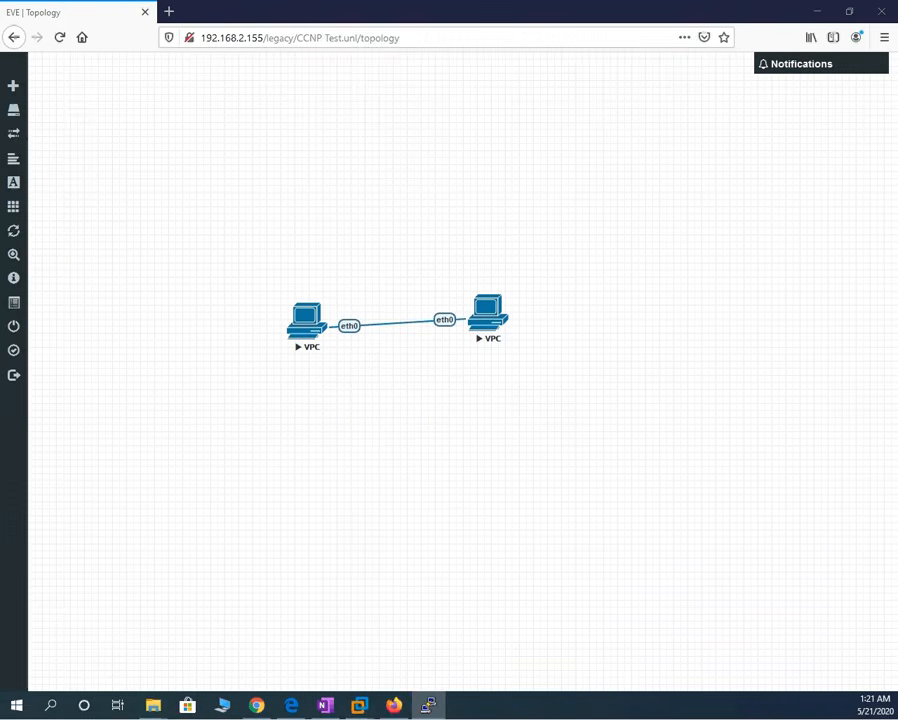
- Run 'ip' help and 'sh ip' to view the VPC's empty IP settings, arranging the console
left_click_drag(494, 176, 490, 385)
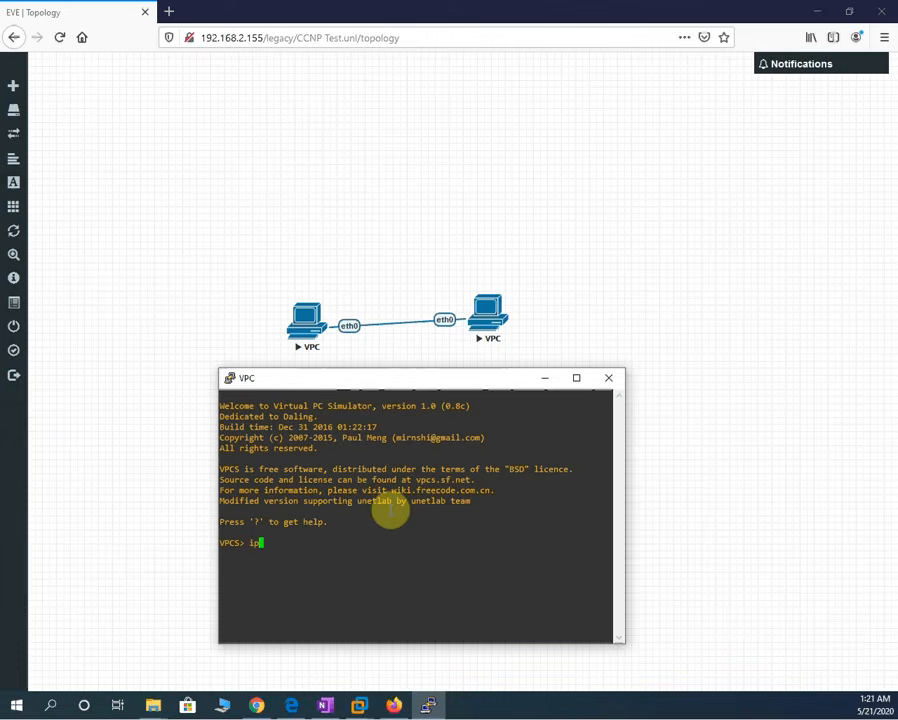
key("Return")
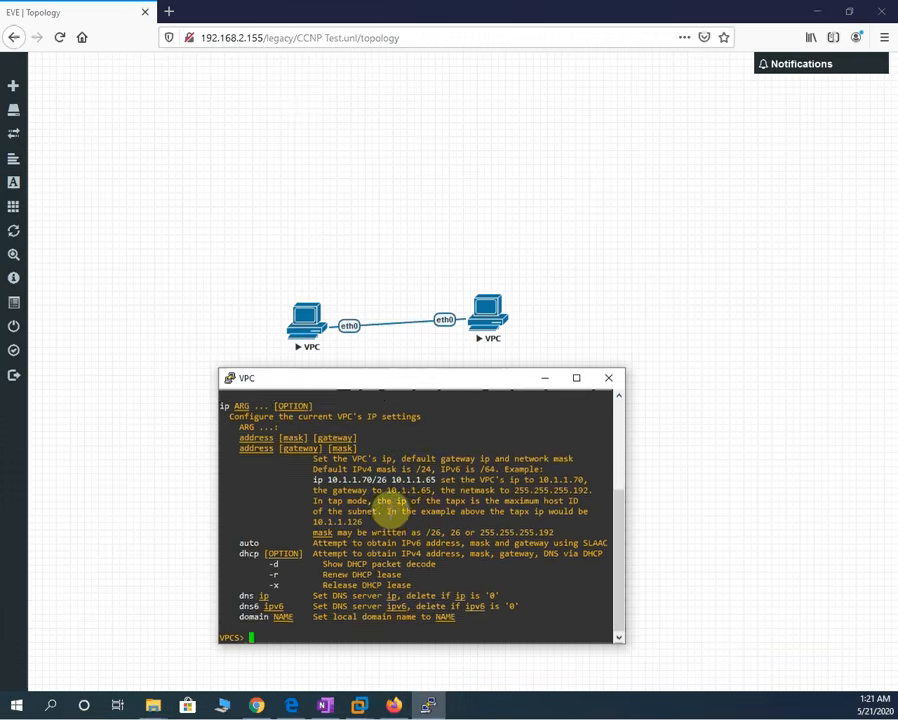
key("Return")
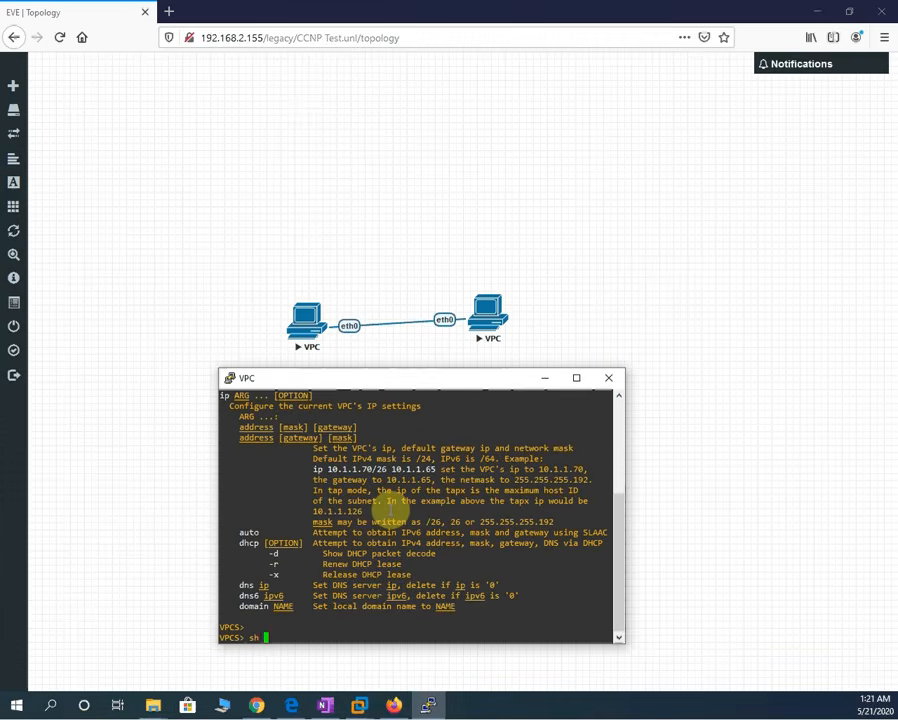
key("Return")
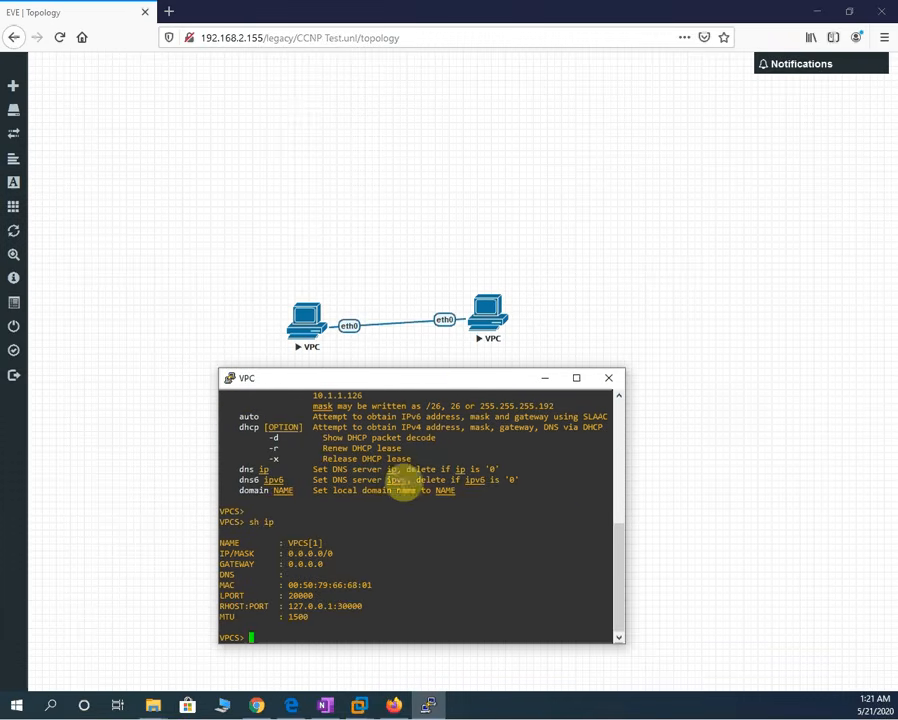
left_click_drag(461, 382, 474, 316)
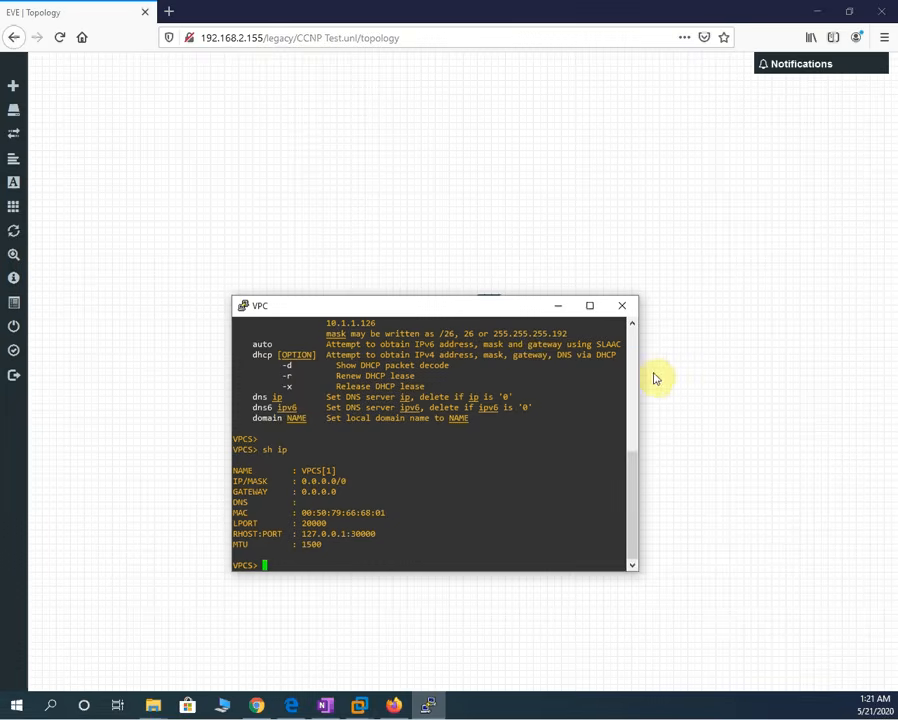
left_click_drag(637, 375, 762, 398)
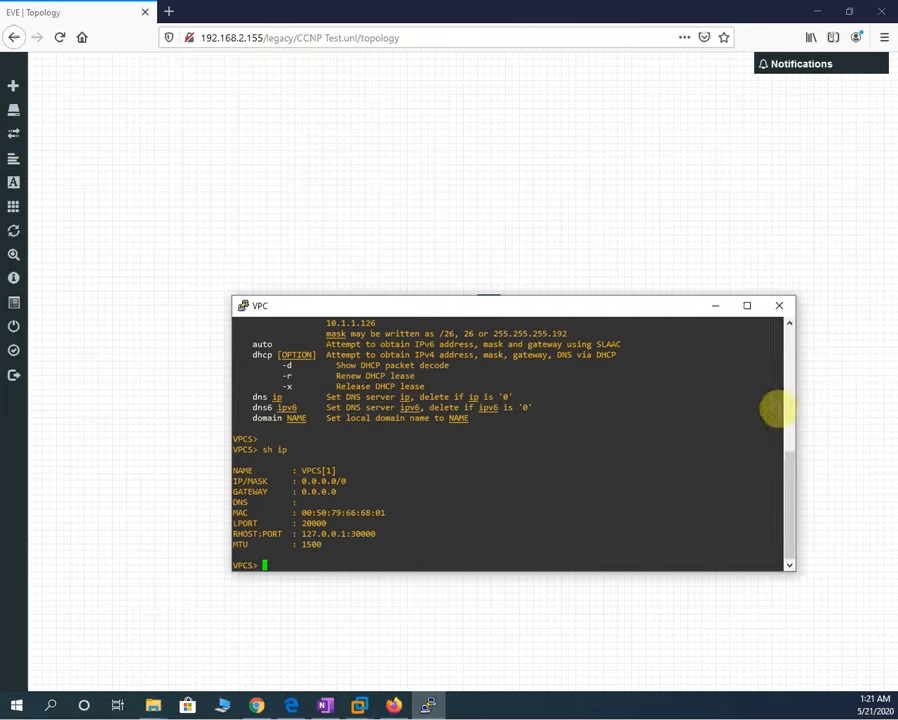
left_click_drag(576, 312, 534, 393)
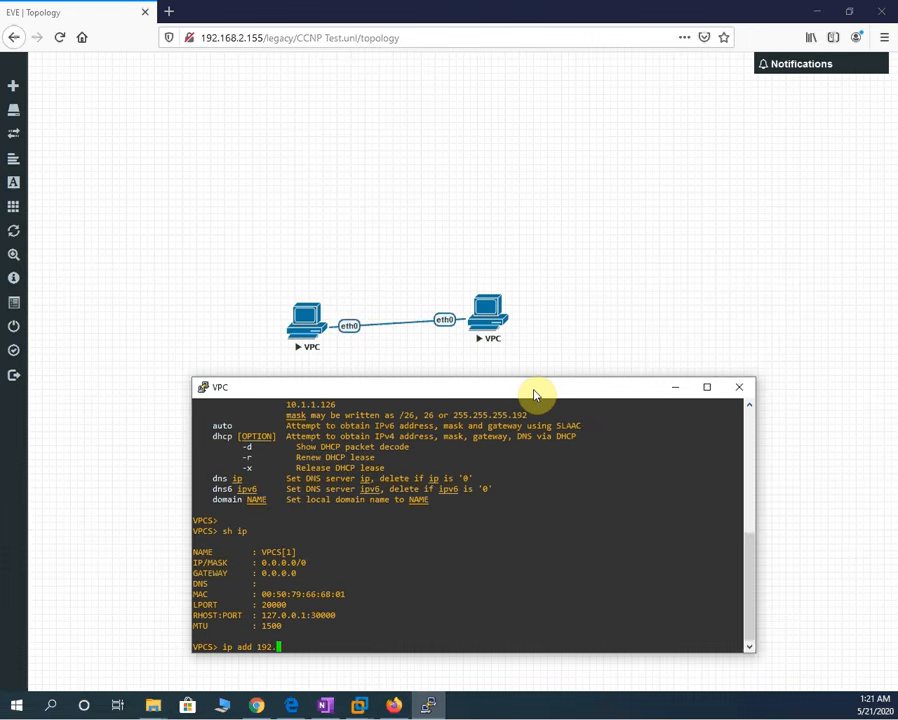
- Assign the VPC 192.168.1.1/24 with 'ip 192.168.1.1/24' after an invalid 'ip add' attempt
type("8.1.1/24")
key("Return")
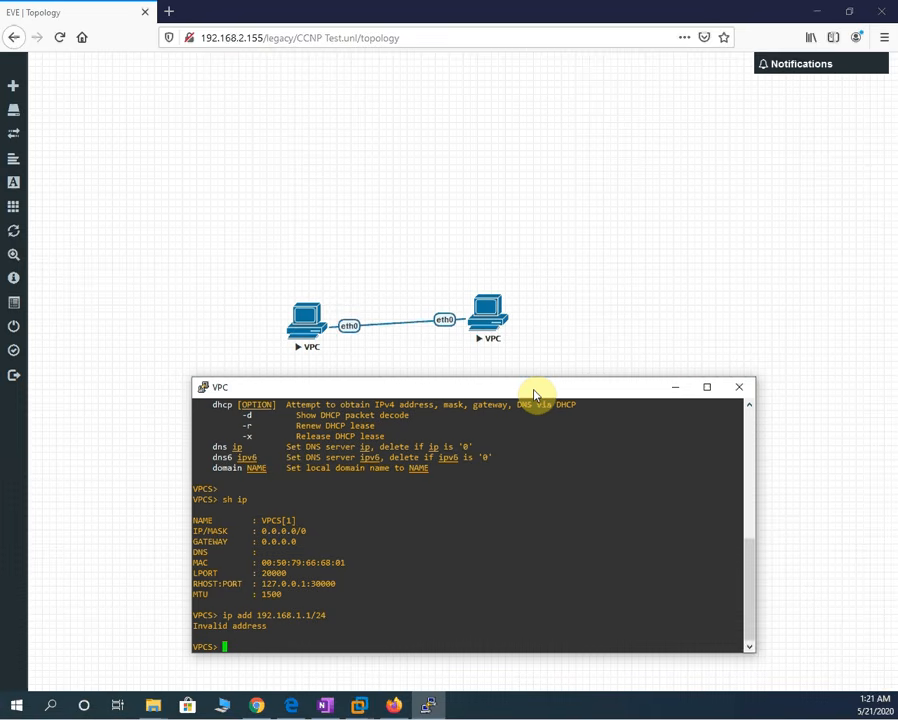
type("ip 192.168.1.1/24")
key("Return")
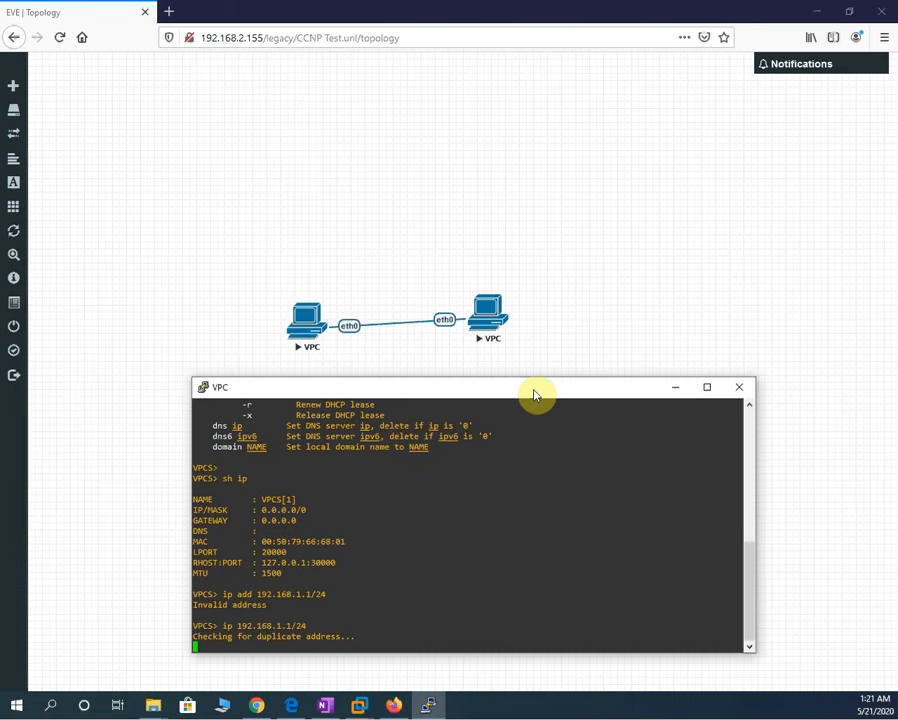
left_click(704, 386)
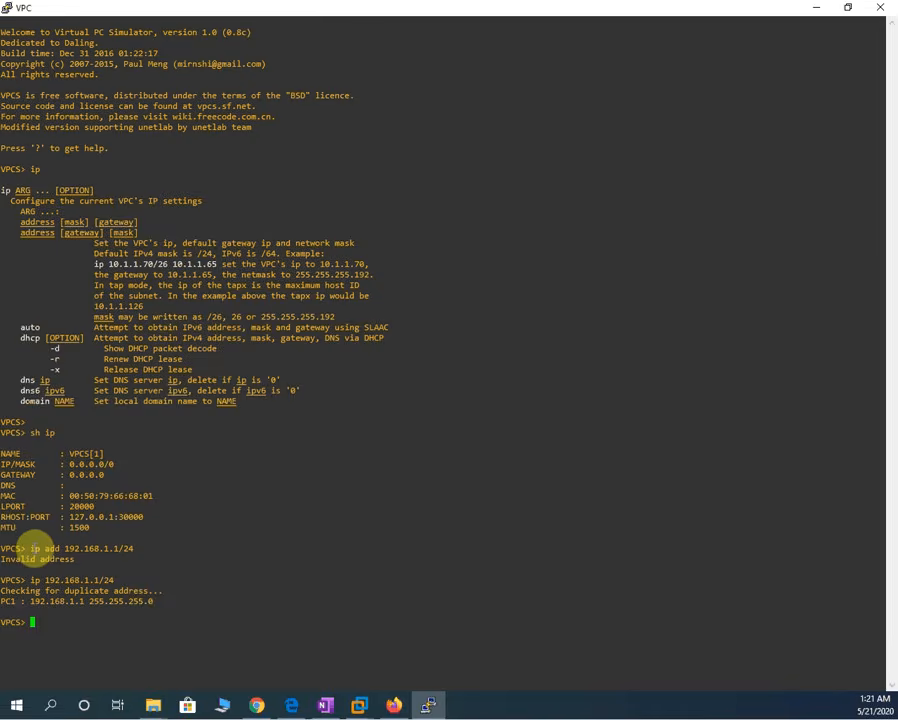
- Run 'sh ip' to confirm PC1 holds 192.168.1.1/24, highlighting the address and gateway
left_click_drag(30, 549, 141, 549)
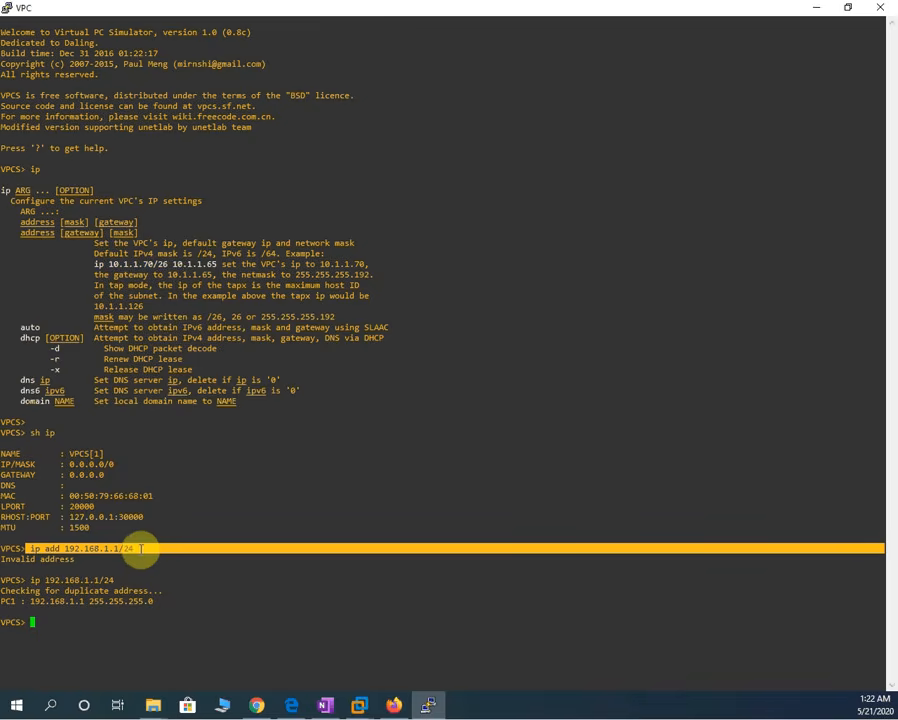
left_click(92, 619)
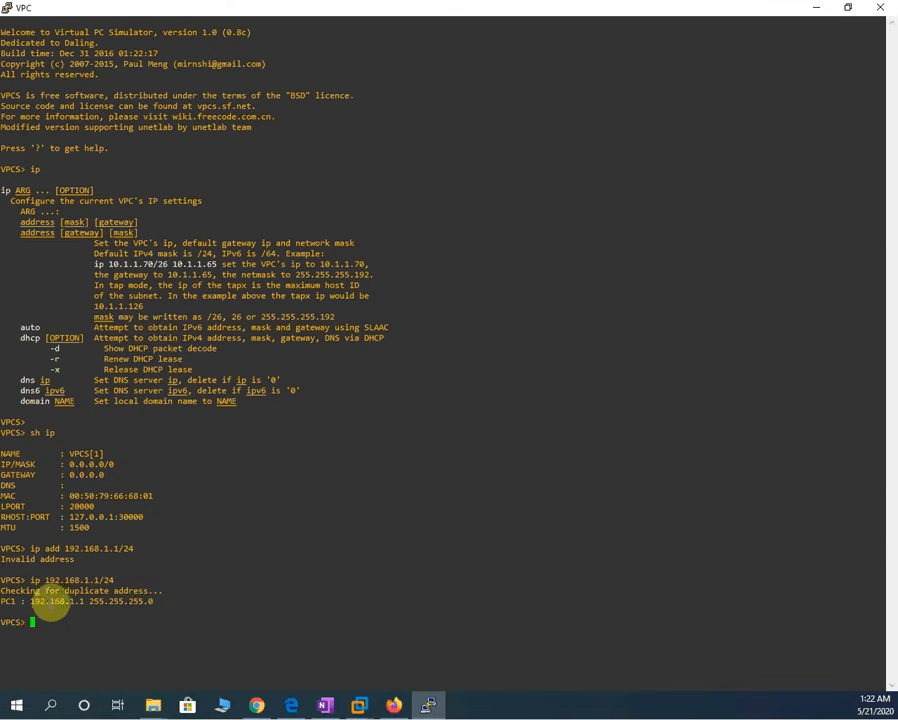
mouse_move(29, 608)
left_mouse_down()
mouse_move(146, 606)
mouse_move(29, 612)
left_mouse_up()
left_click(151, 603)
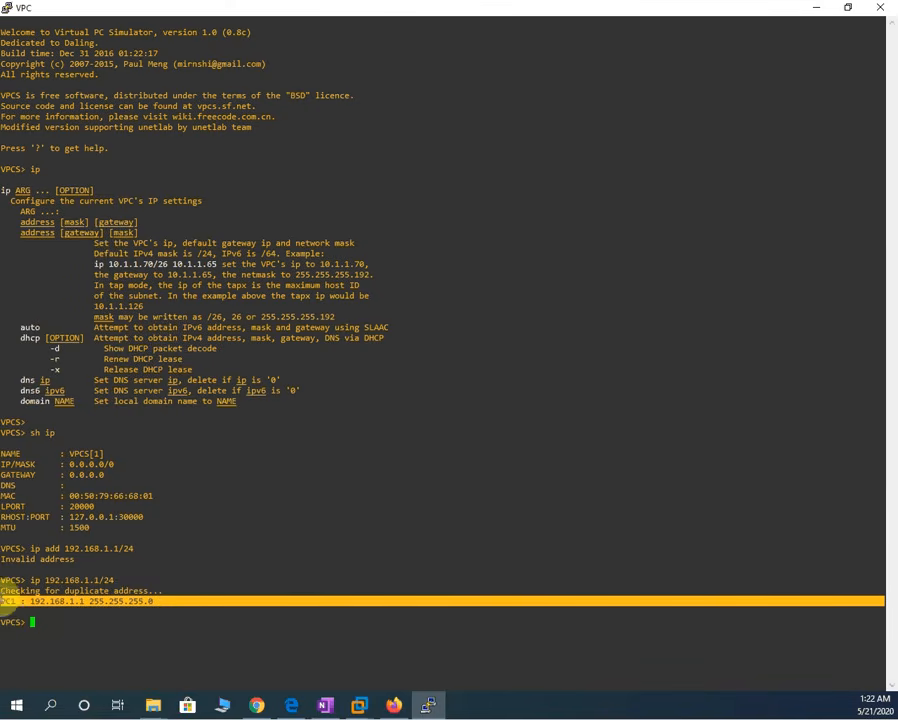
left_click(95, 616)
left_click_drag(95, 616, 80, 628)
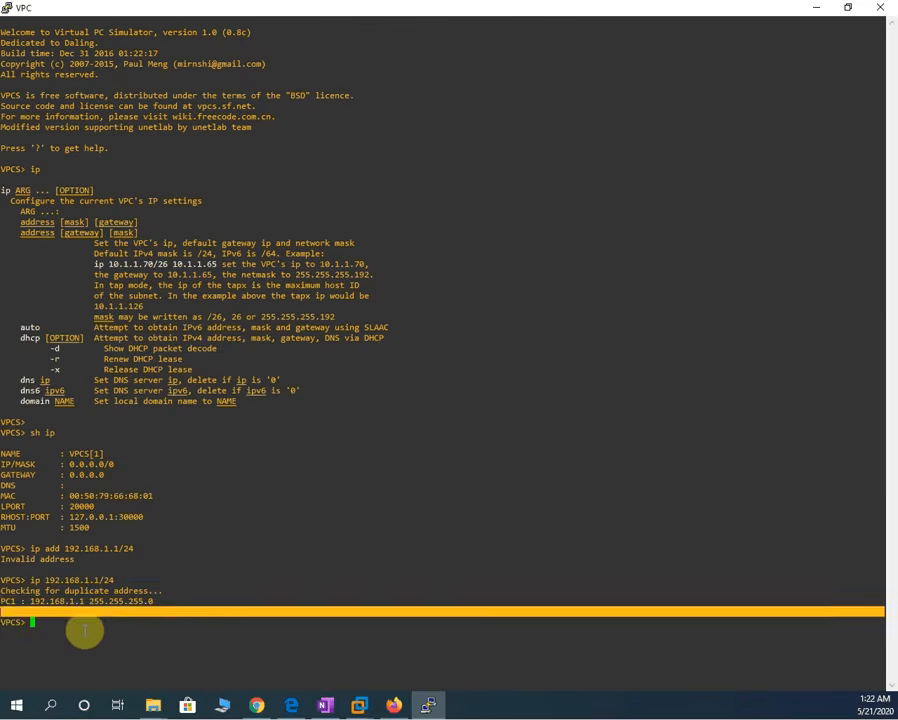
left_click(85, 630)
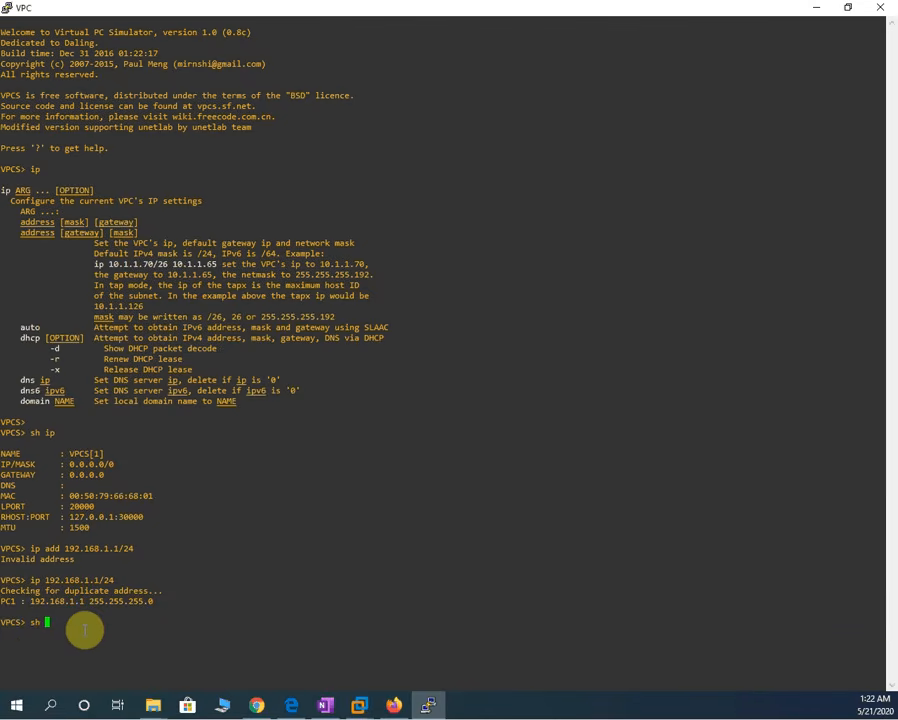
key("Return")
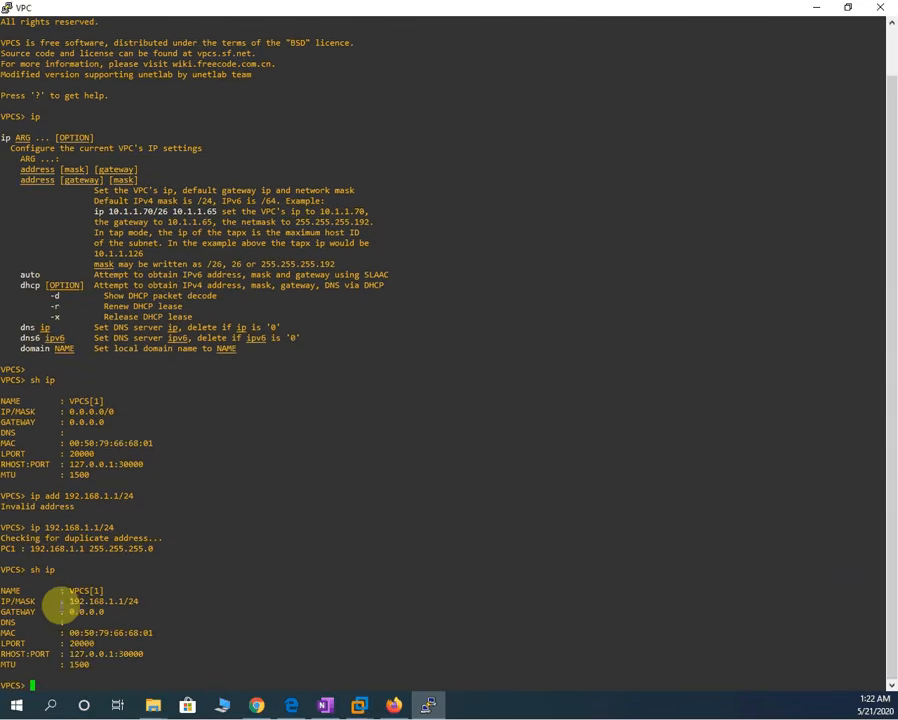
left_click_drag(69, 601, 138, 602)
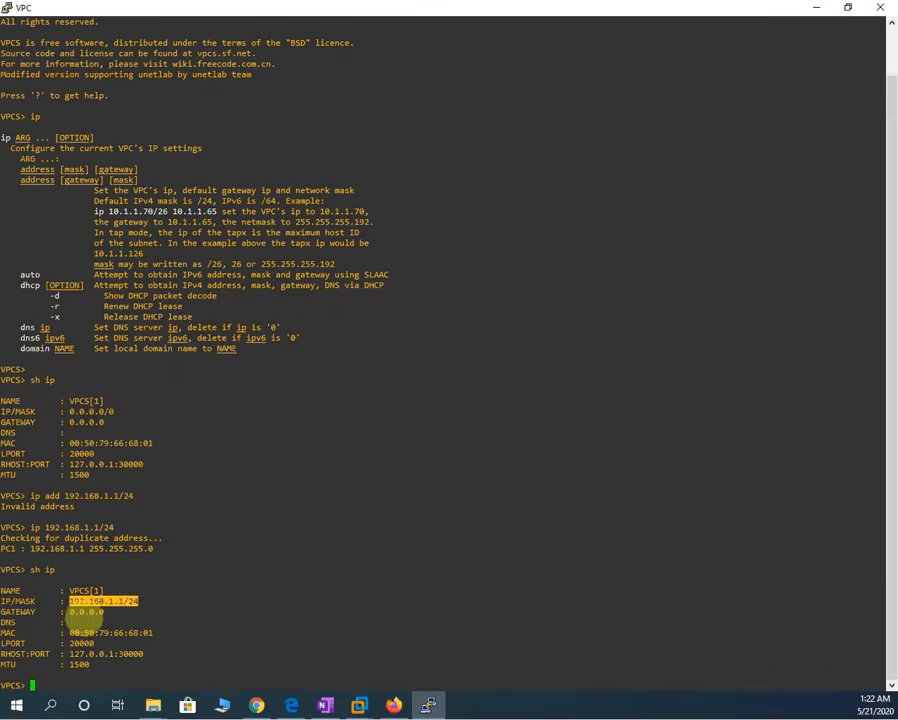
left_click_drag(67, 613, 114, 613)
left_click(111, 634)
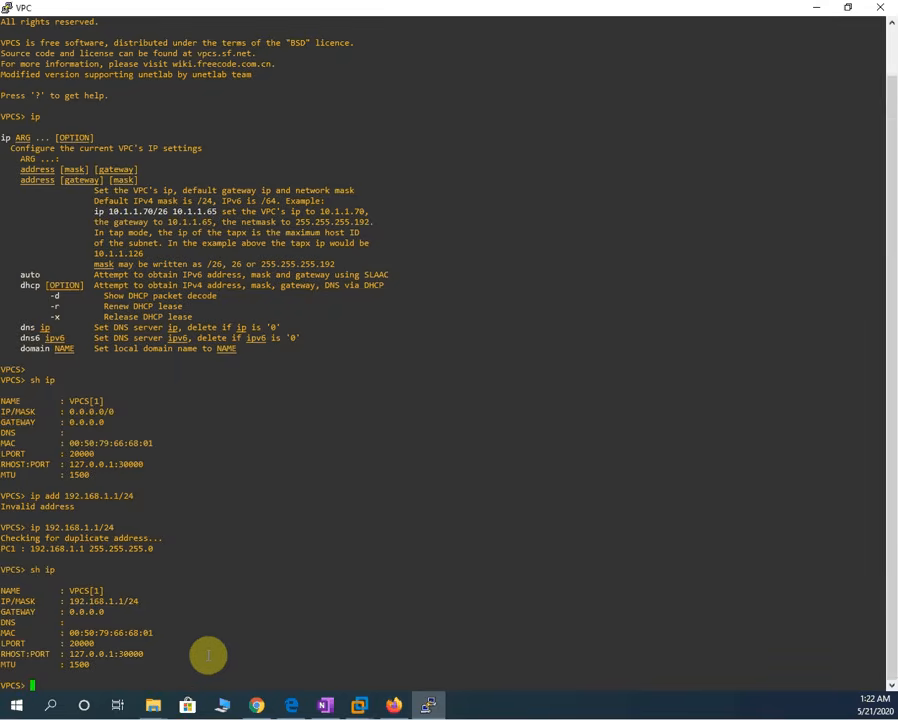
- Minimize the VPCS console to bring back the CCNP Test topology
left_click(880, 7)
left_click(530, 404)
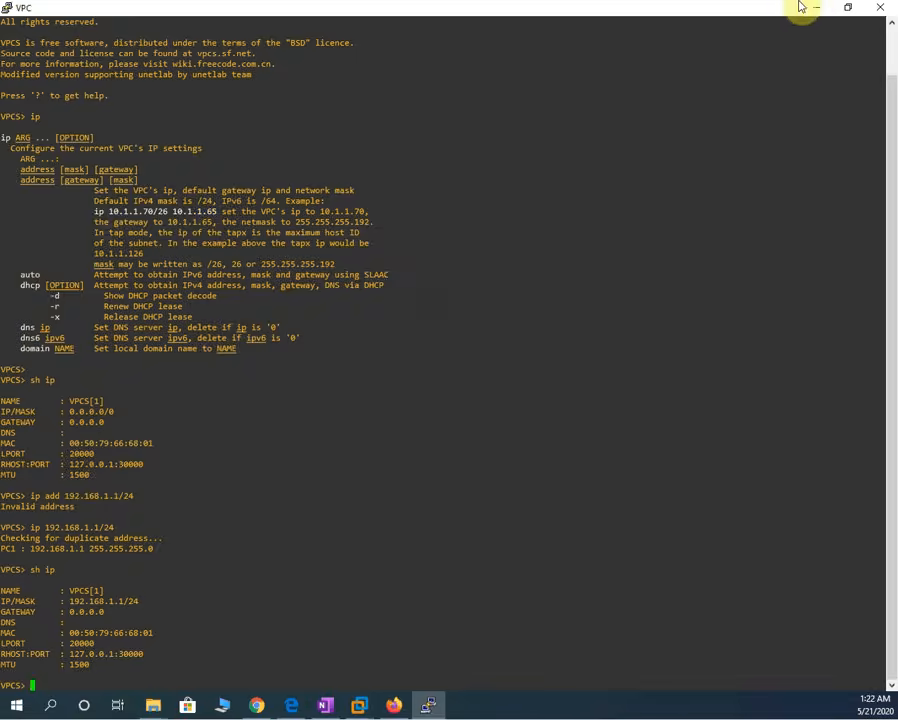
left_click(814, 8)
- Start the right VPC node from its context menu
left_click(490, 318)
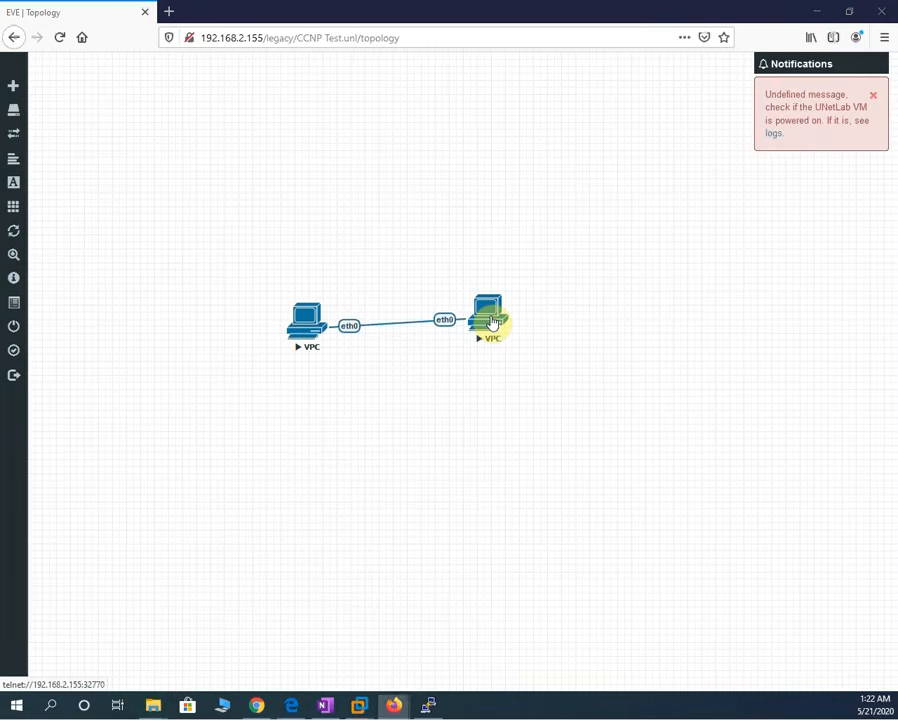
right_click(490, 318)
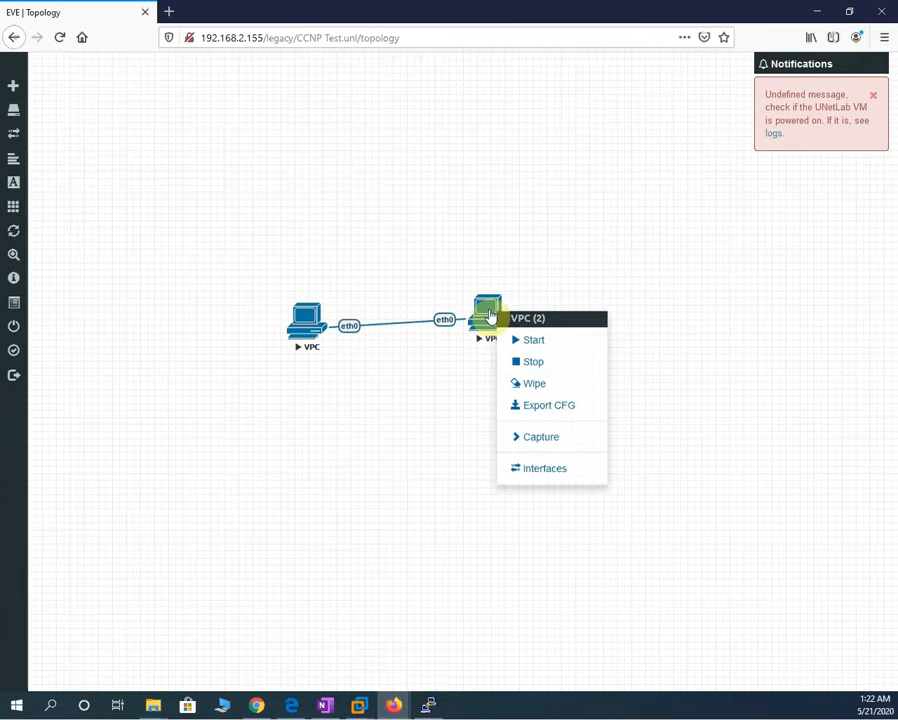
left_click(529, 345)
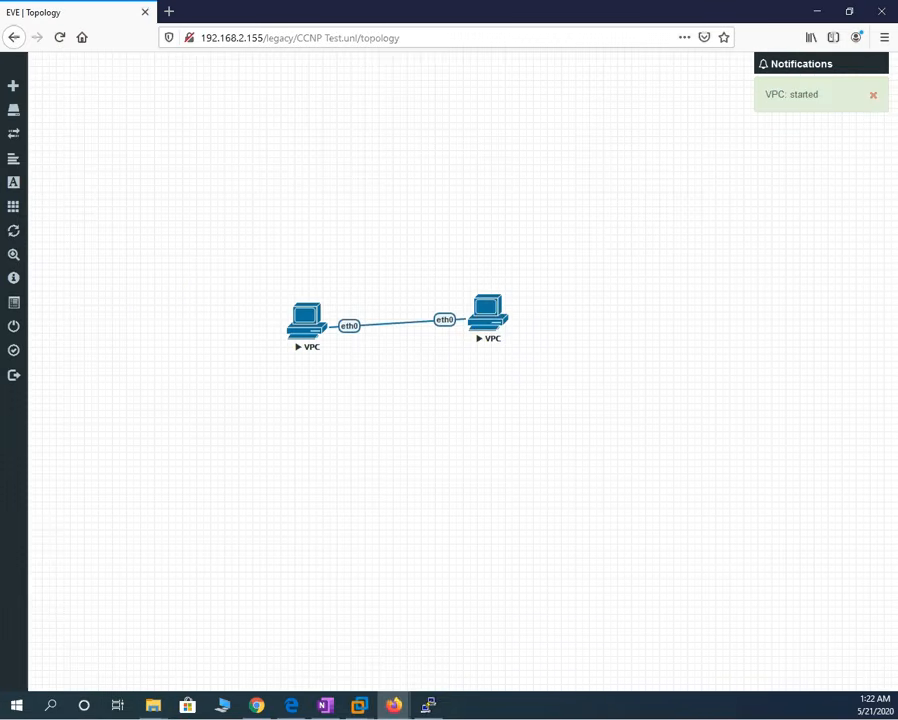
- Open the right VPC's telnet console in the terminal client and place it below the topology
left_click(490, 335)
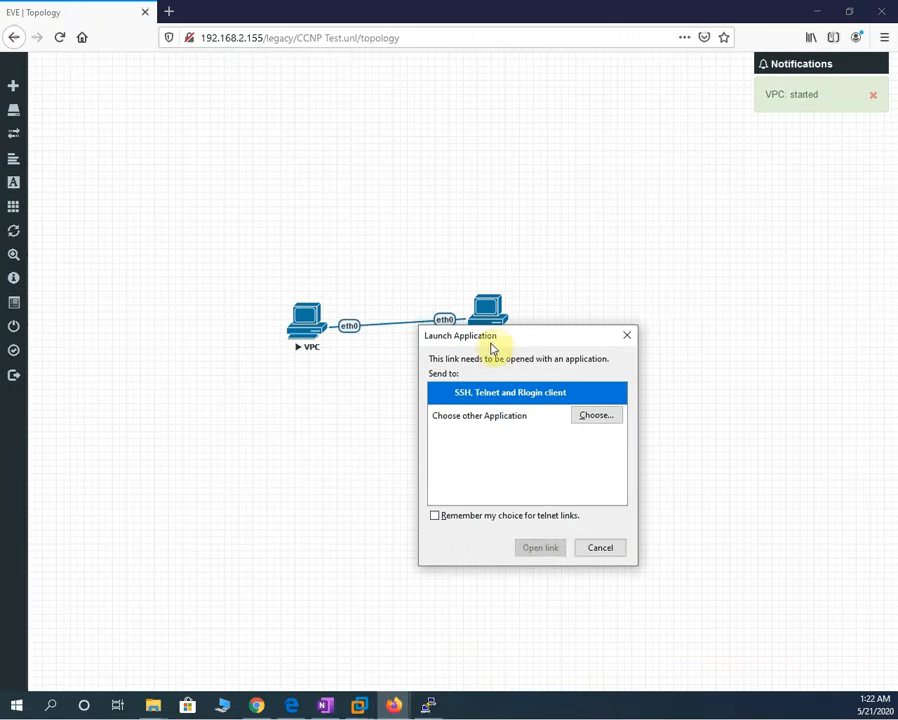
left_click(597, 417)
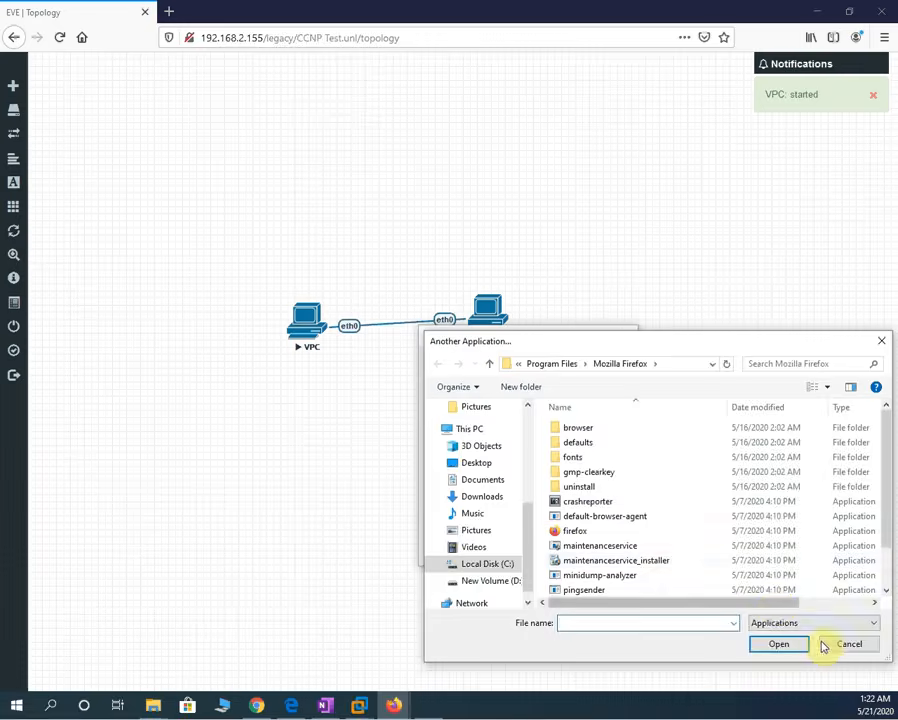
left_click(850, 645)
left_click(482, 396)
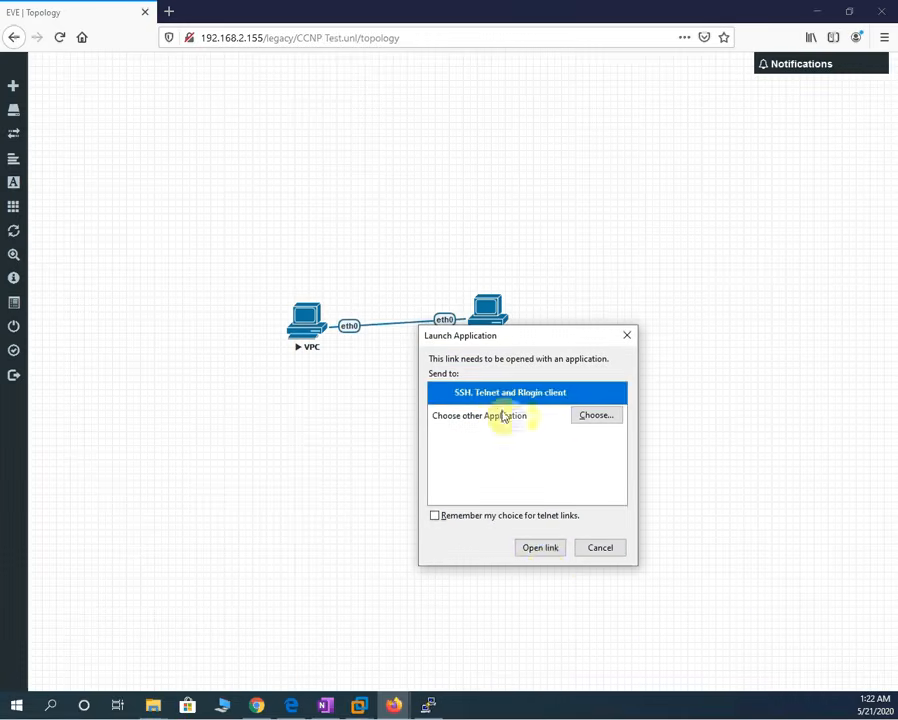
left_click(545, 550)
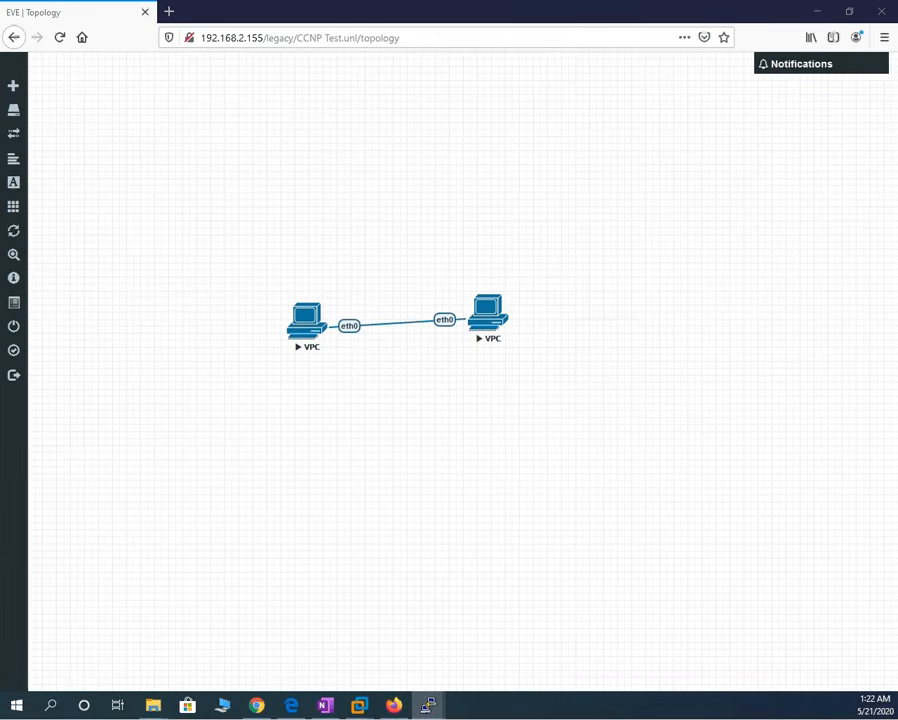
left_click_drag(689, 198, 643, 385)
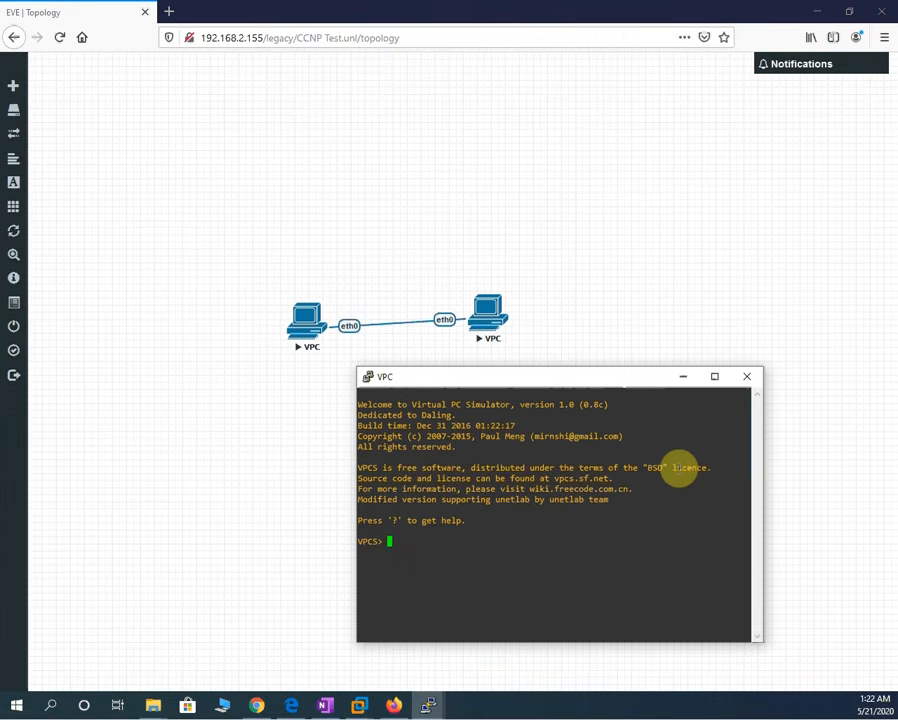
- Enter 'ip 192.168.1.2/24' in the second VPC's console and check it with 'sh ip'
type("sh ip")
key("Return")
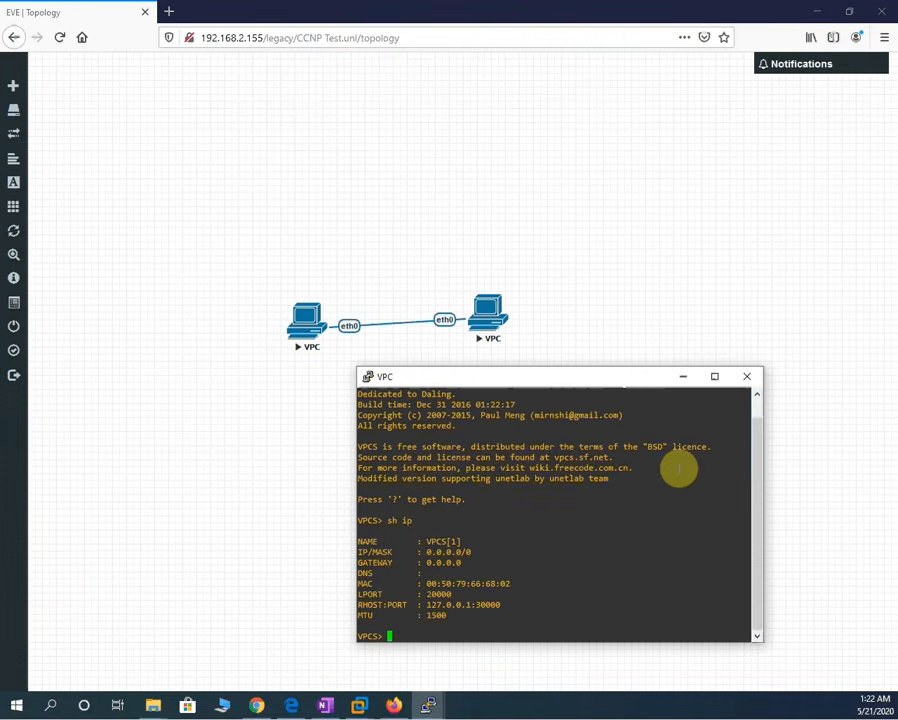
key("Return")
key("Return")
key("Return")
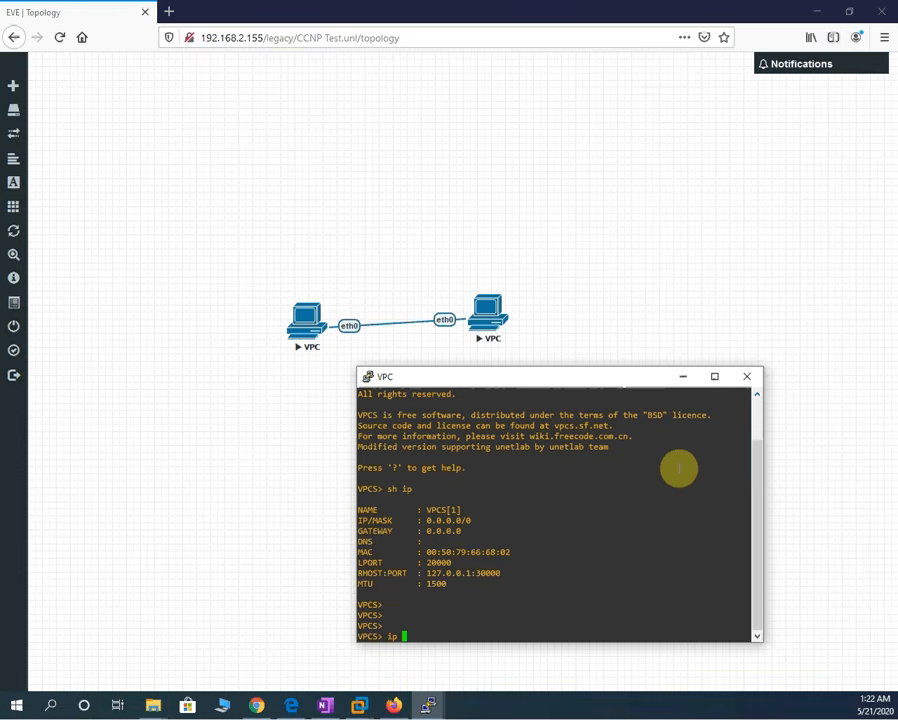
type("ip 192.168.1.2/24")
key("Return")
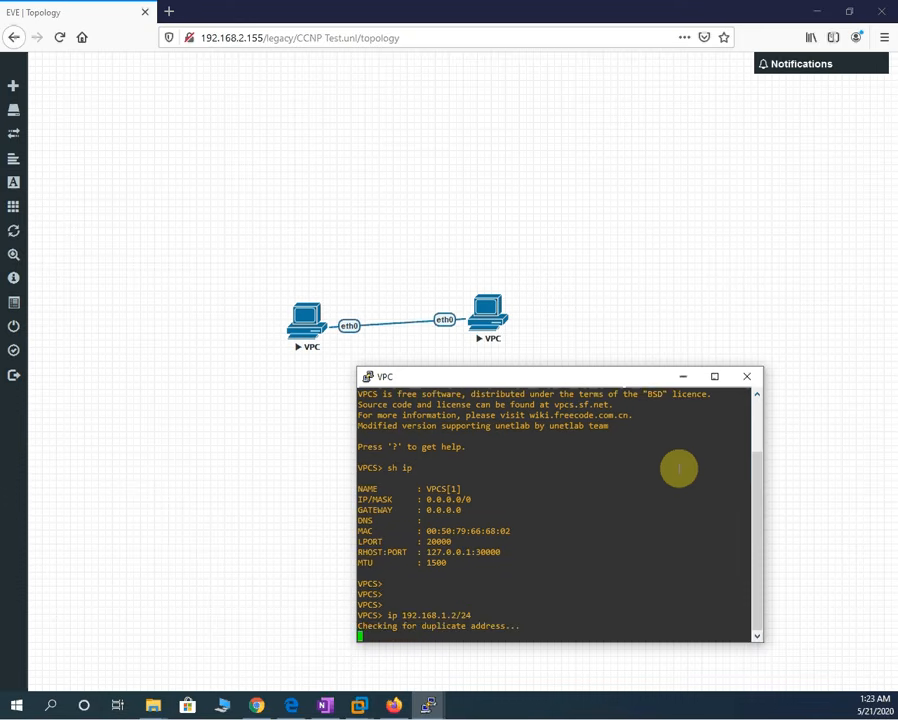
left_click_drag(643, 388, 670, 237)
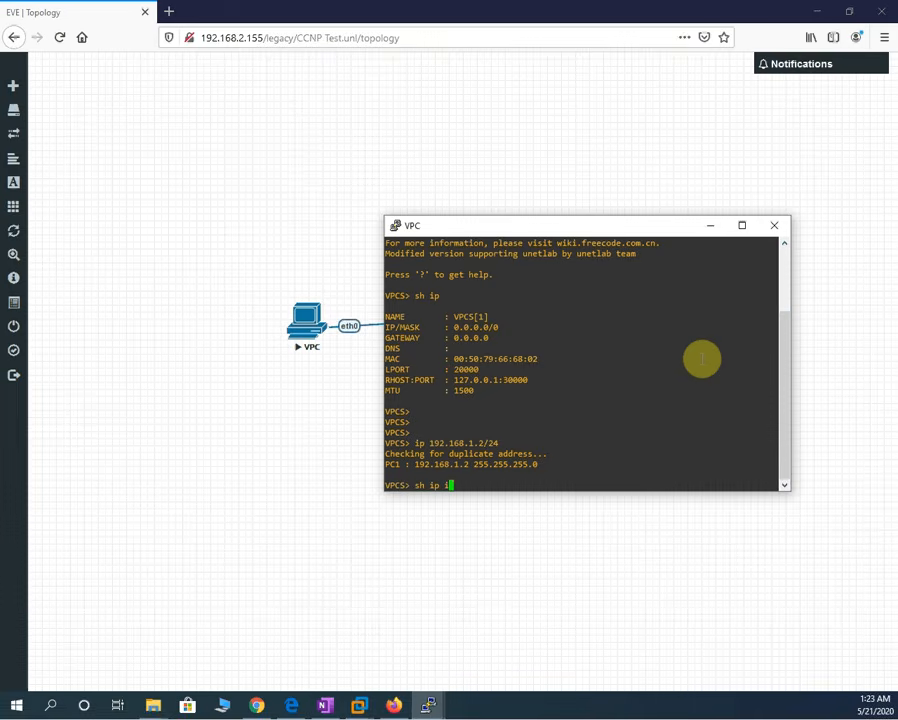
key("Return")
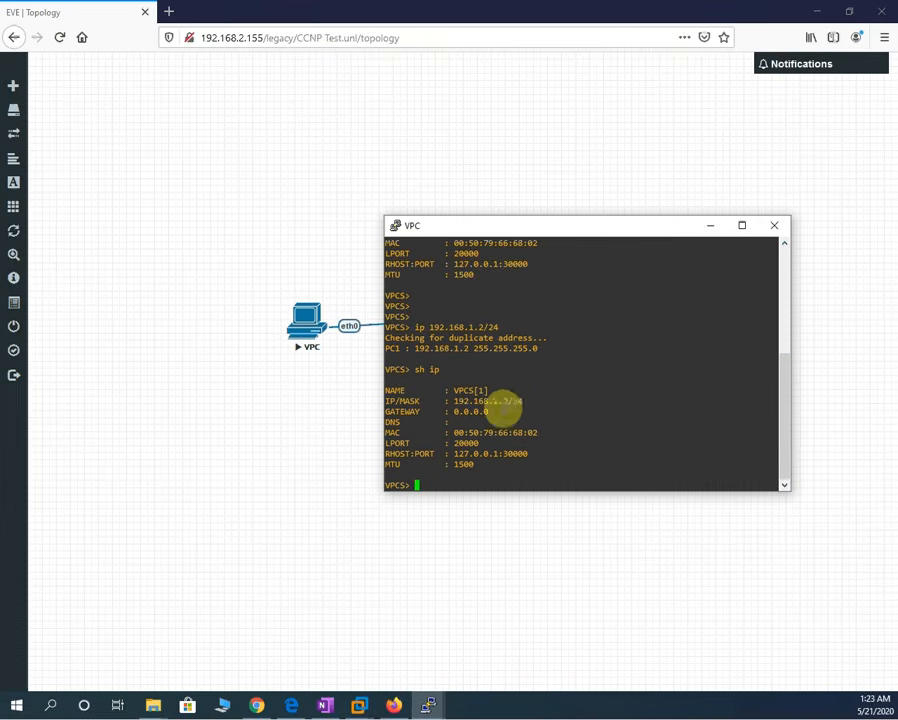
- Bring up the first VPC's console and arrange both consoles side by side
mouse_move(427, 707)
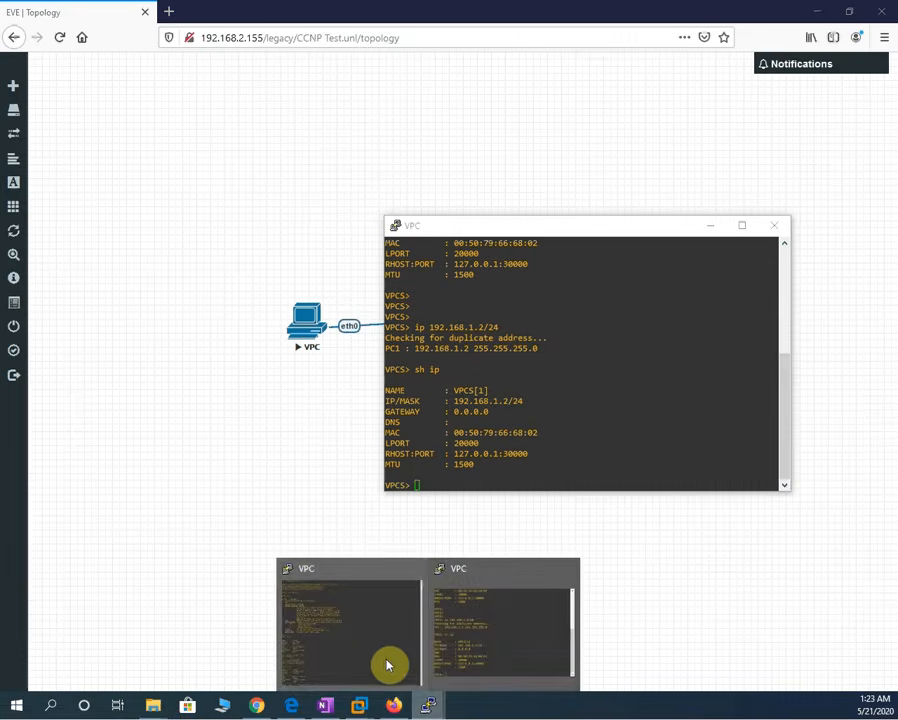
left_click(386, 660)
left_click(848, 7)
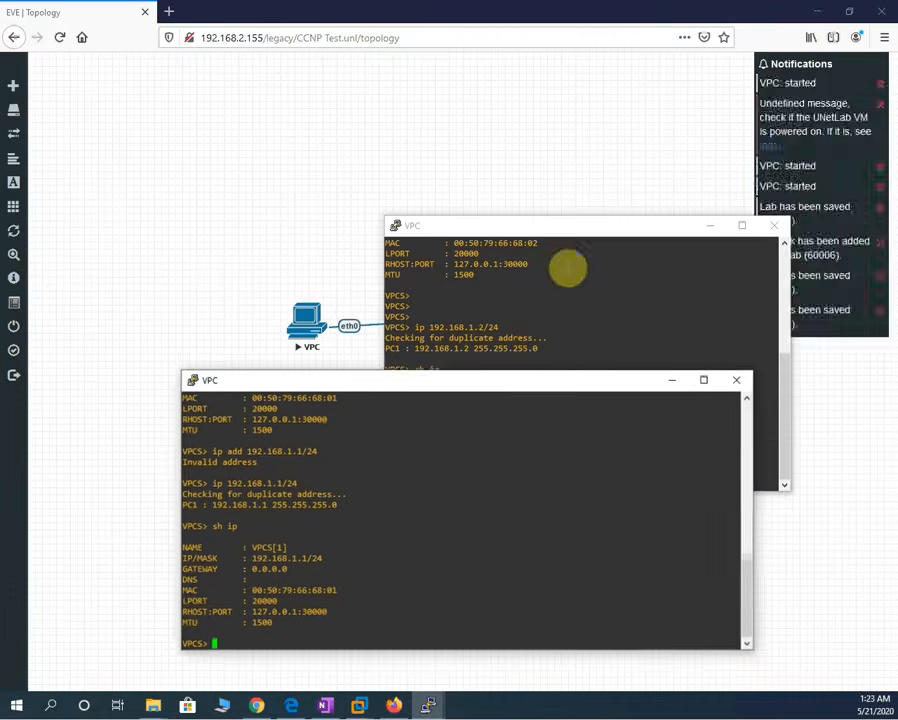
left_click_drag(577, 393, 442, 371)
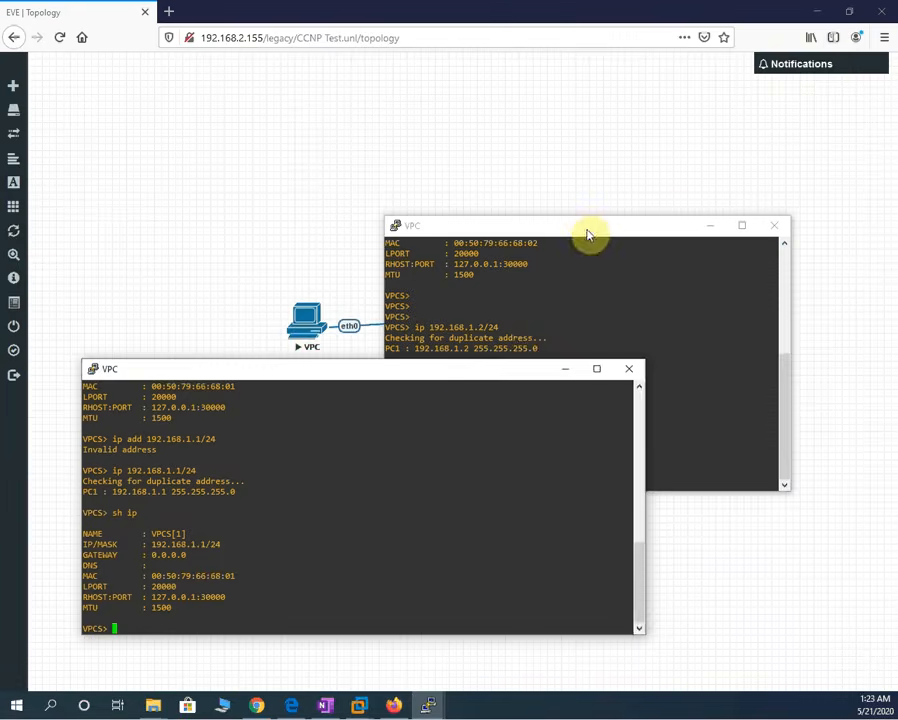
left_click_drag(587, 226, 680, 73)
- From the first VPC, ping 192.168.1.1 and then 192.168.1.2
left_click(444, 508)
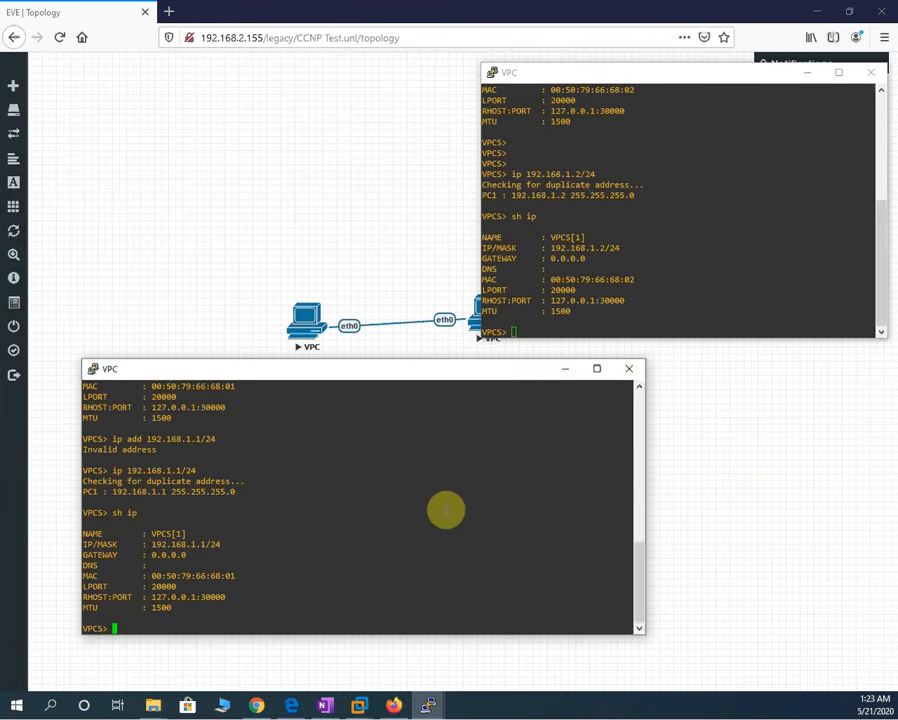
double_click(442, 503)
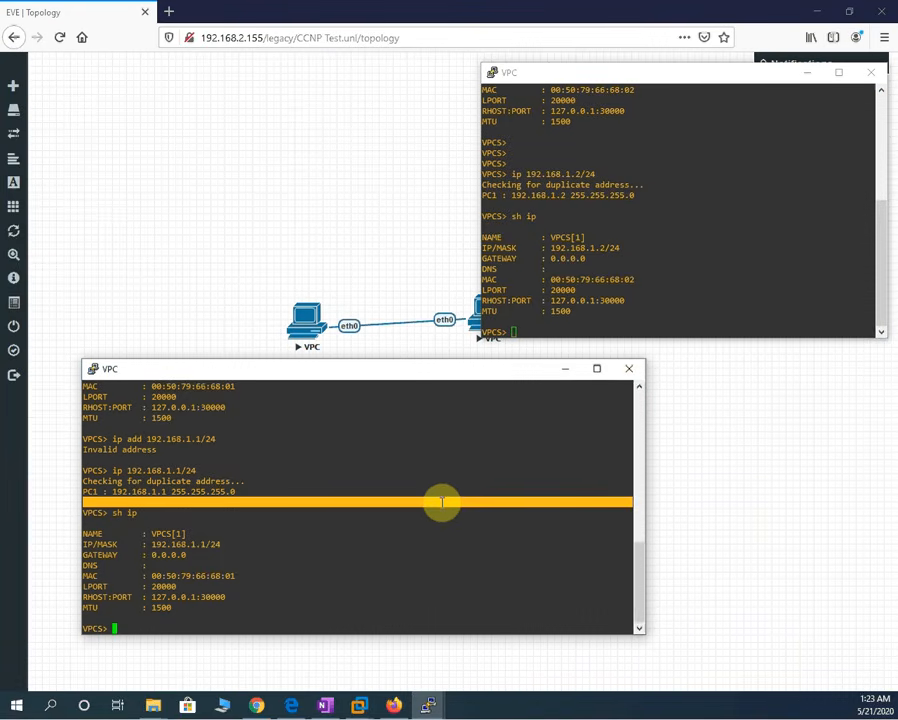
type("ping 192.168.1.1")
key("Return")
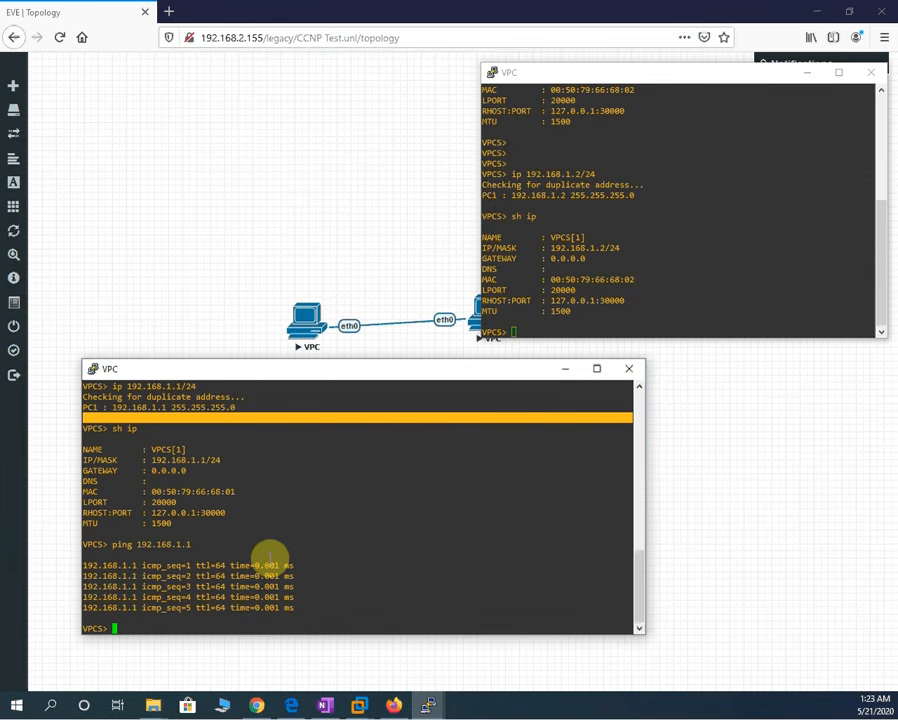
key("Up")
type("2")
key("Return")
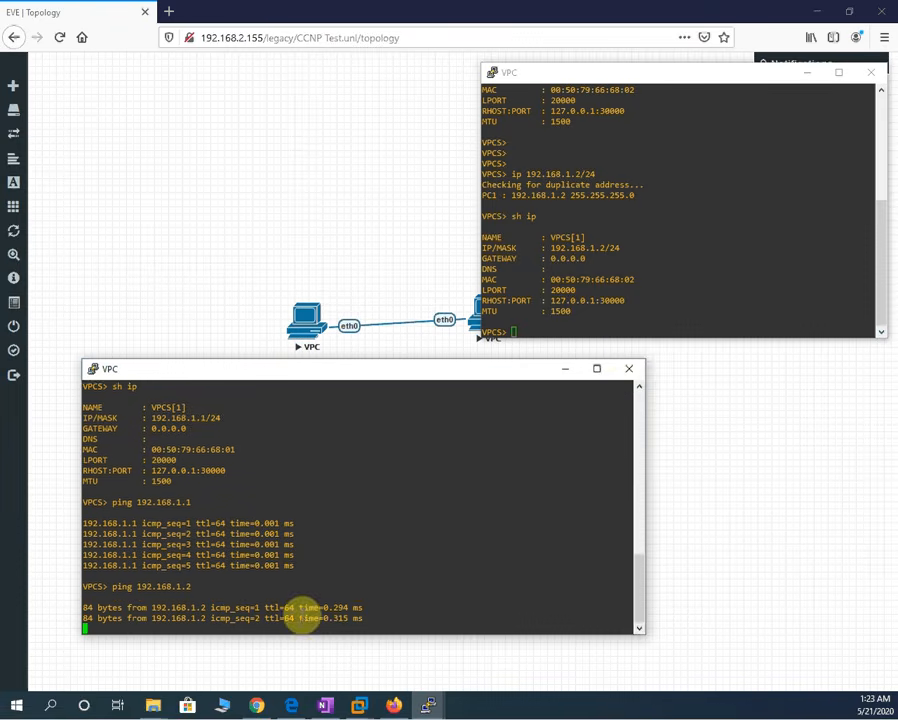
- From the second VPC, ping 192.168.1.1, then return to the EVE-NG topology page
left_click(620, 310)
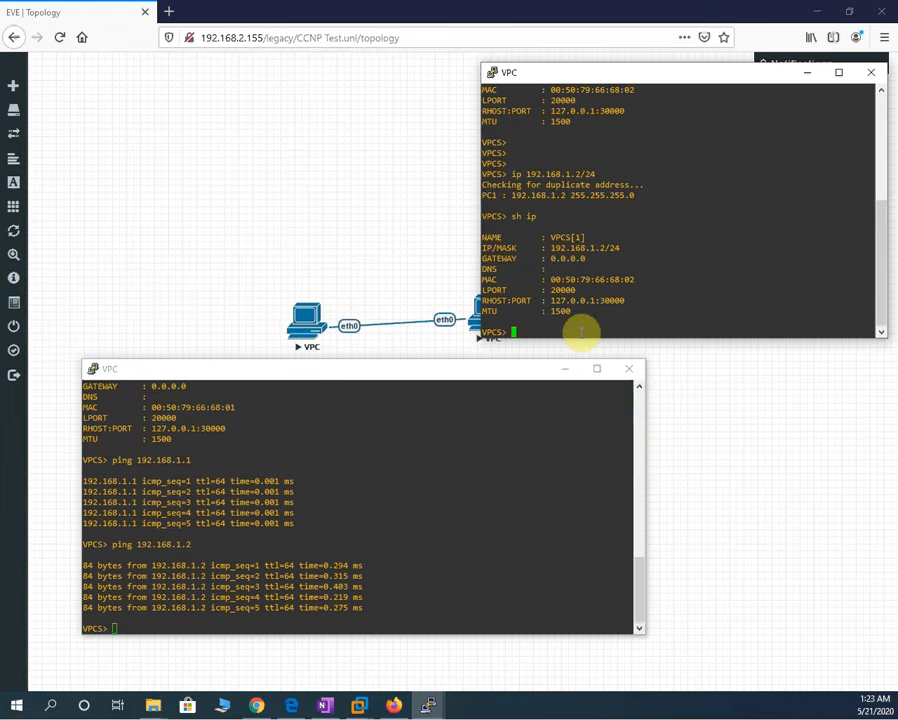
type("ping 192.168.1.1")
key("Return")
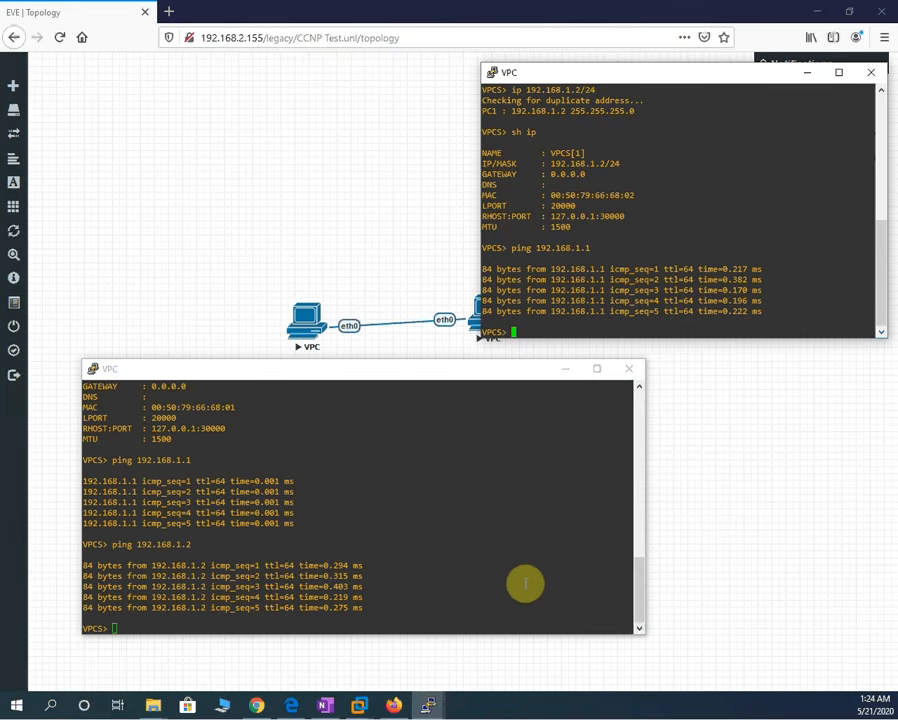
left_click(328, 105)
- View the lab's configured nodes list, then close it
right_click(330, 103)
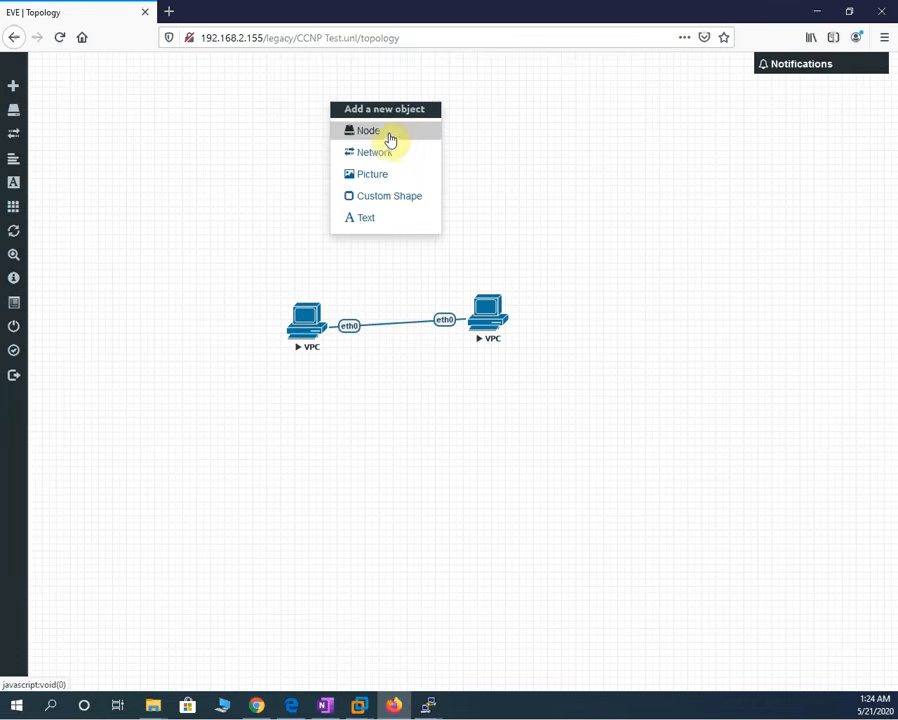
left_click(587, 209)
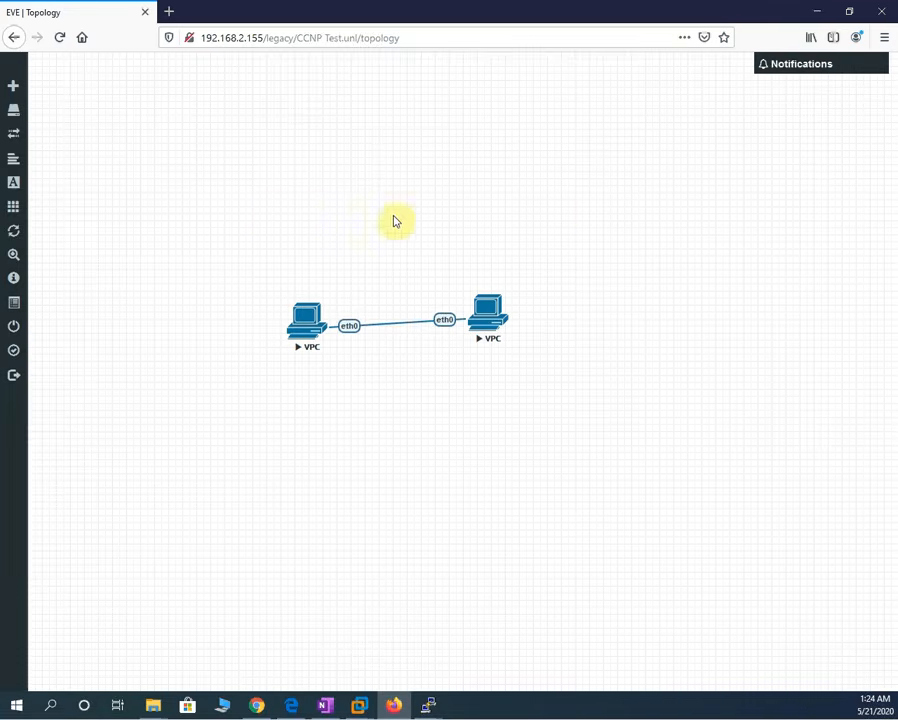
right_click(450, 526)
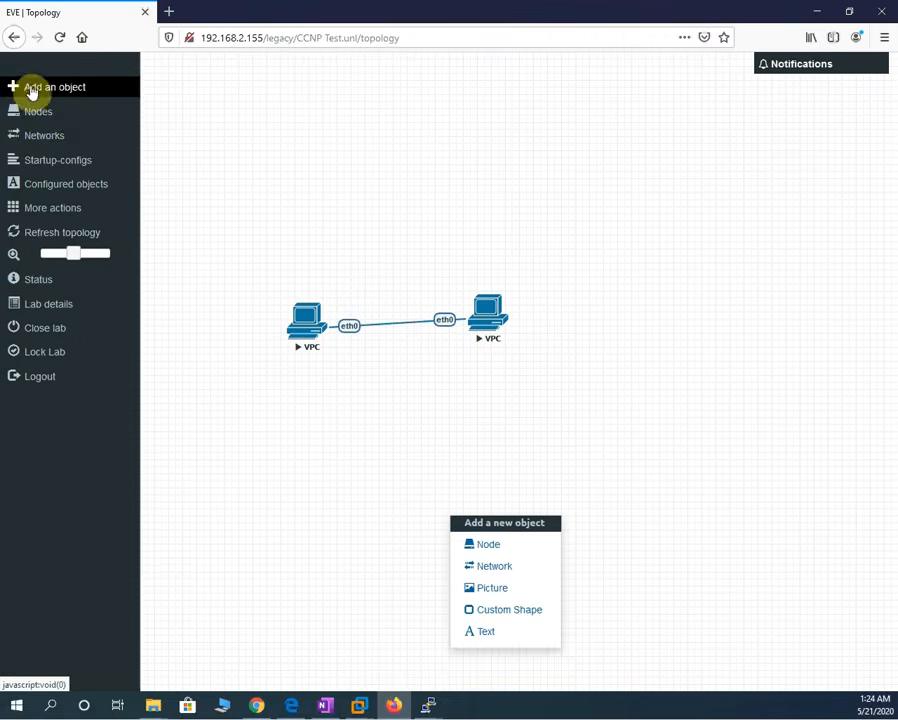
left_click(42, 113)
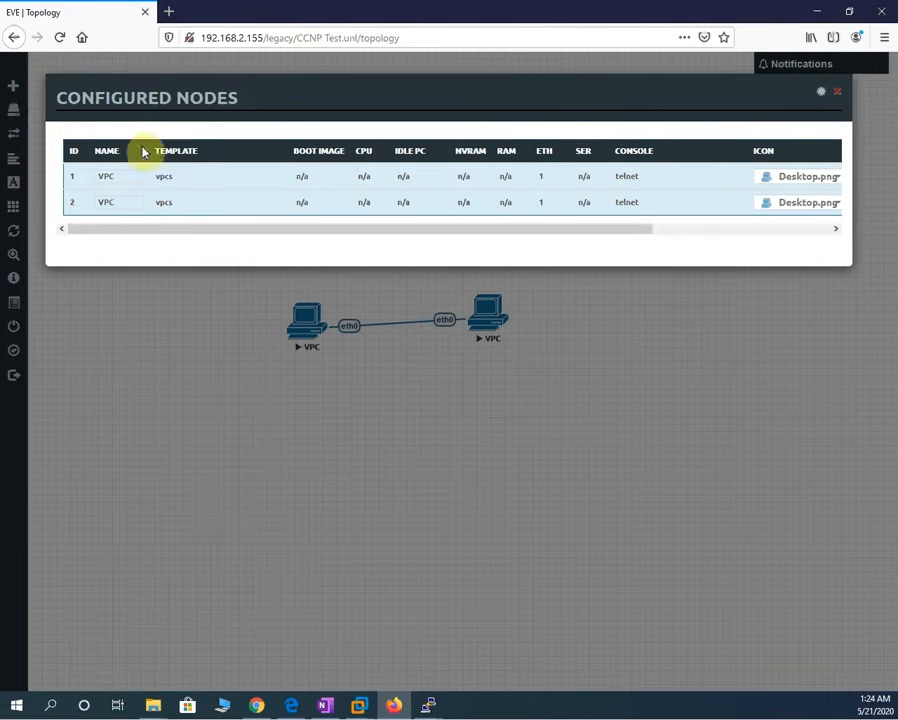
left_click(842, 94)
- Browse the node templates in the Add a New Node dialog and close it without adding anything
left_click(28, 88)
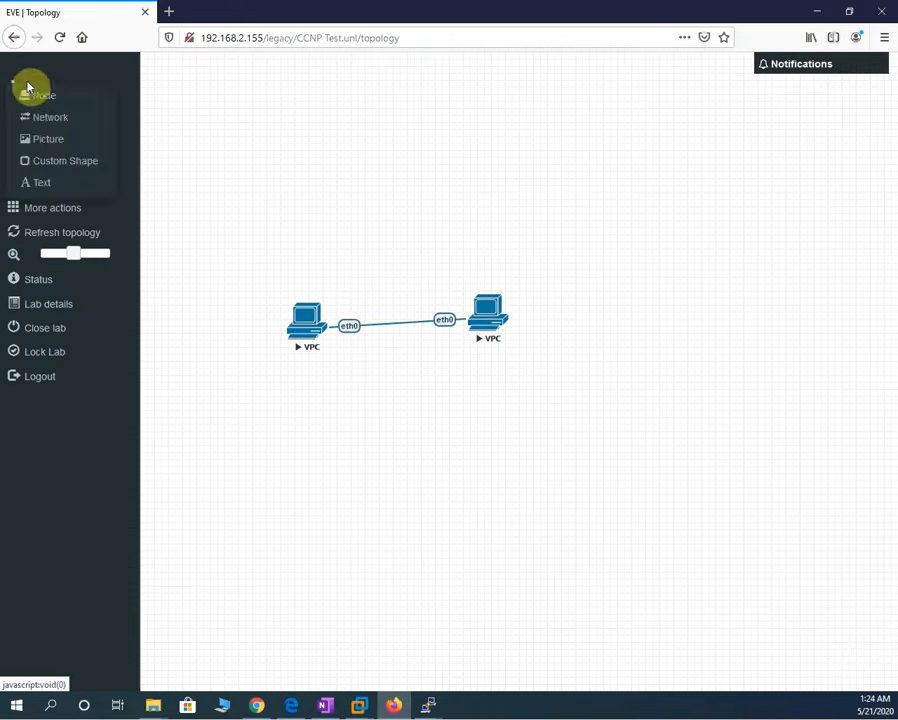
left_click(54, 98)
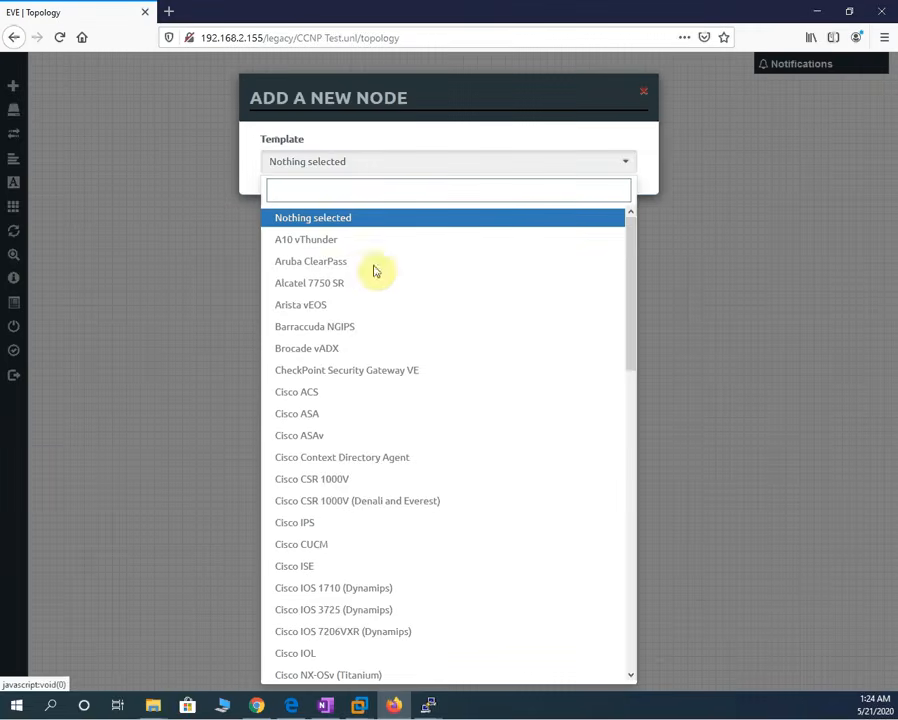
scroll(378, 314, "down", 7)
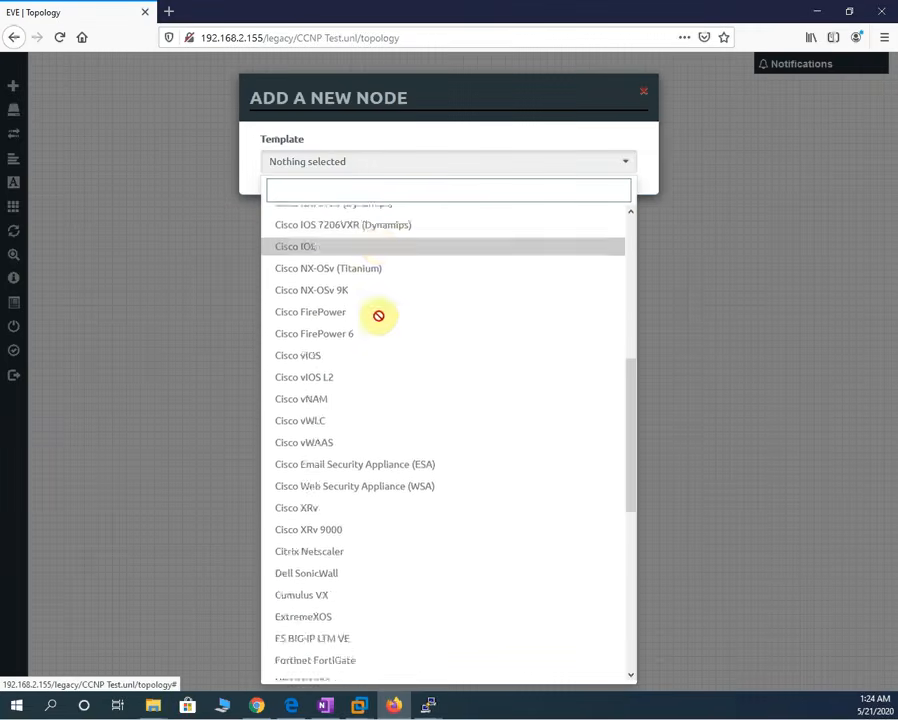
scroll(378, 316, "down", 8)
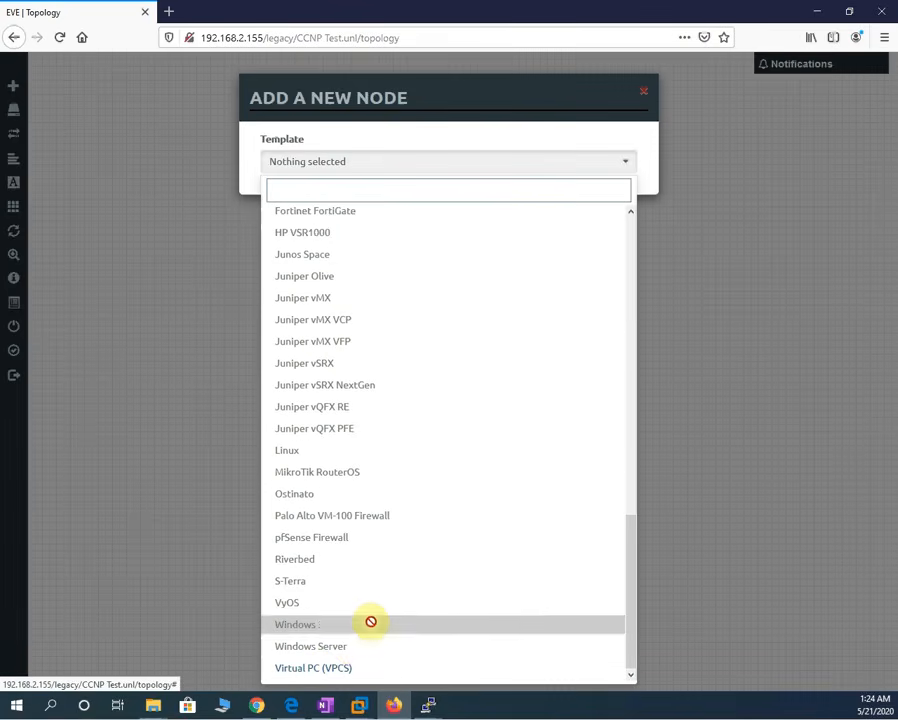
scroll(372, 621, "up", 4)
scroll(372, 620, "up", 6)
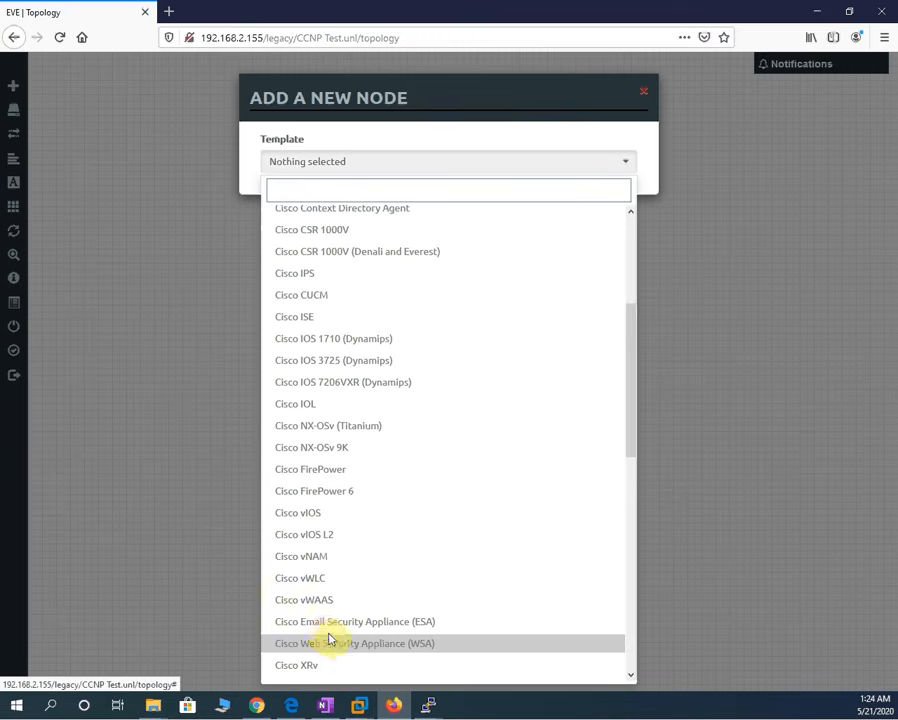
scroll(355, 441, "up", 5)
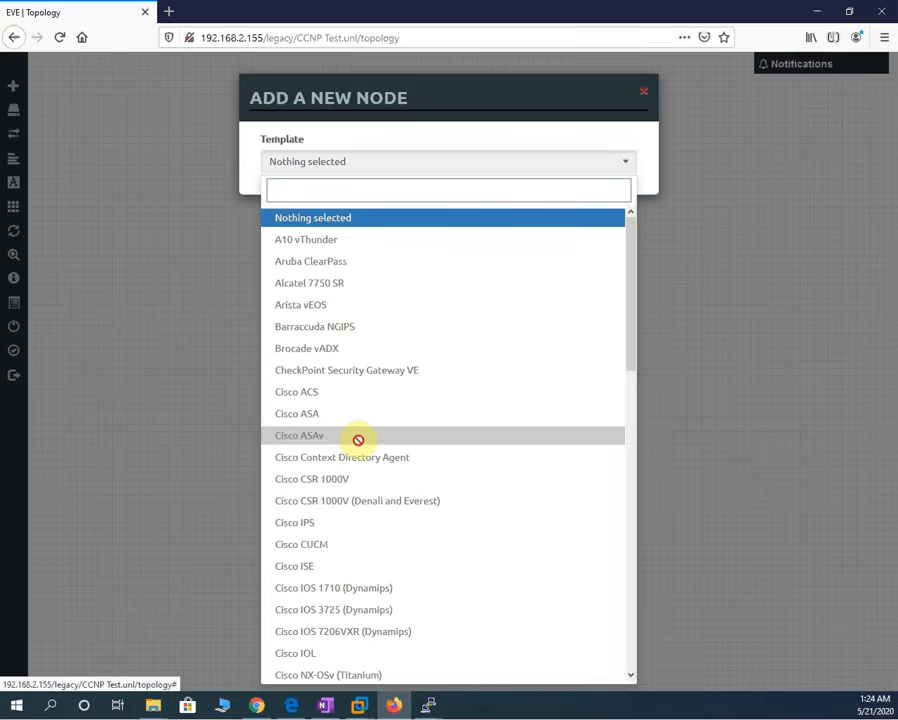
scroll(378, 398, "down", 2)
scroll(378, 398, "up", 2)
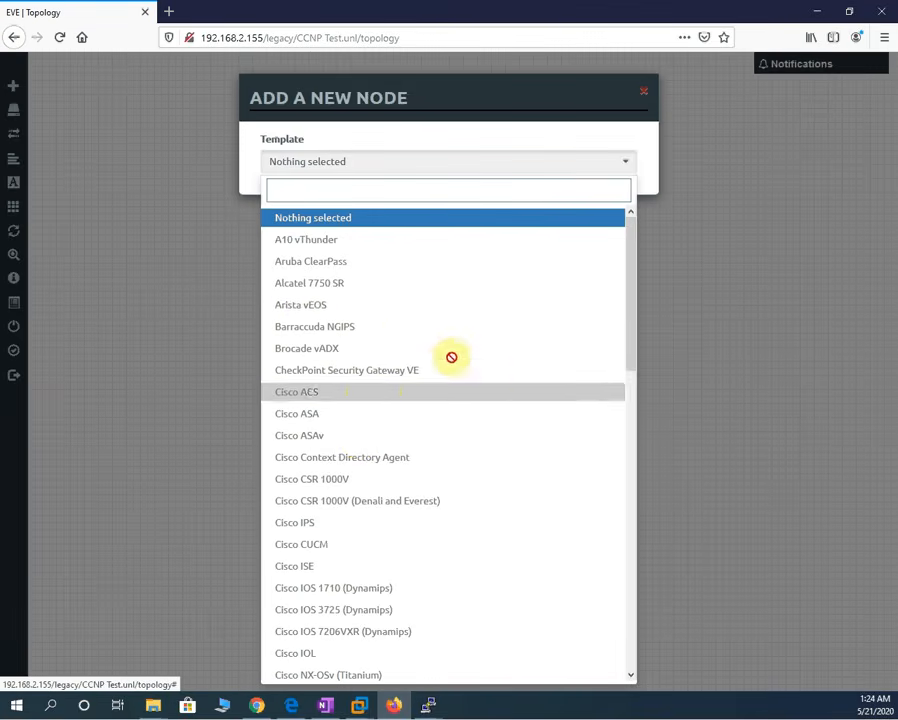
scroll(451, 357, "down", 4)
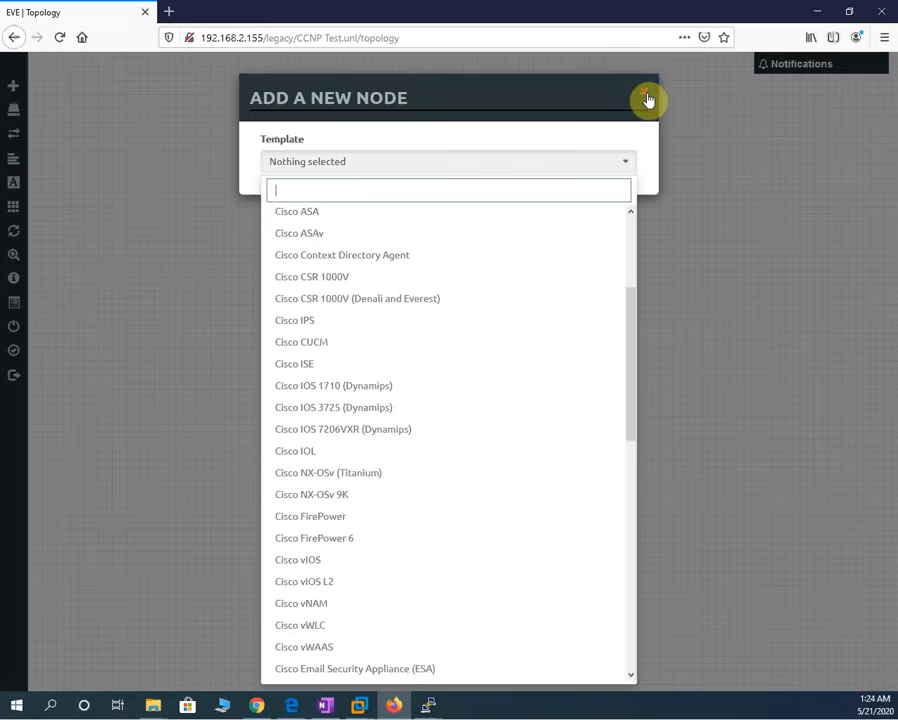
left_click(648, 100)
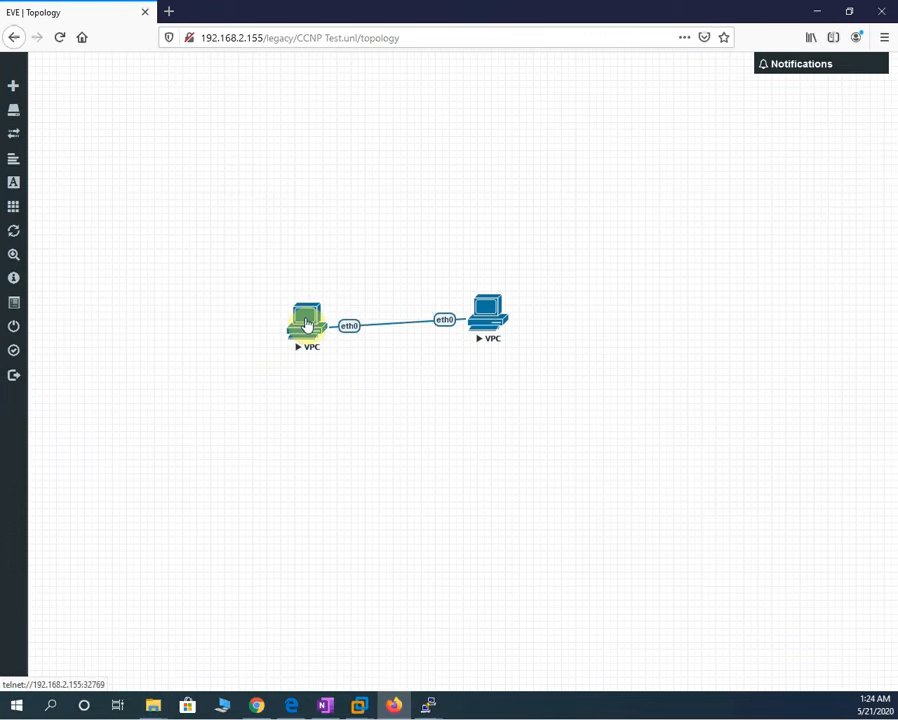
- Unlock the lab, reposition the left VPC node, and lock the lab again
mouse_move(22, 338)
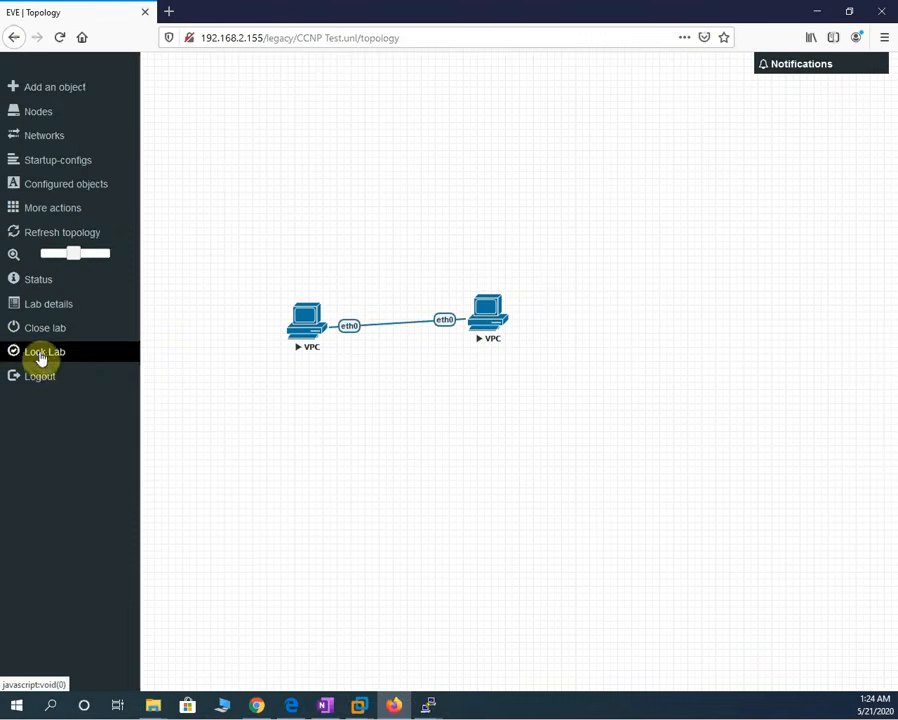
left_click(33, 351)
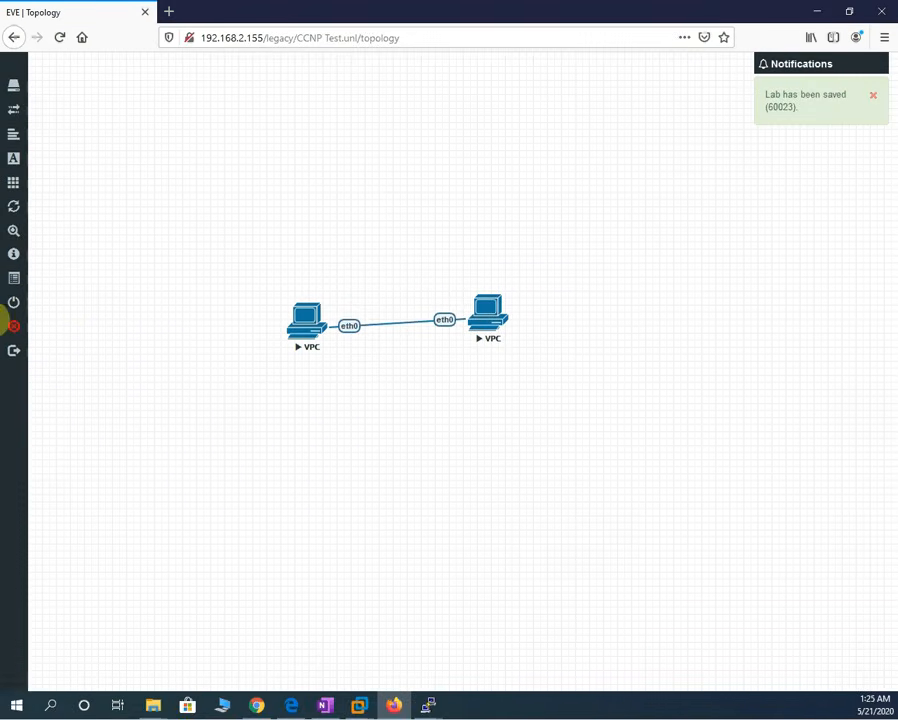
mouse_move(21, 322)
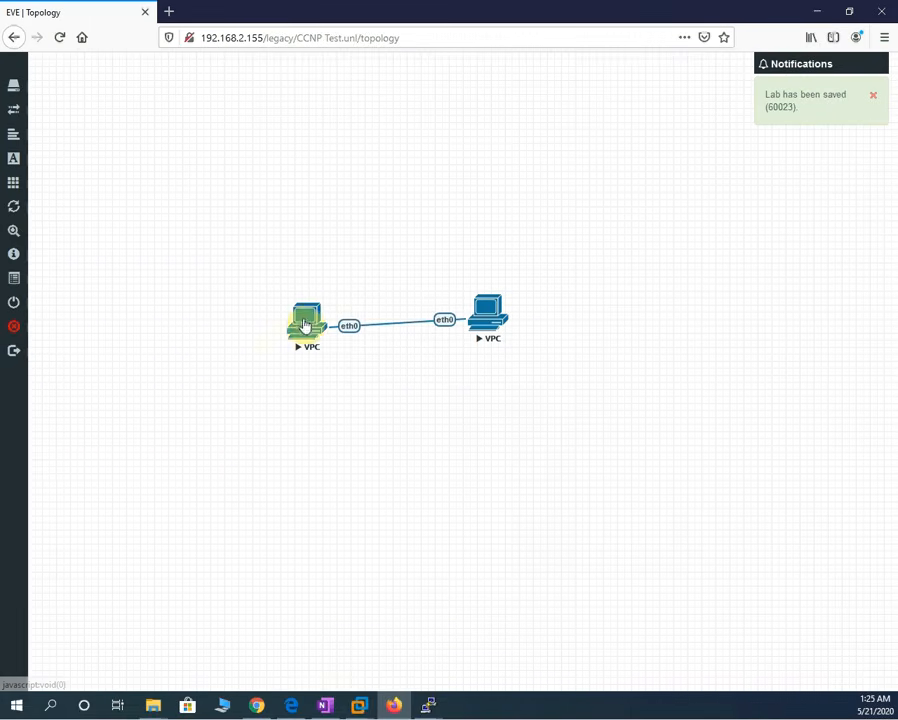
left_click_drag(305, 325, 316, 250)
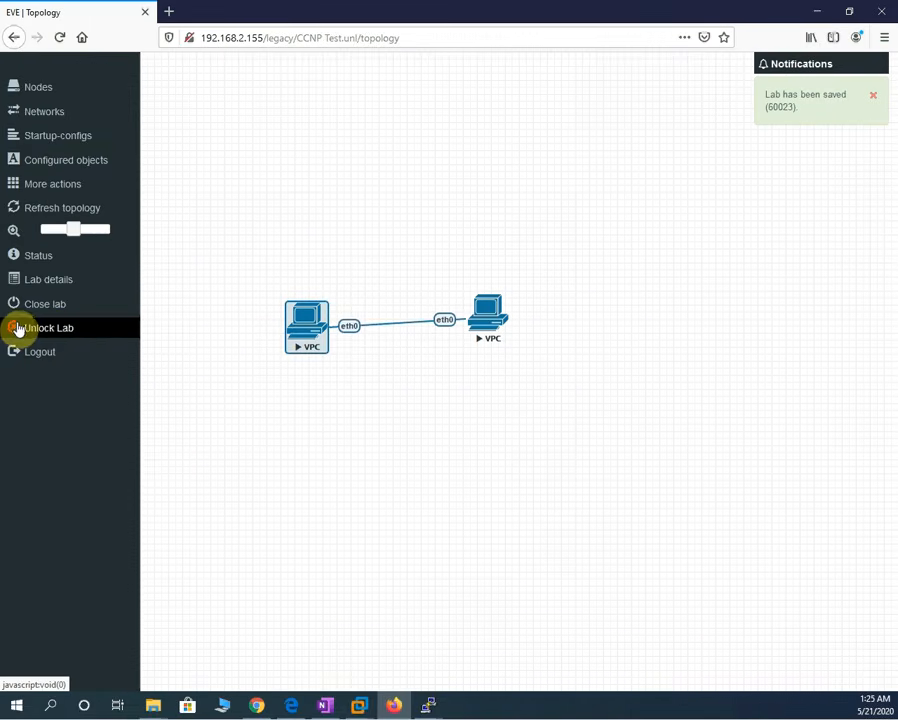
left_click(18, 328)
mouse_move(71, 339)
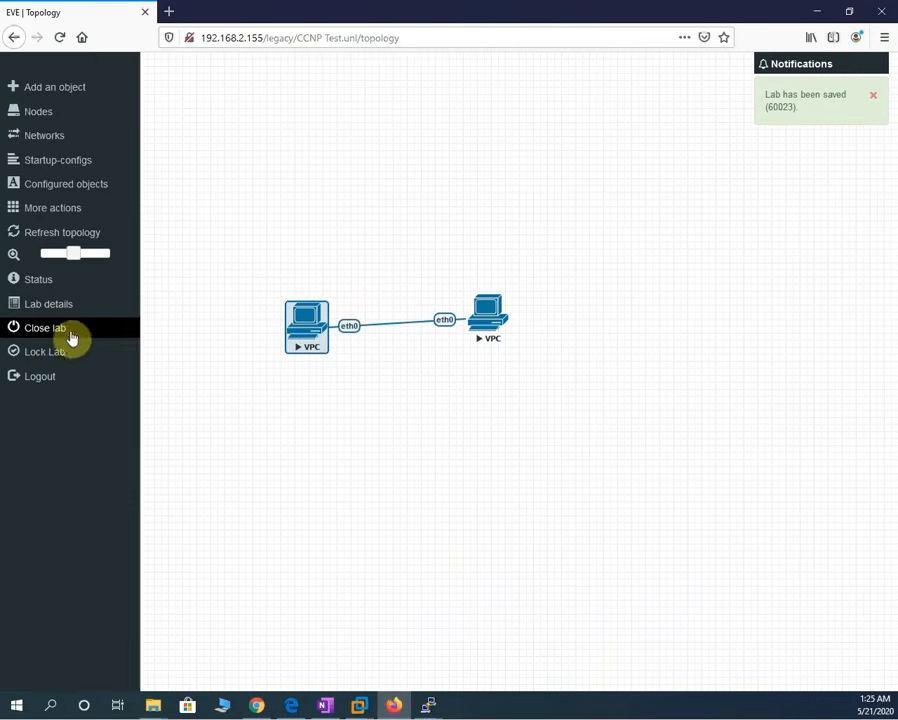
left_click(272, 352)
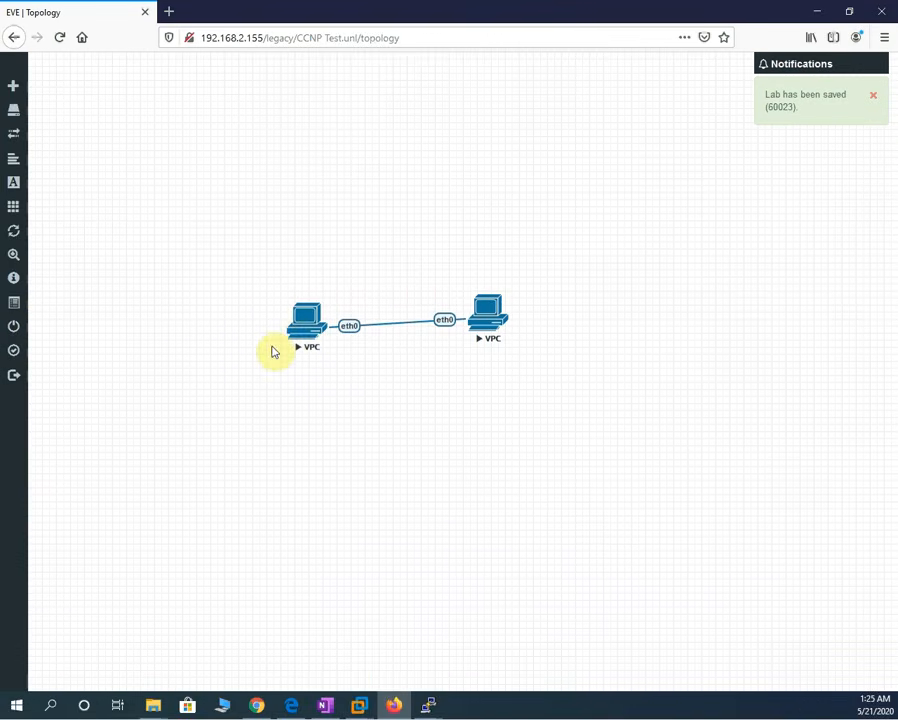
left_click_drag(318, 300, 244, 300)
left_click(22, 354)
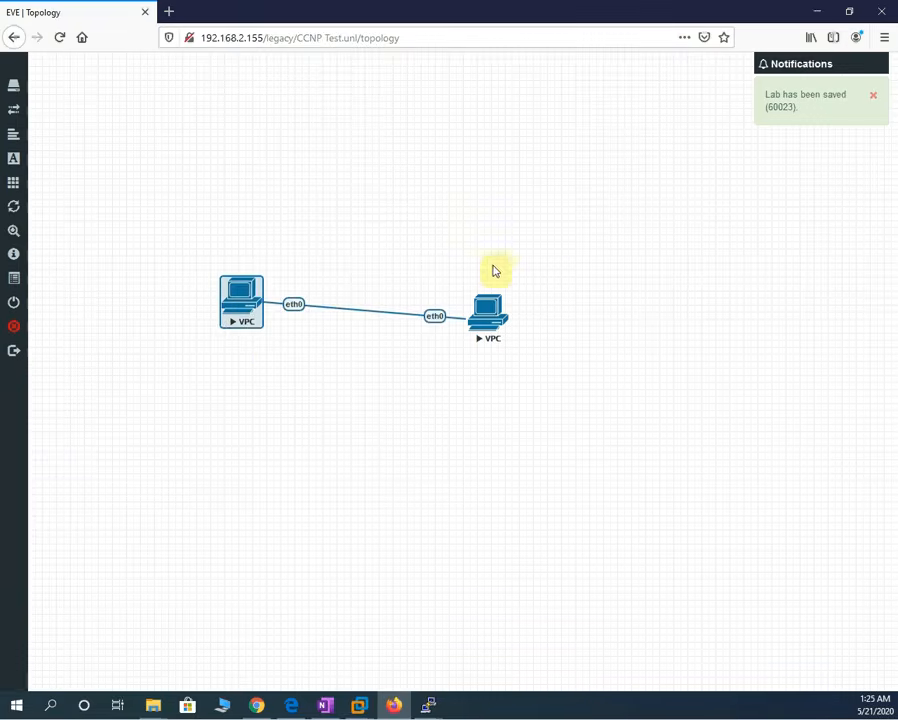
- Unlock the lab, move the right VPC node up-right, and bring up the OneNote notes
mouse_move(6, 316)
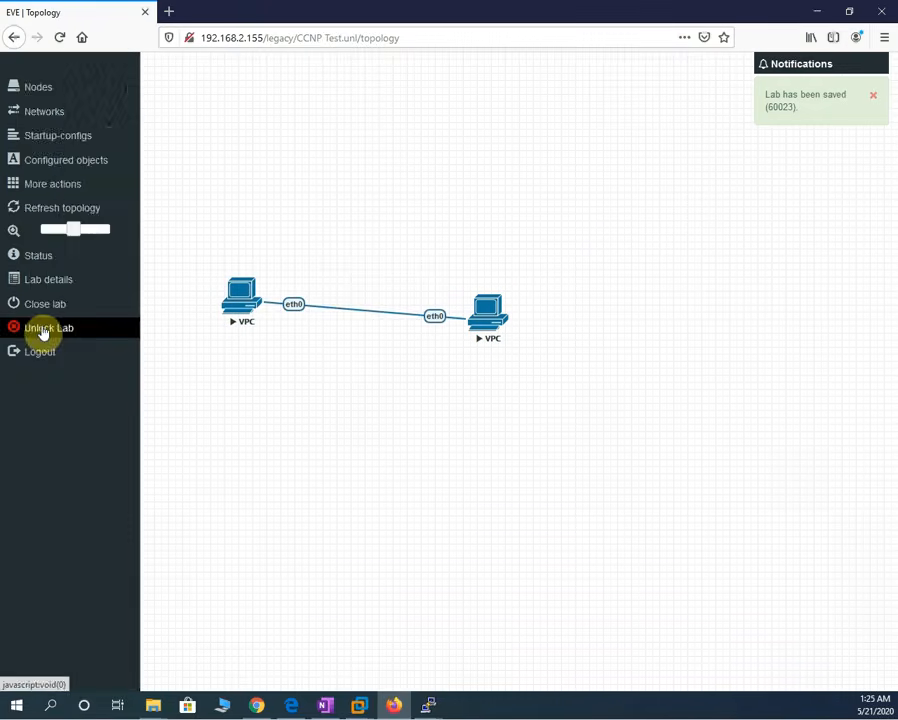
left_click(43, 330)
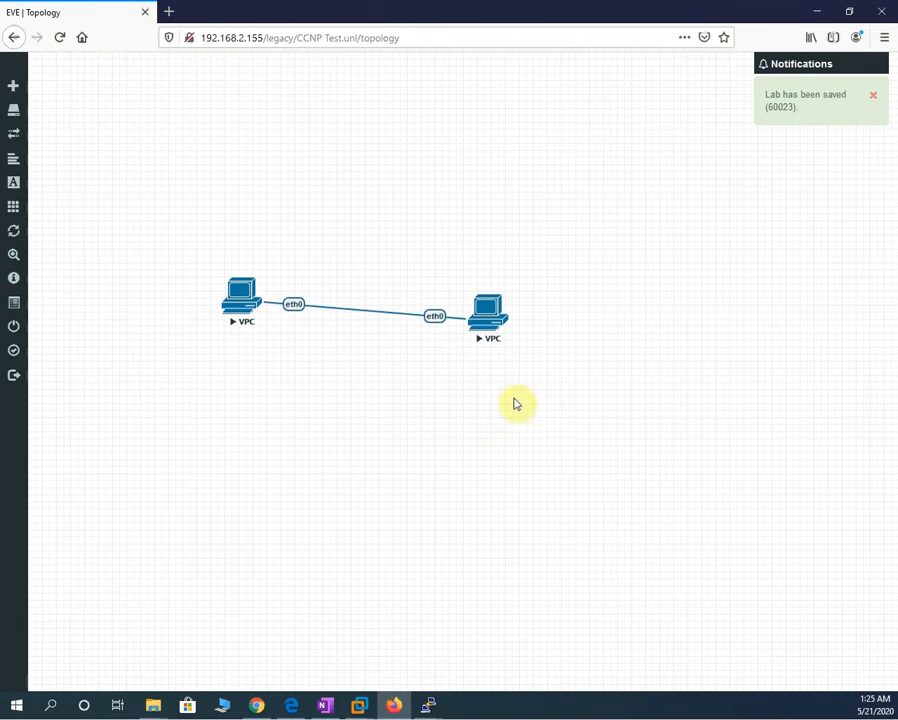
left_click_drag(491, 312, 550, 282)
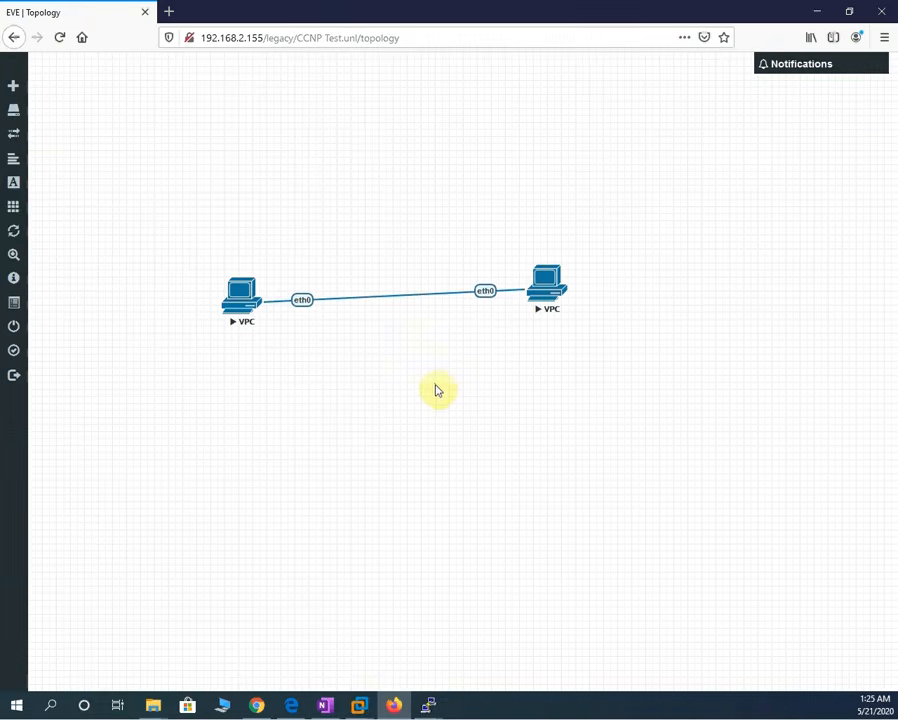
left_click(325, 705)
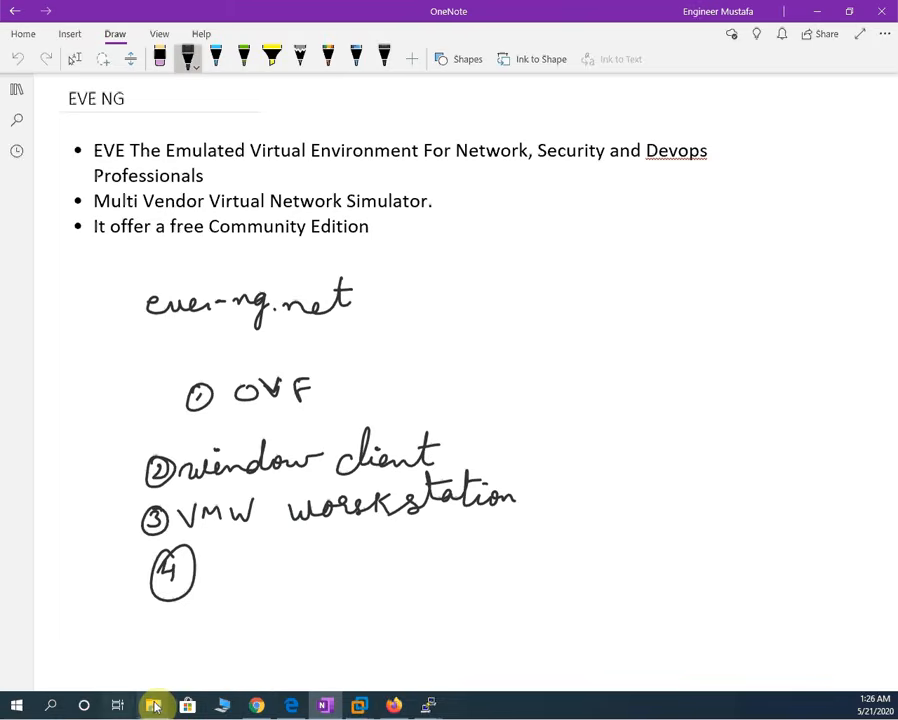
mouse_move(168, 704)
left_click(360, 641)
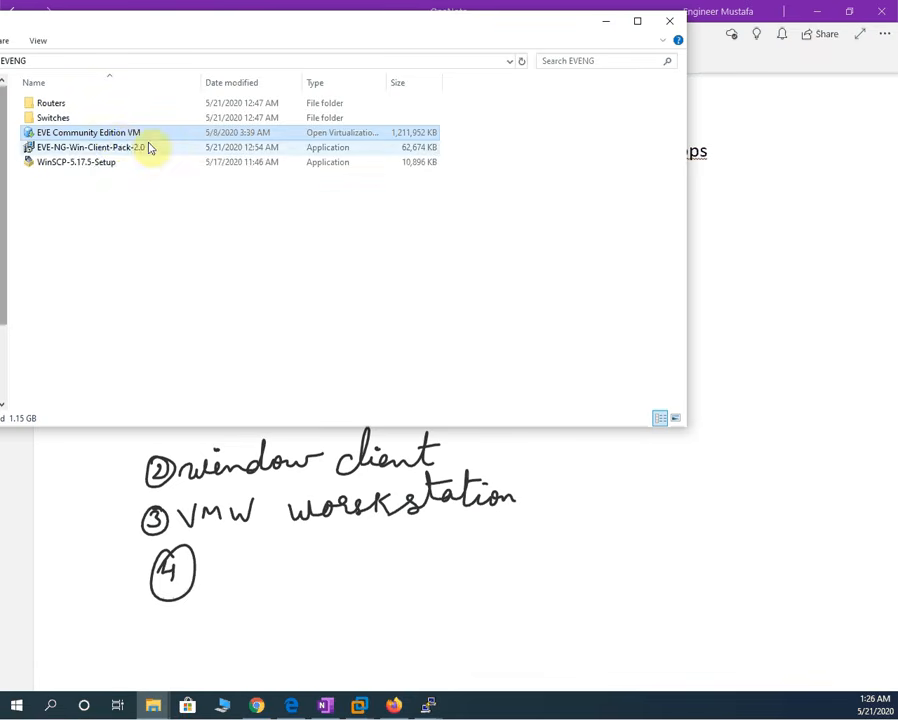
left_click(102, 149, "ctrl")
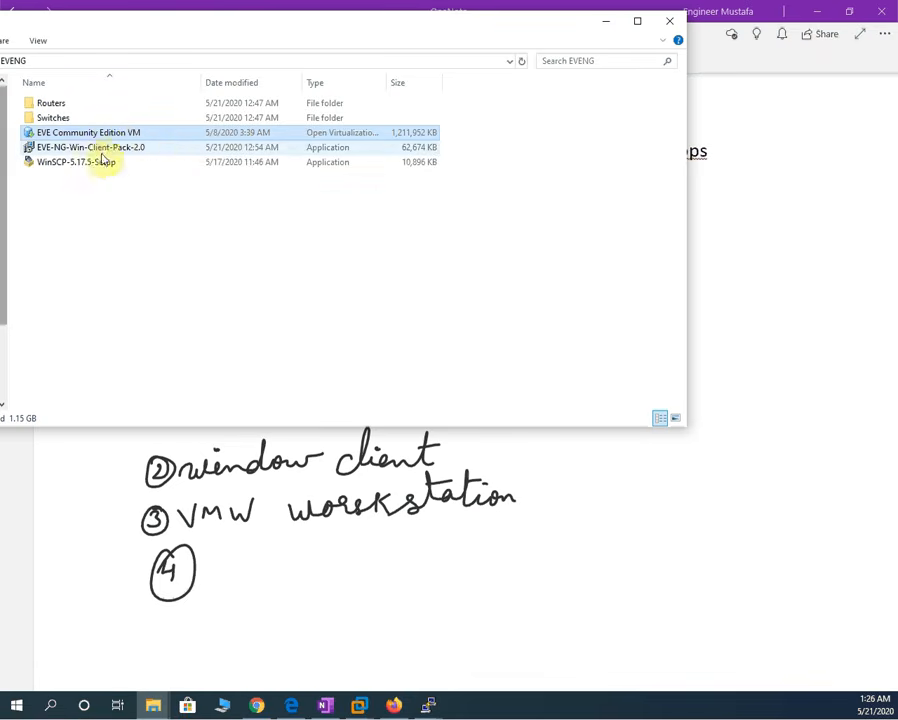
left_click(93, 155)
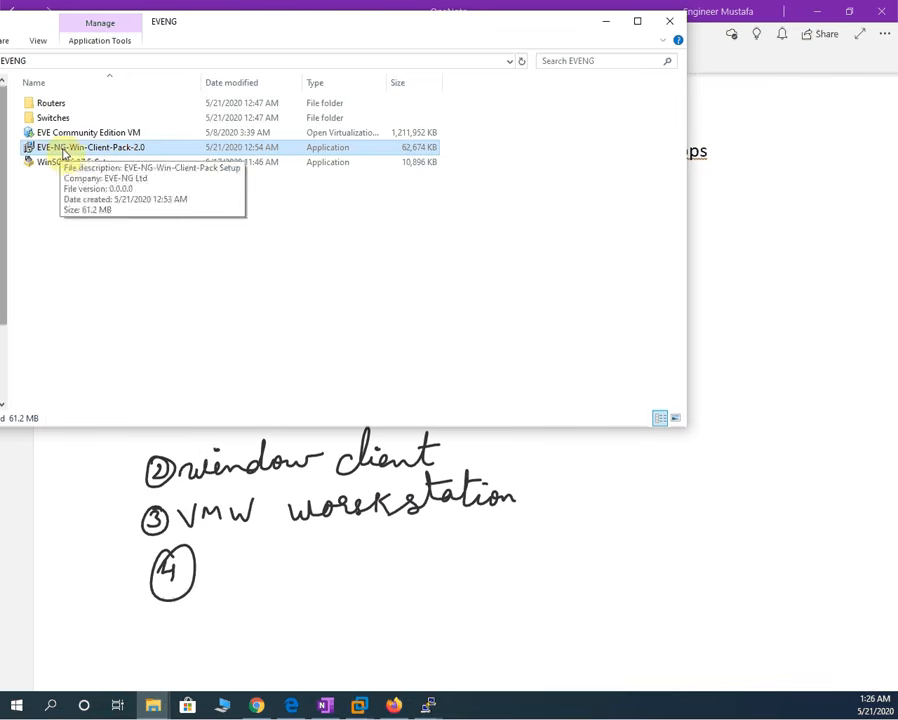
left_click(73, 136)
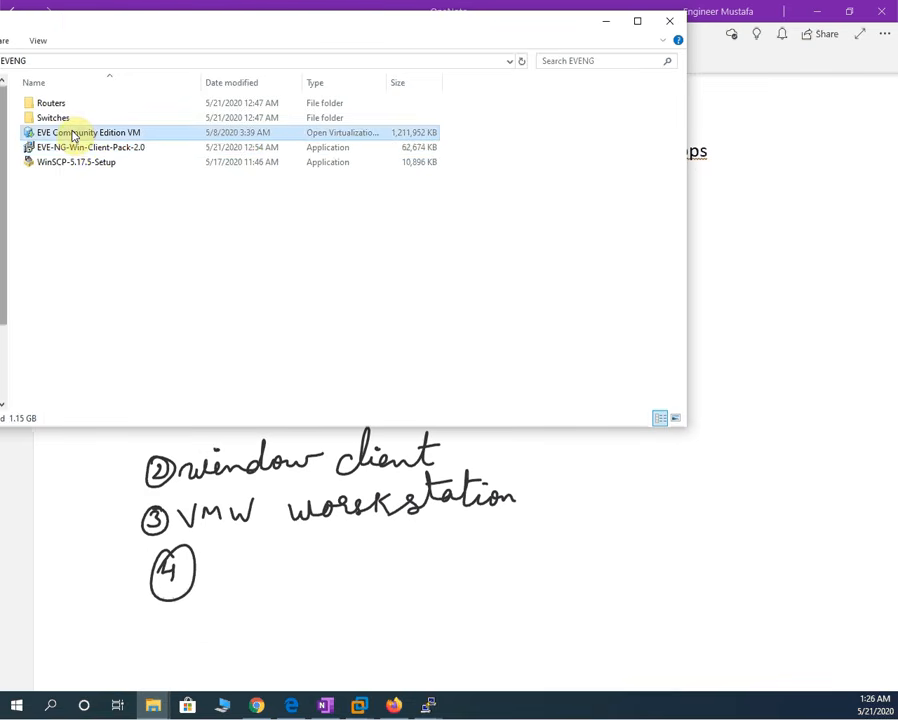
left_click(58, 166)
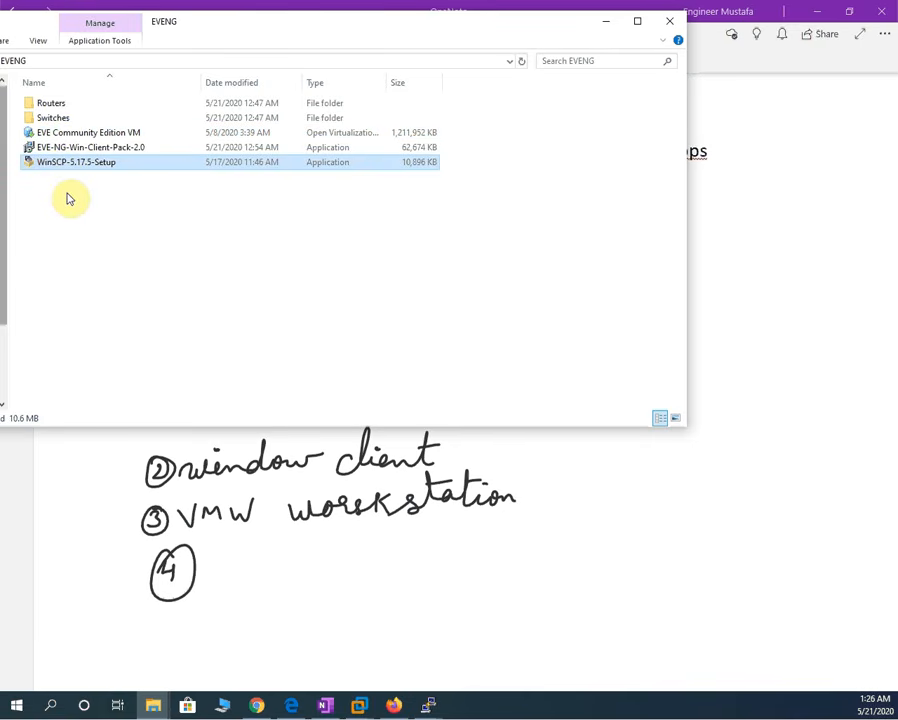
left_click(599, 28)
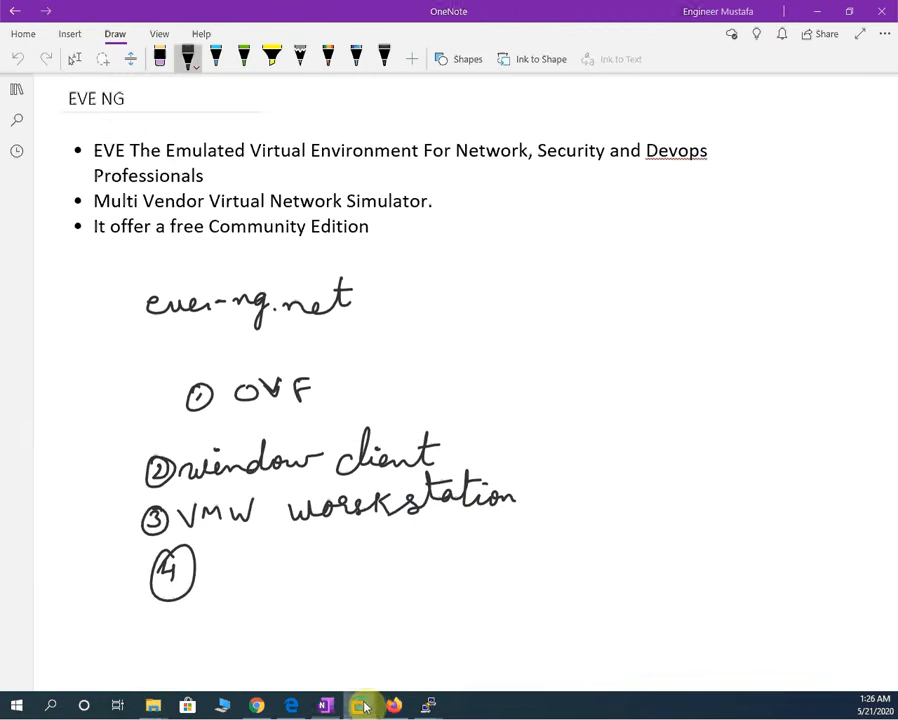
- Check the EVE VM console in VMware Workstation, then bring the Firefox lab topology back
mouse_move(358, 705)
left_click(388, 588)
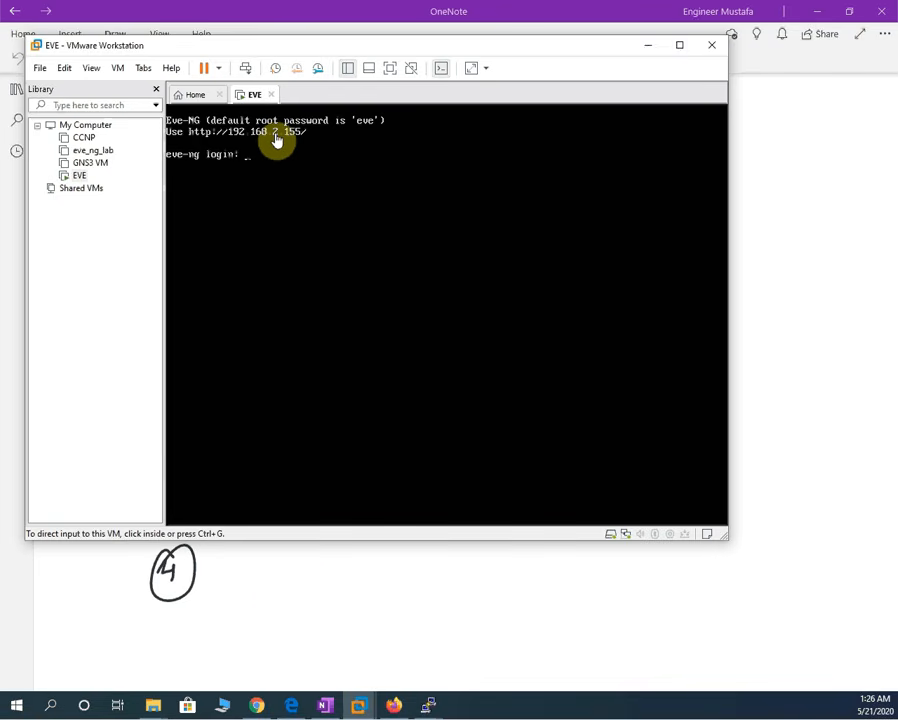
left_click(395, 705)
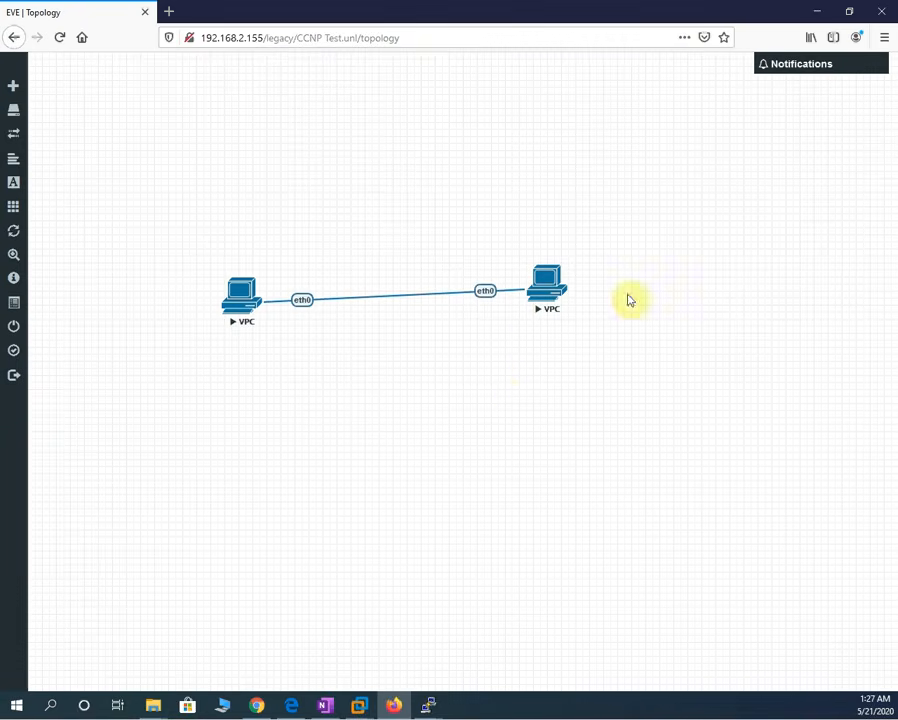
- Stop both the left and right VPC nodes
right_click(241, 304)
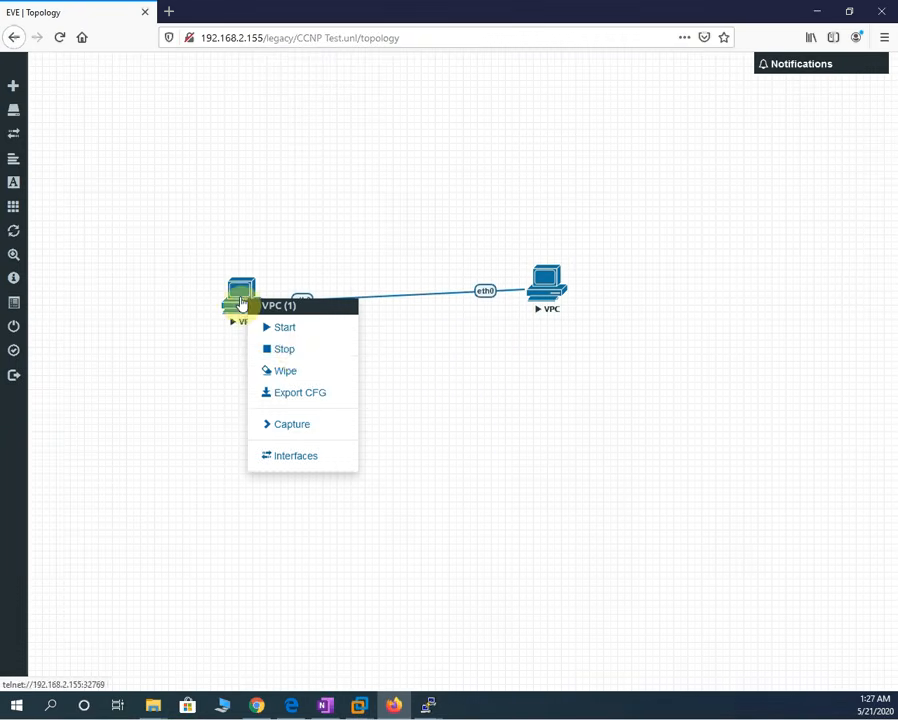
left_click(286, 350)
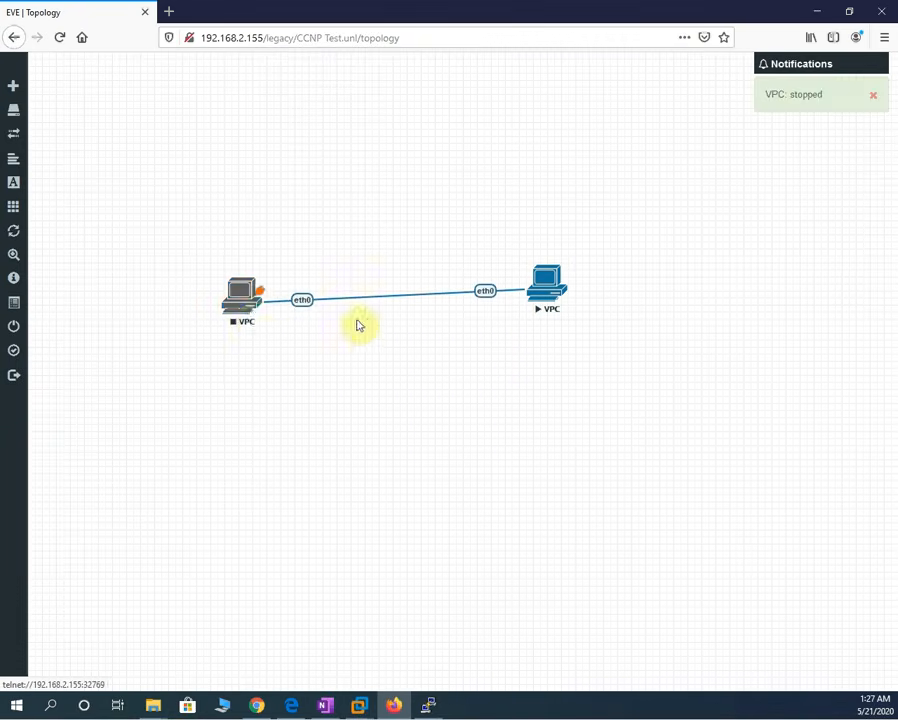
right_click(545, 285)
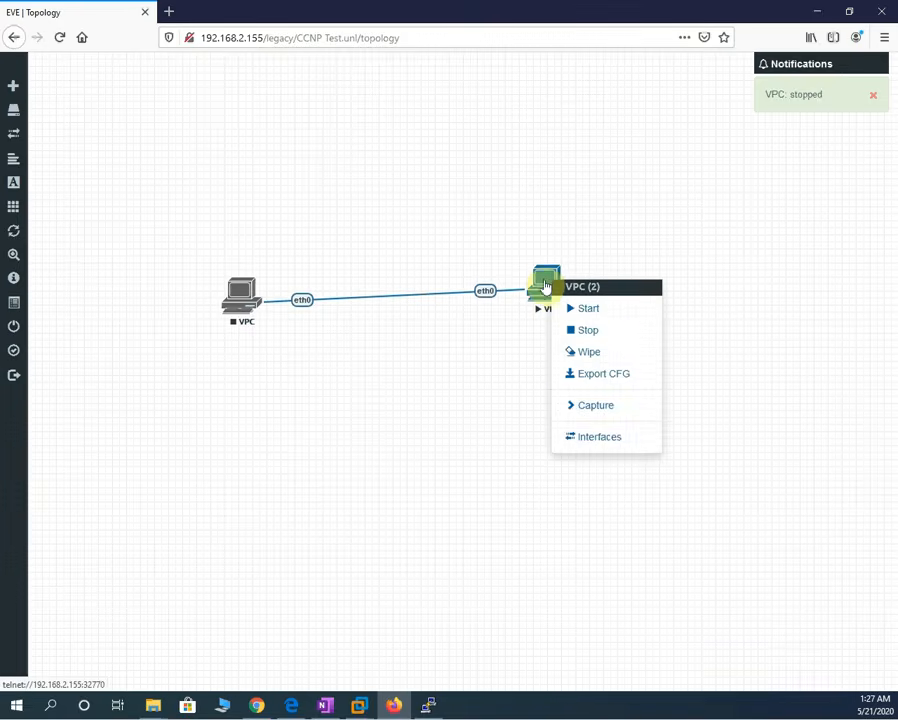
left_click(584, 336)
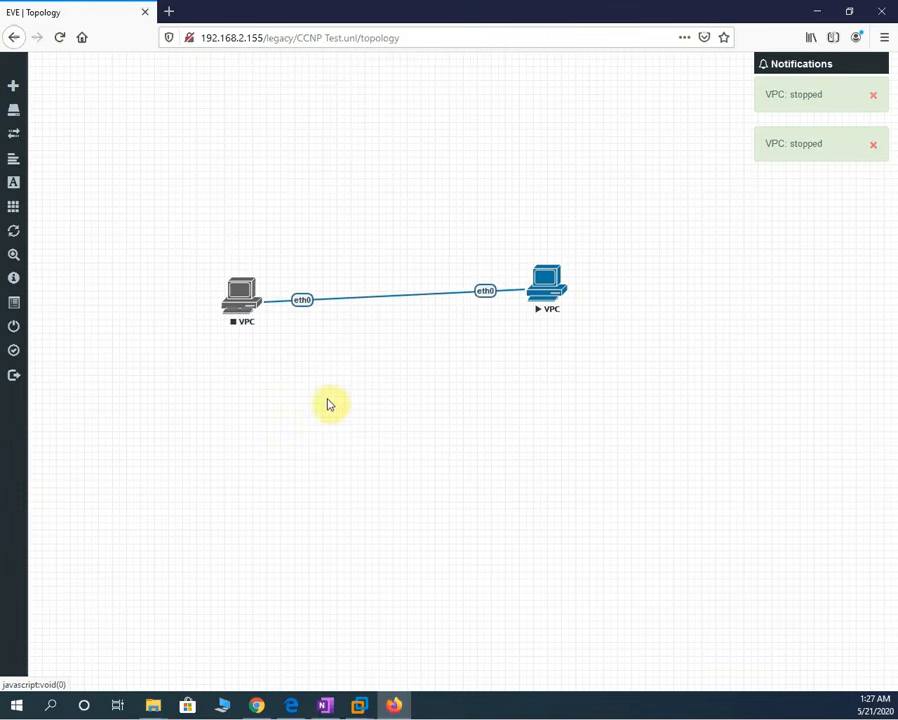
- Close the CCNP Test lab and sign out of EVE-NG
mouse_move(46, 344)
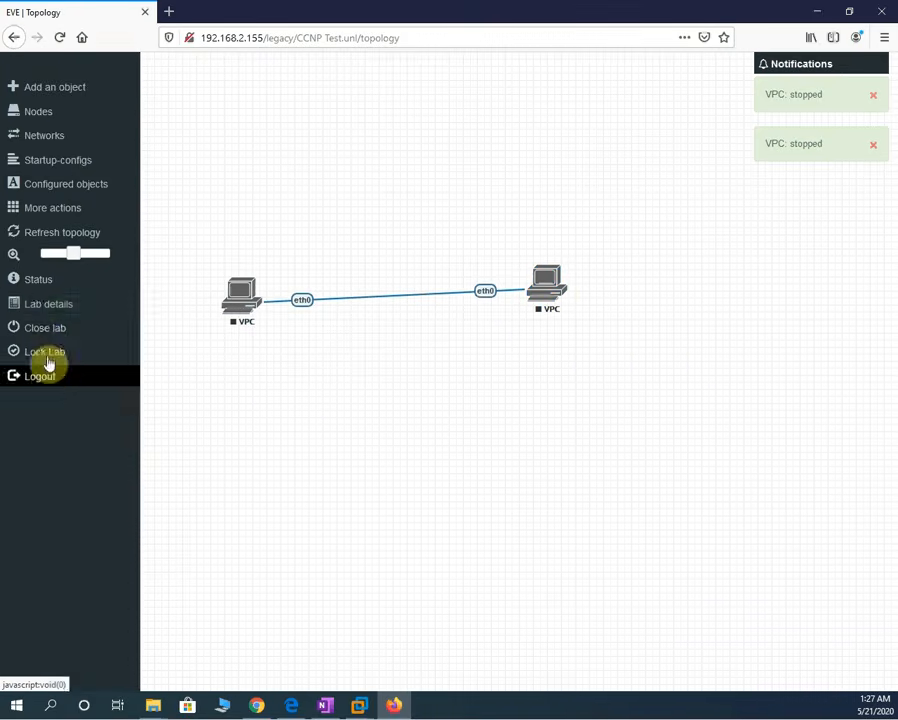
left_click(68, 330)
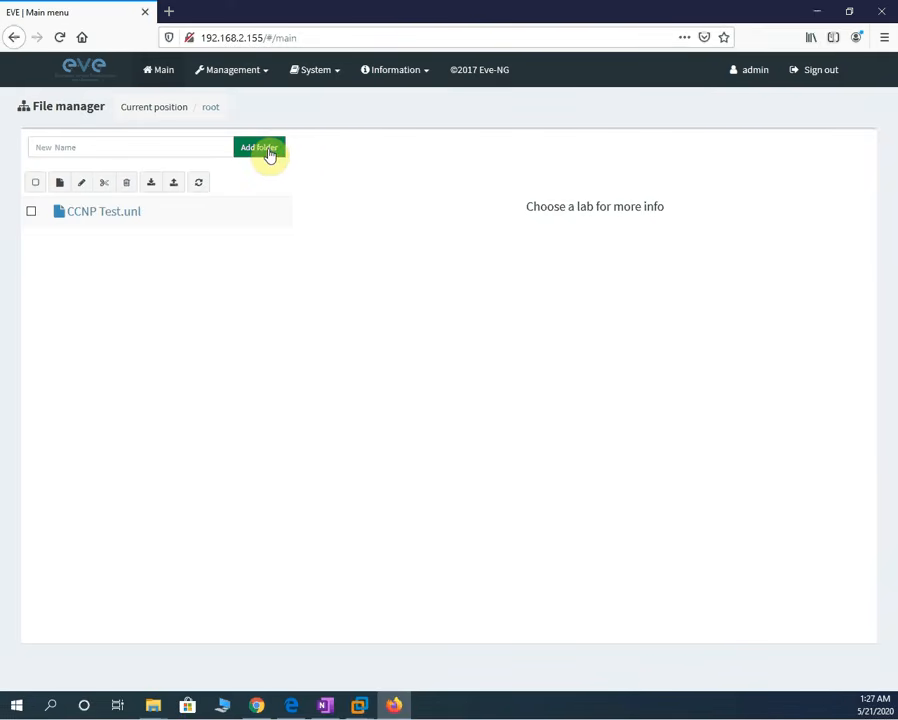
left_click(820, 72)
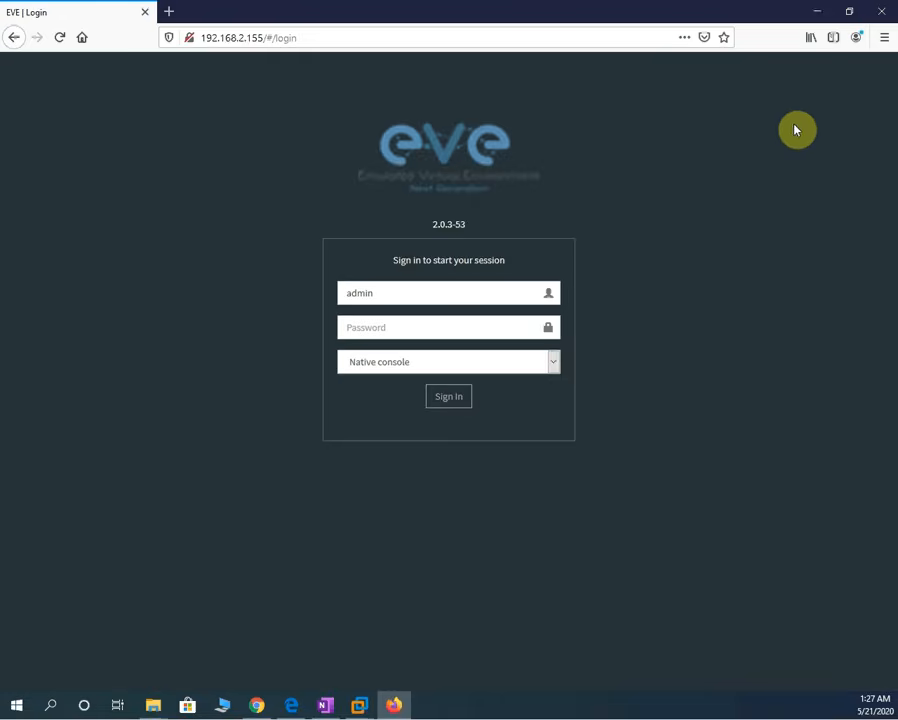
- Close Firefox and power off the EVE virtual machine in VMware Workstation
left_click(880, 17)
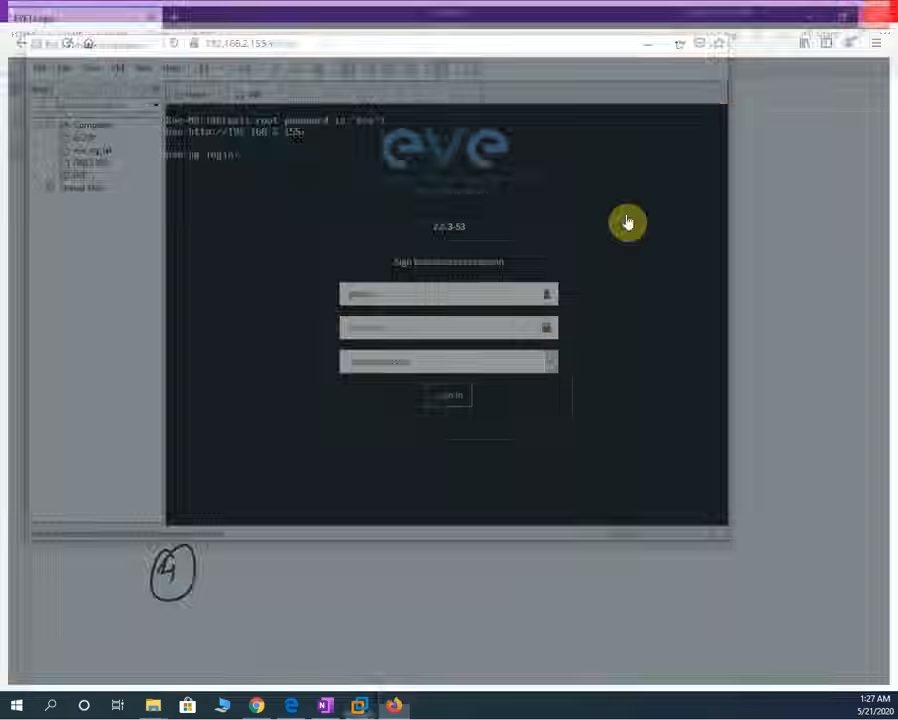
left_click(222, 70)
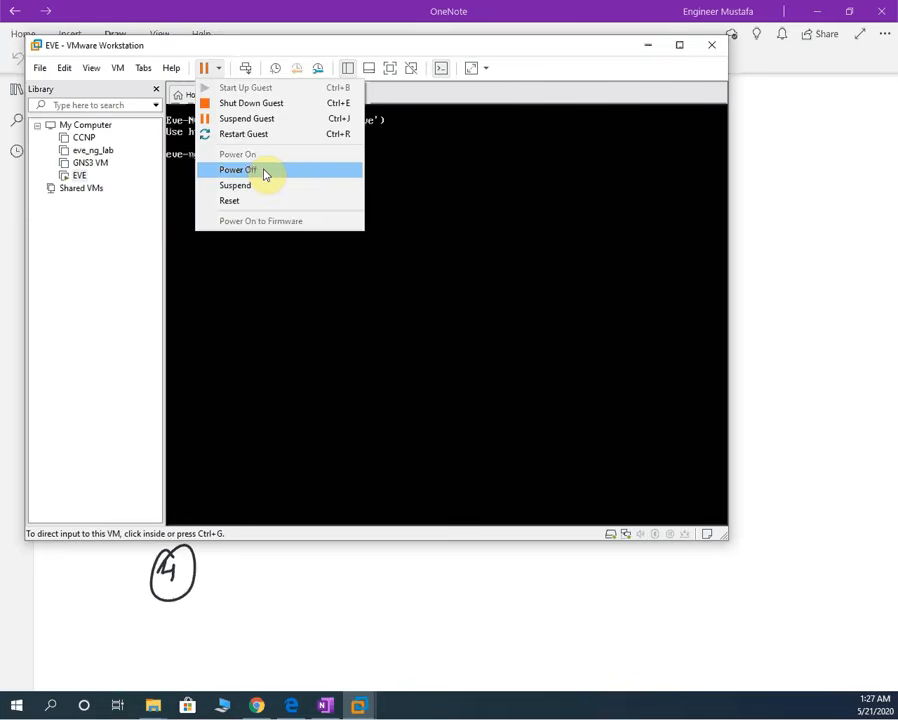
left_click(263, 172)
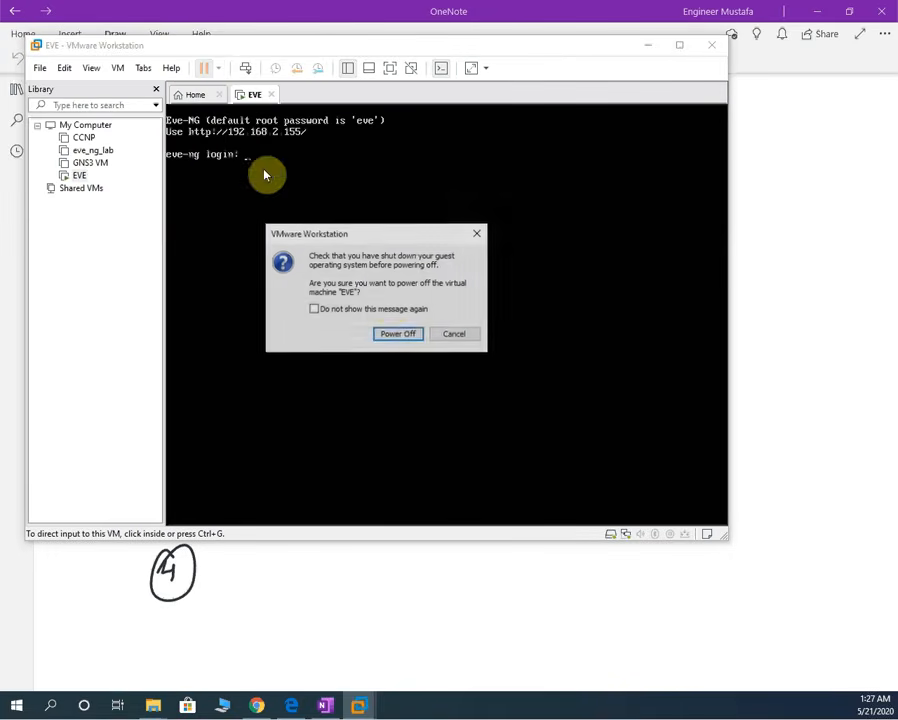
left_click(400, 335)
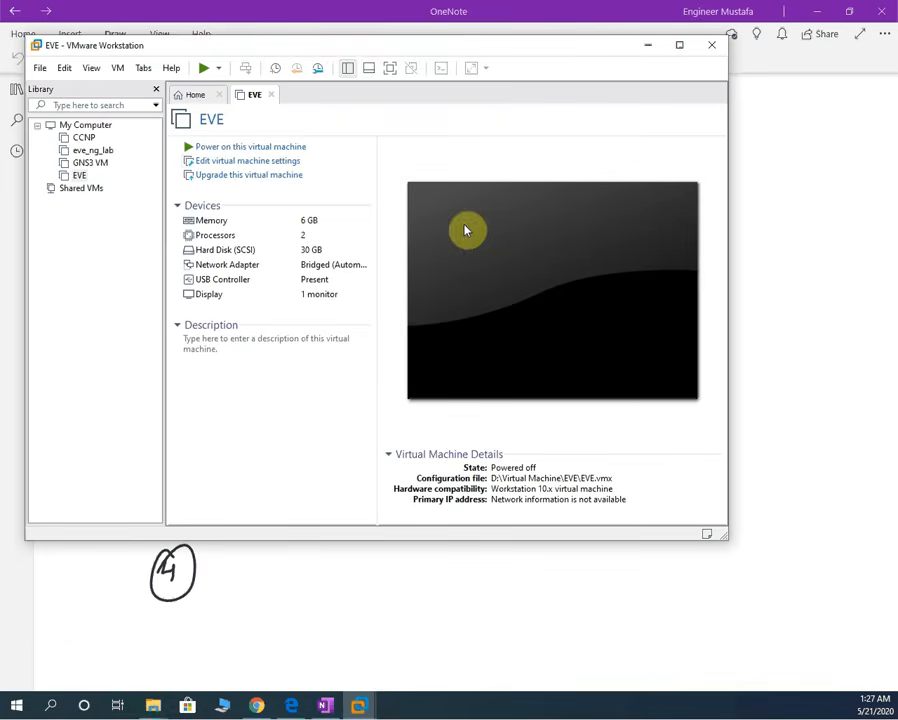
- Review the EVE machine's hardware settings and cancel without changes
left_click(252, 170)
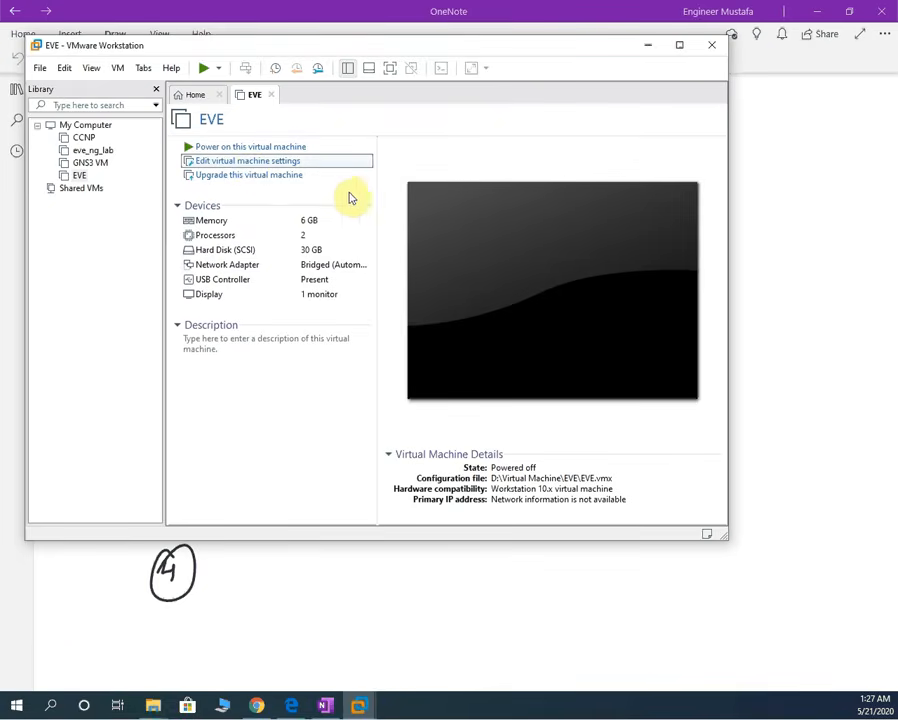
left_click(248, 162)
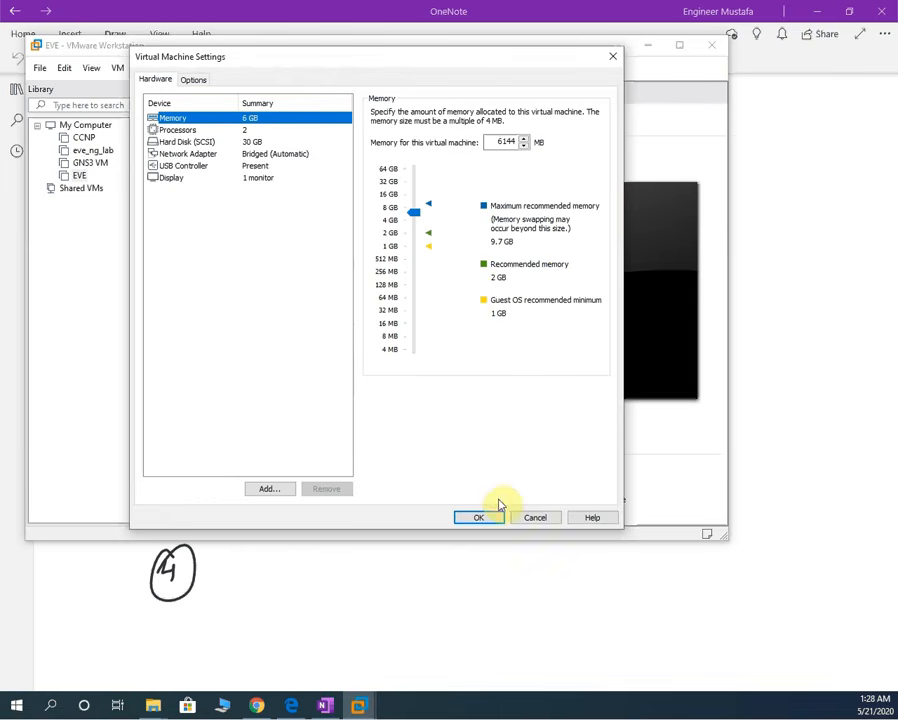
left_click(535, 518)
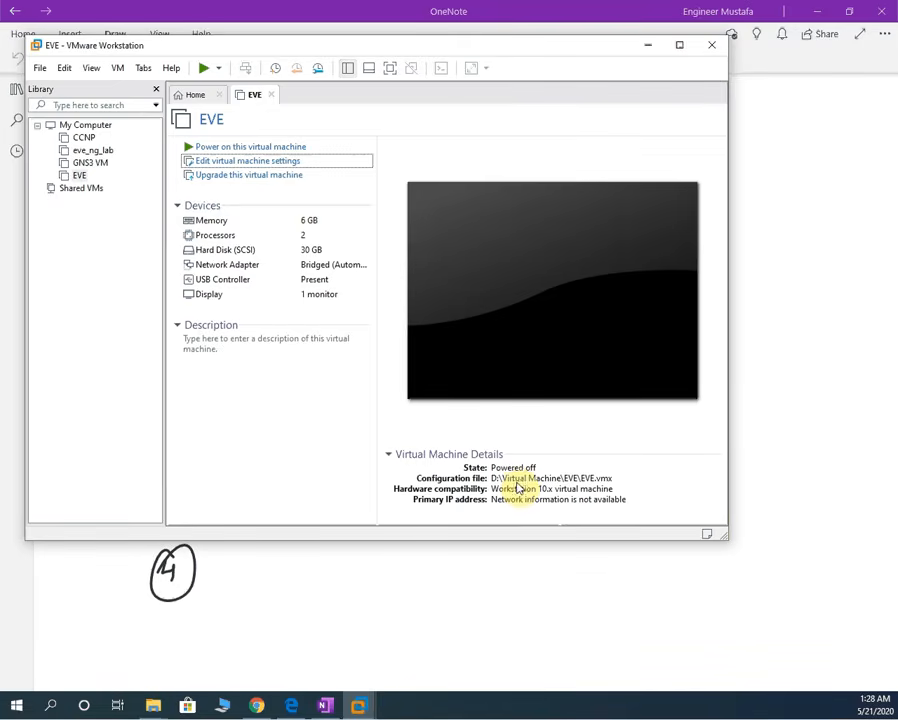